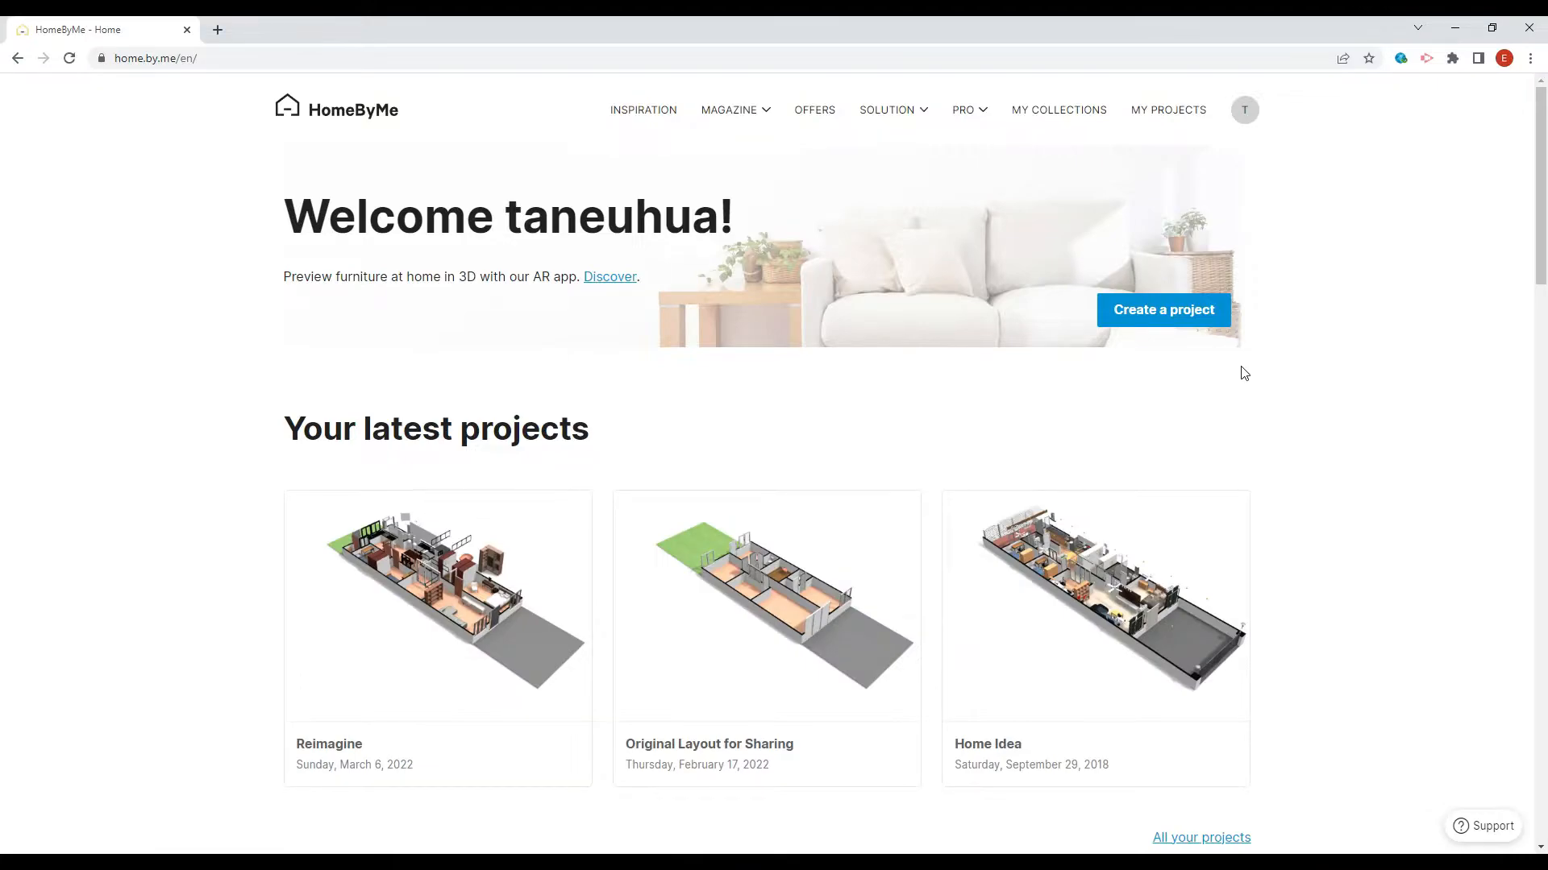
Open the Home Idea project and examine the house front in 3D with the figure moved onto the driveway.
{"action": "scroll", "coordinate": [835, 349], "scroll_direction": "down", "scroll_amount": 2}
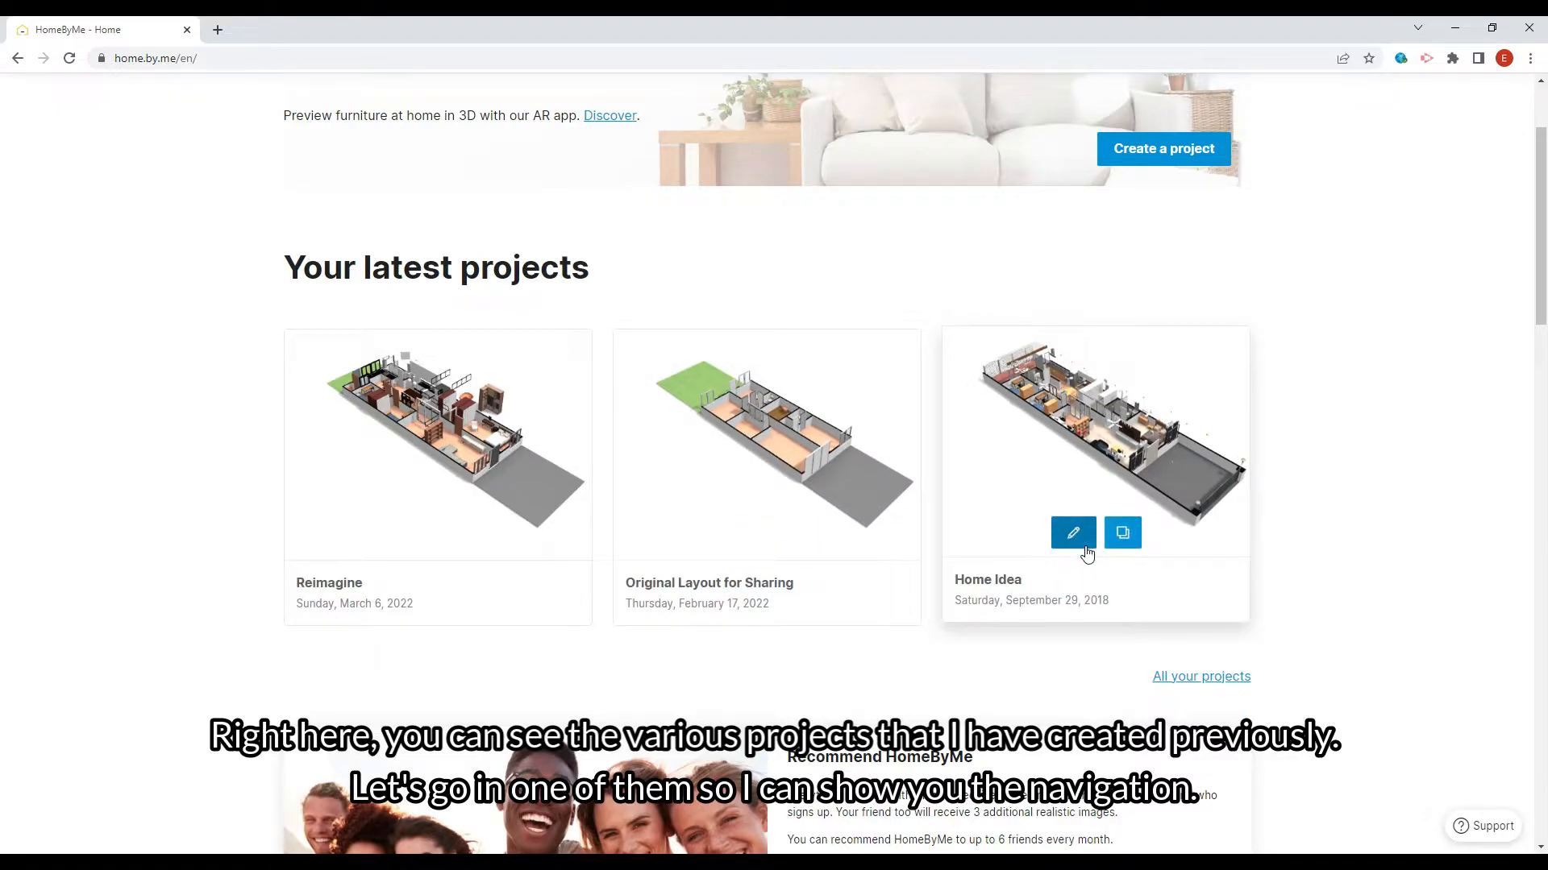
{"action": "left_click", "coordinate": [1083, 542]}
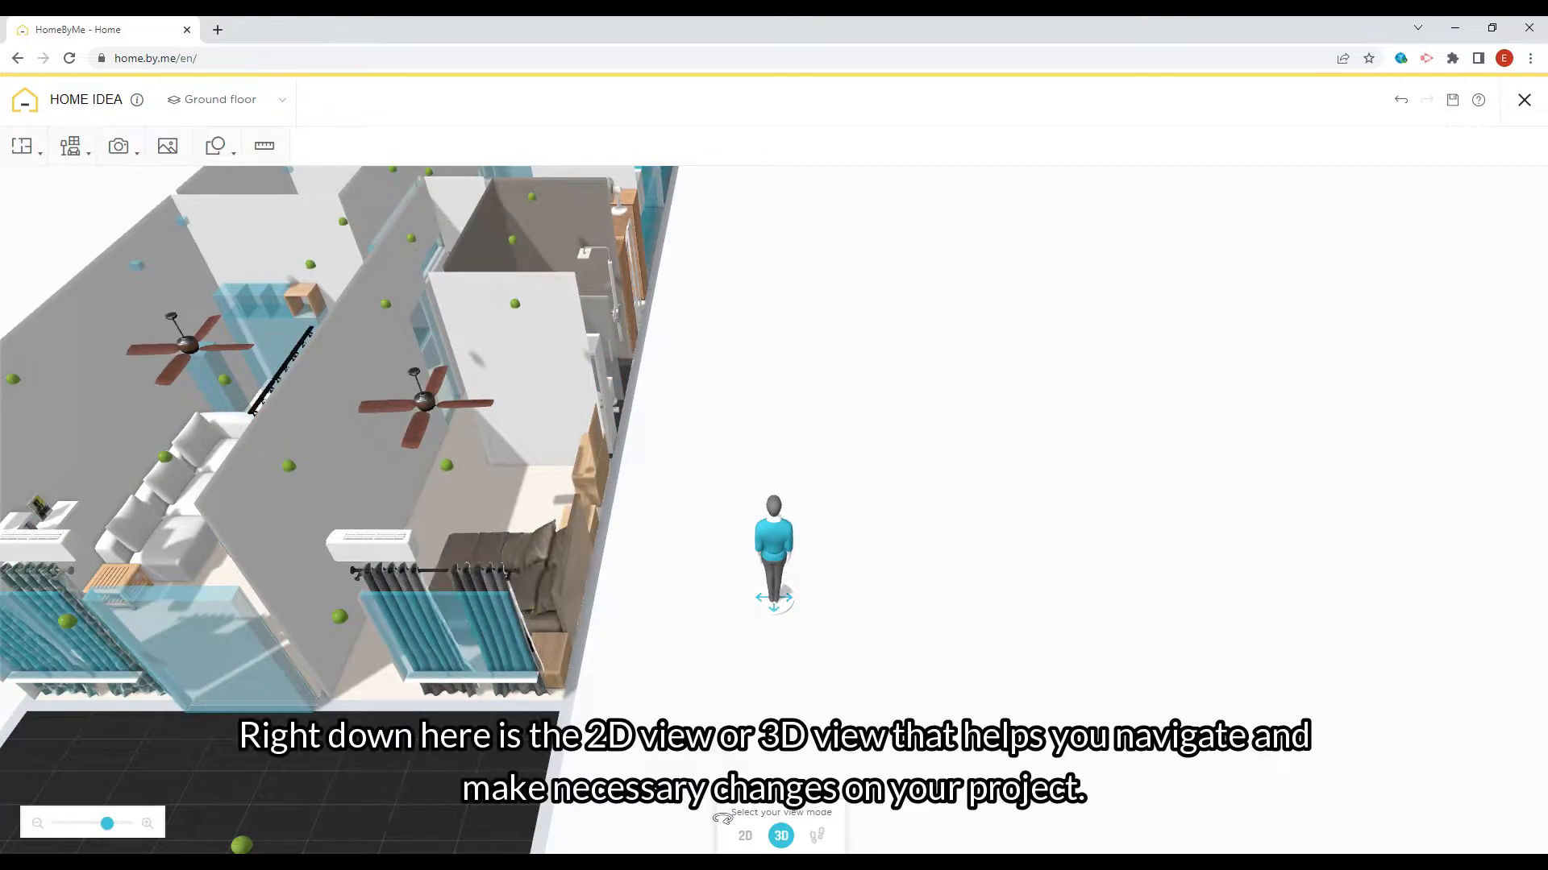
{"action": "mouse_move", "coordinate": [777, 553]}
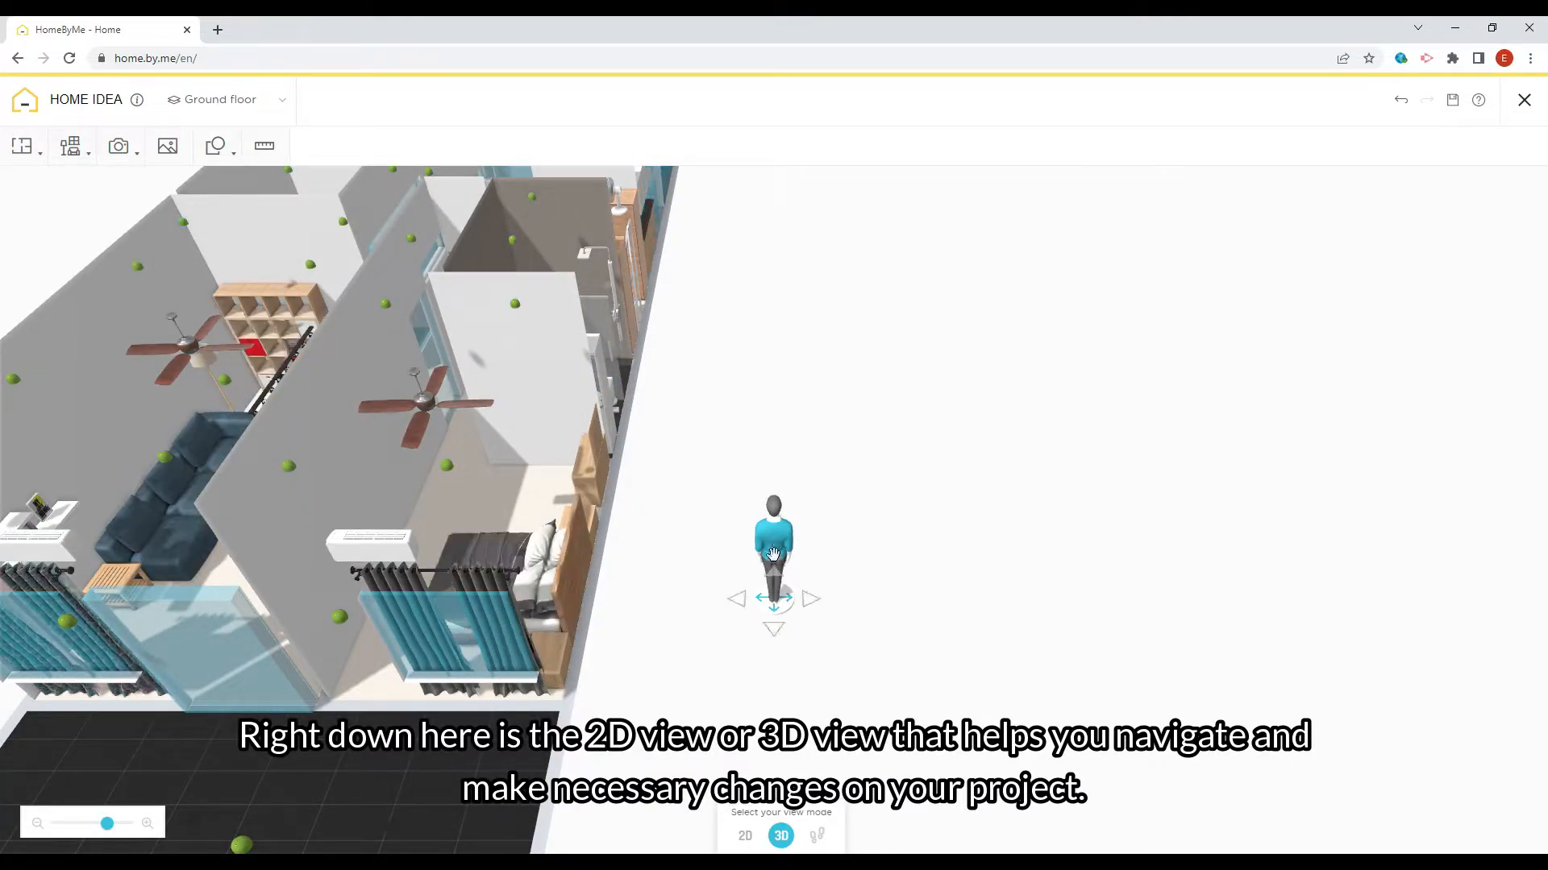
{"action": "left_click_drag", "start_coordinate": [779, 548], "coordinate": [234, 683]}
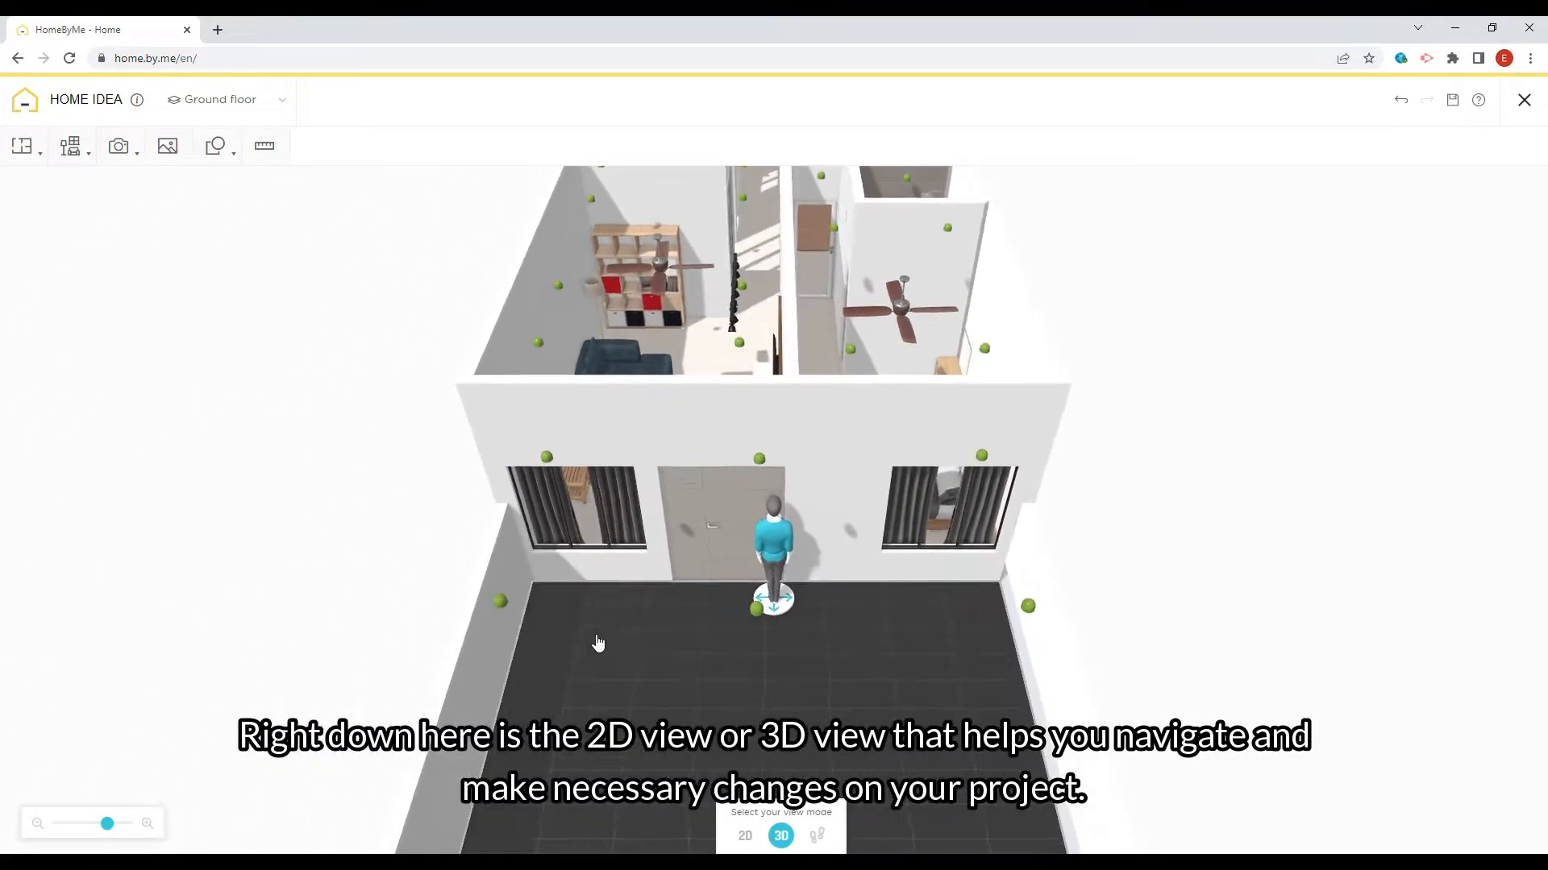
{"action": "mouse_move", "coordinate": [449, 528]}
{"action": "left_mouse_down"}
{"action": "mouse_move", "coordinate": [442, 545]}
{"action": "mouse_move", "coordinate": [501, 564]}
{"action": "mouse_move", "coordinate": [634, 524]}
{"action": "mouse_move", "coordinate": [536, 560]}
{"action": "mouse_move", "coordinate": [427, 482]}
{"action": "mouse_move", "coordinate": [473, 462]}
{"action": "mouse_move", "coordinate": [442, 517]}
{"action": "left_mouse_up"}
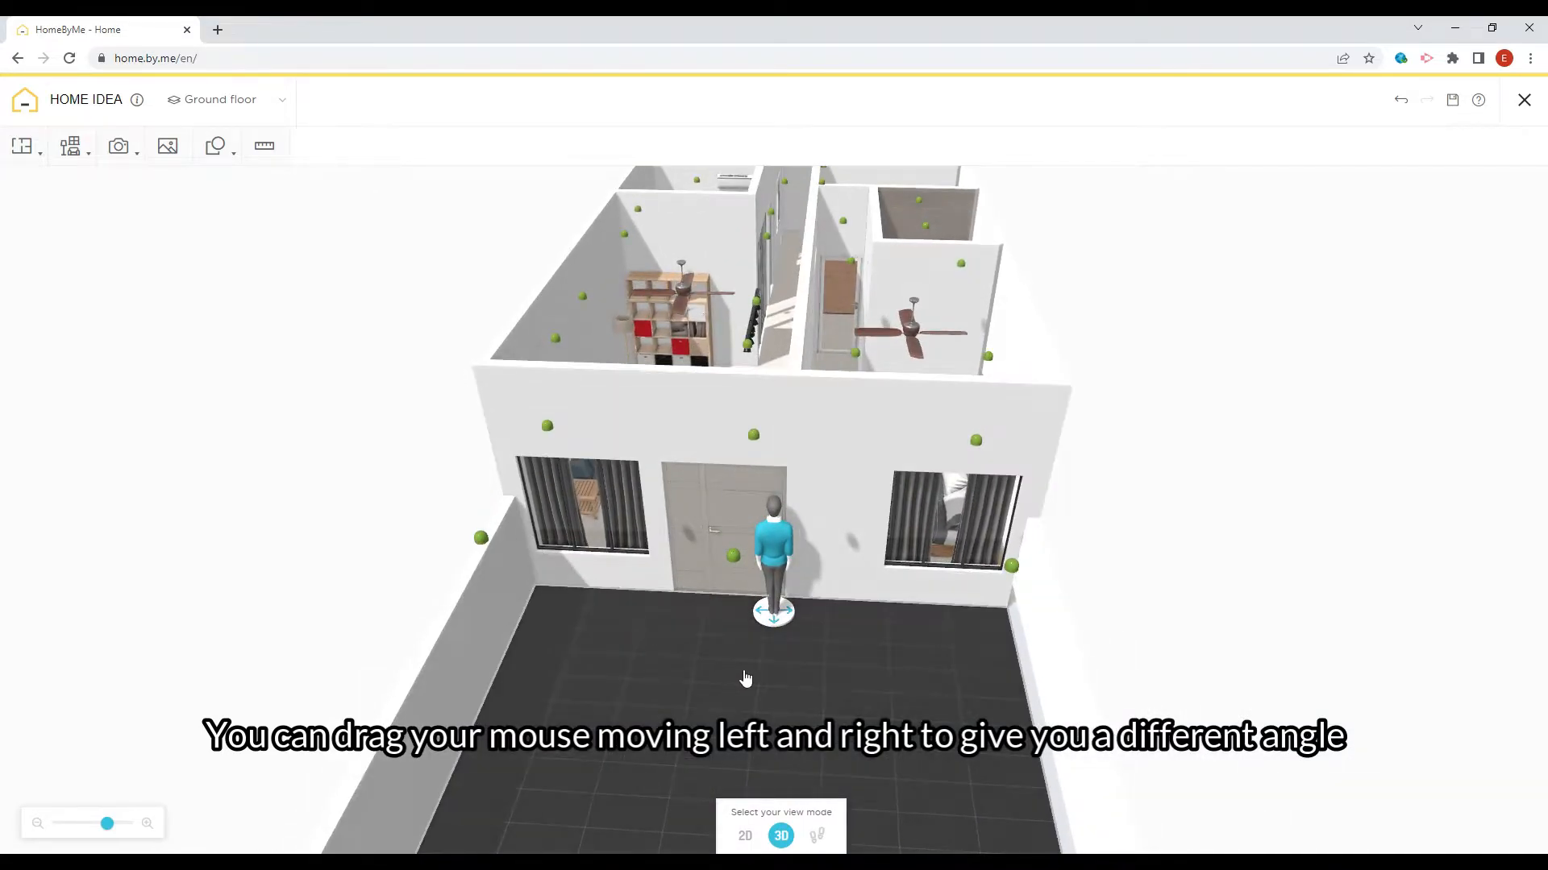
Examine the Home Idea floor plan in the 2D view, from the backyard down to the driveway.
{"action": "left_click", "coordinate": [750, 842]}
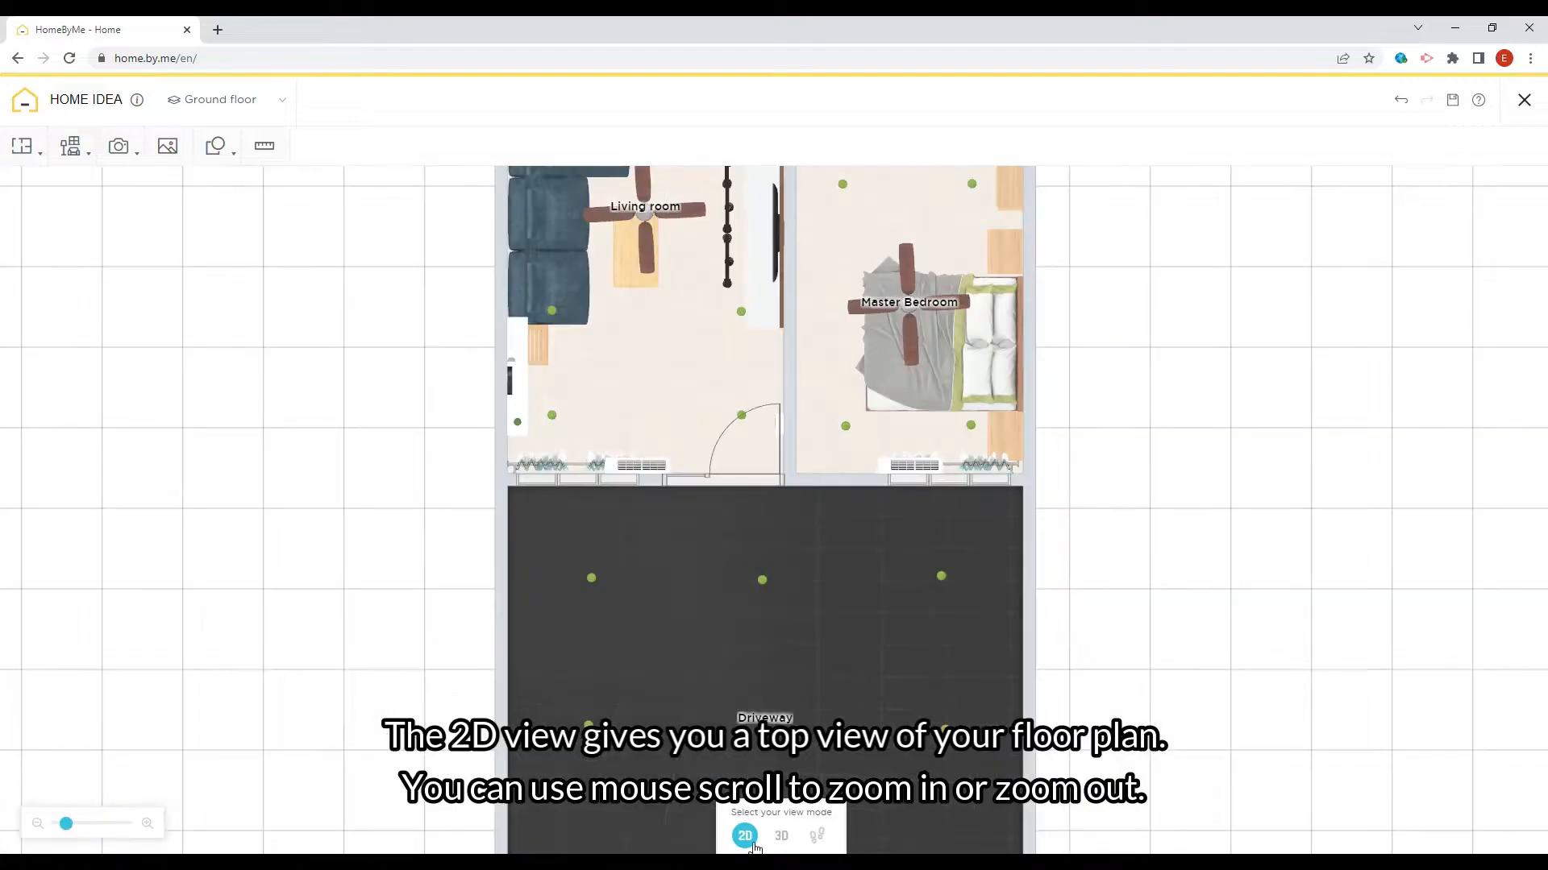
{"action": "scroll", "coordinate": [830, 639], "scroll_direction": "down", "scroll_amount": 5}
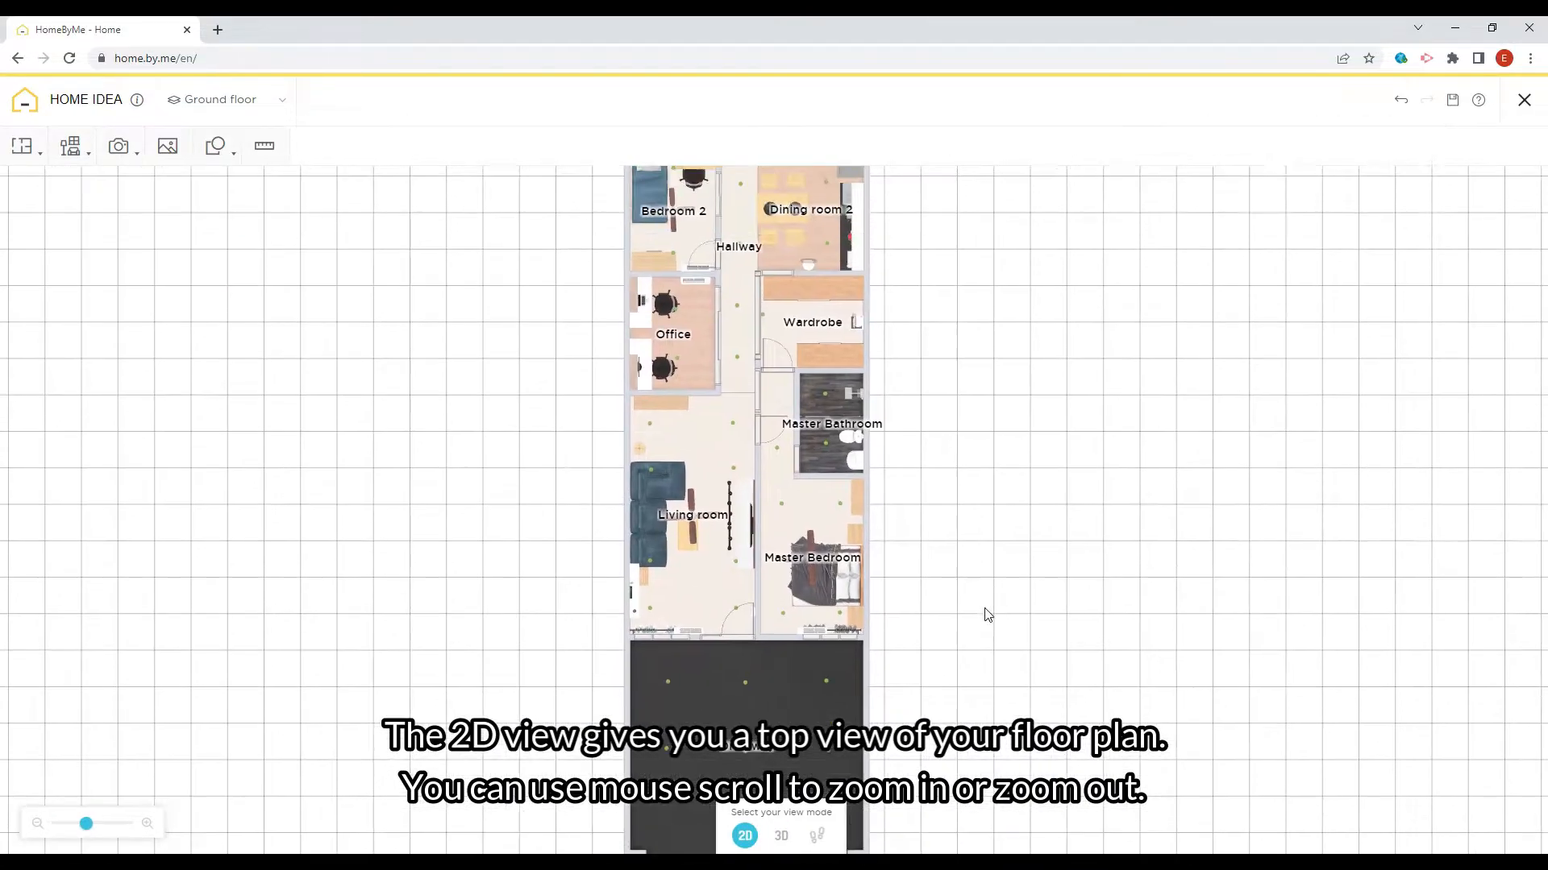
{"action": "left_click_drag", "start_coordinate": [957, 403], "coordinate": [967, 527]}
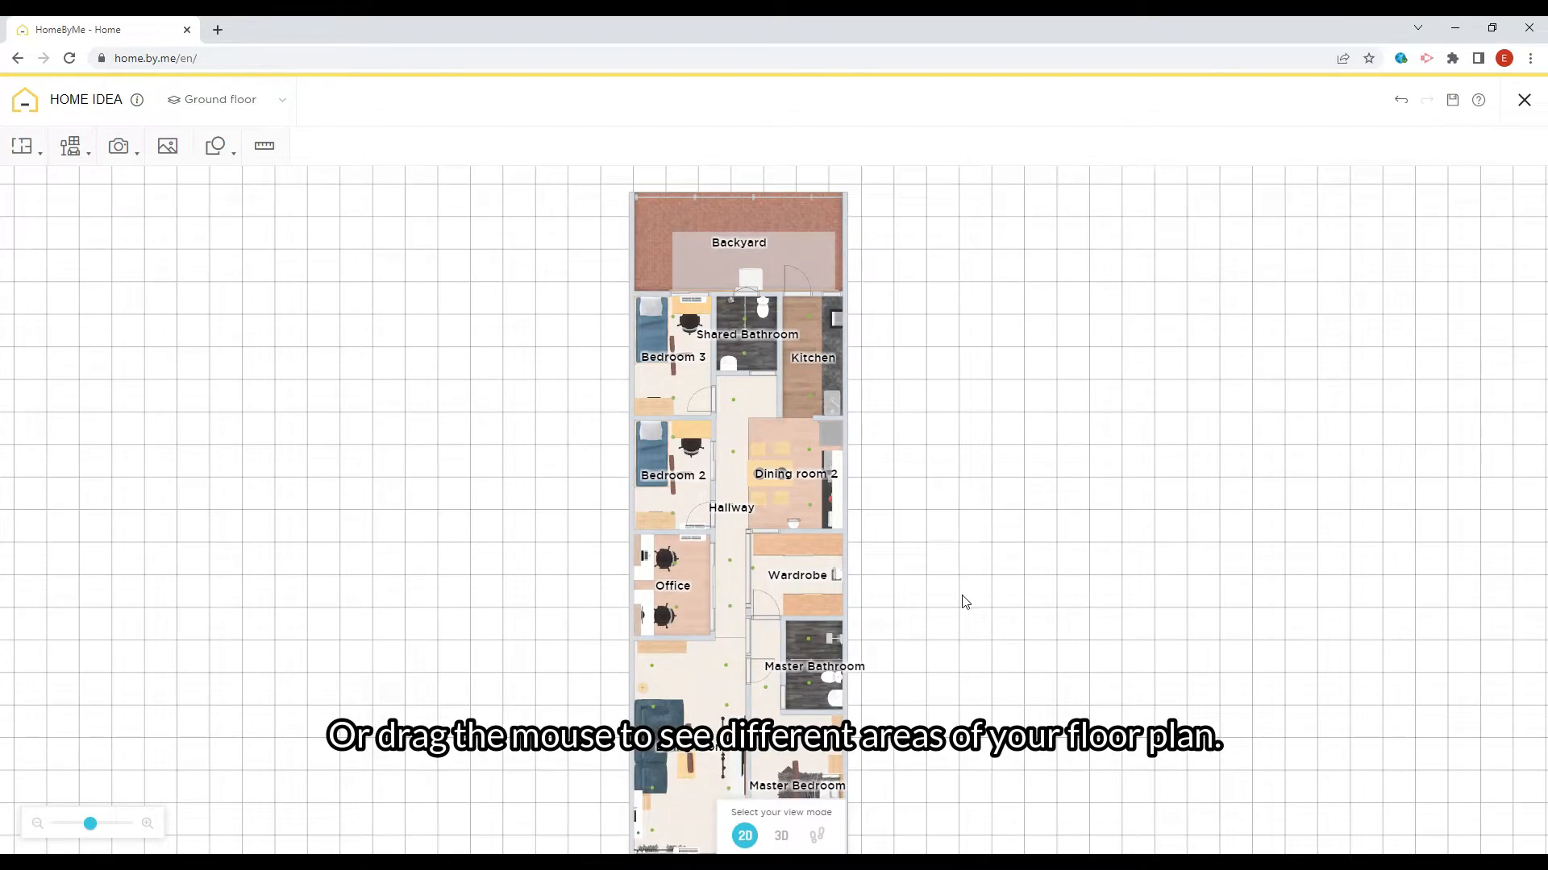
{"action": "left_click_drag", "start_coordinate": [959, 637], "coordinate": [953, 474]}
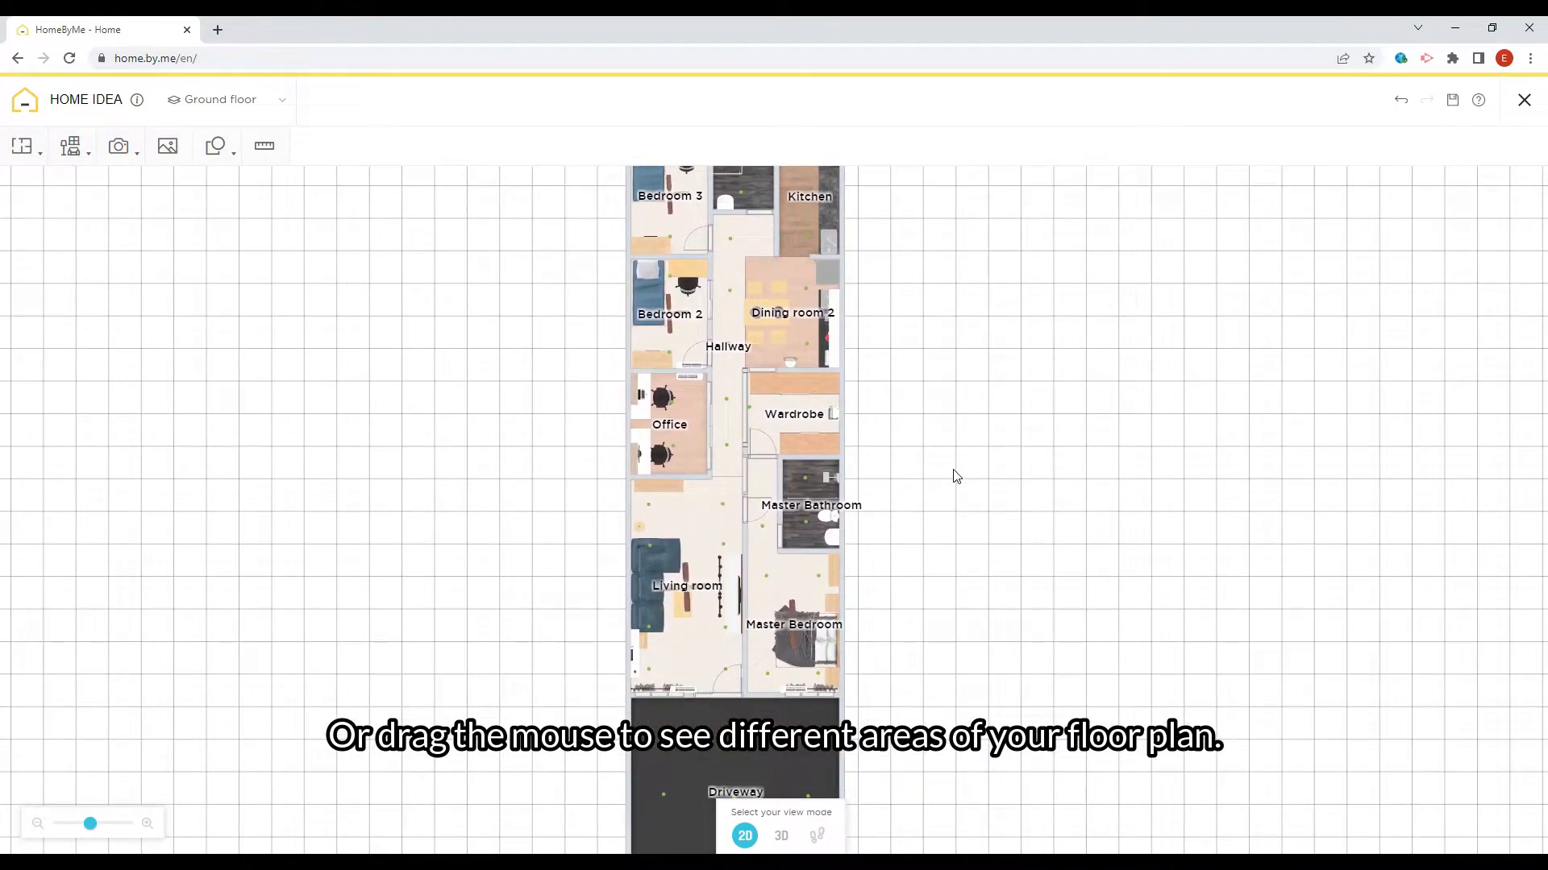
Explore the house from the figure's point of view, walking along the hallway into the living room.
{"action": "left_click", "coordinate": [818, 838]}
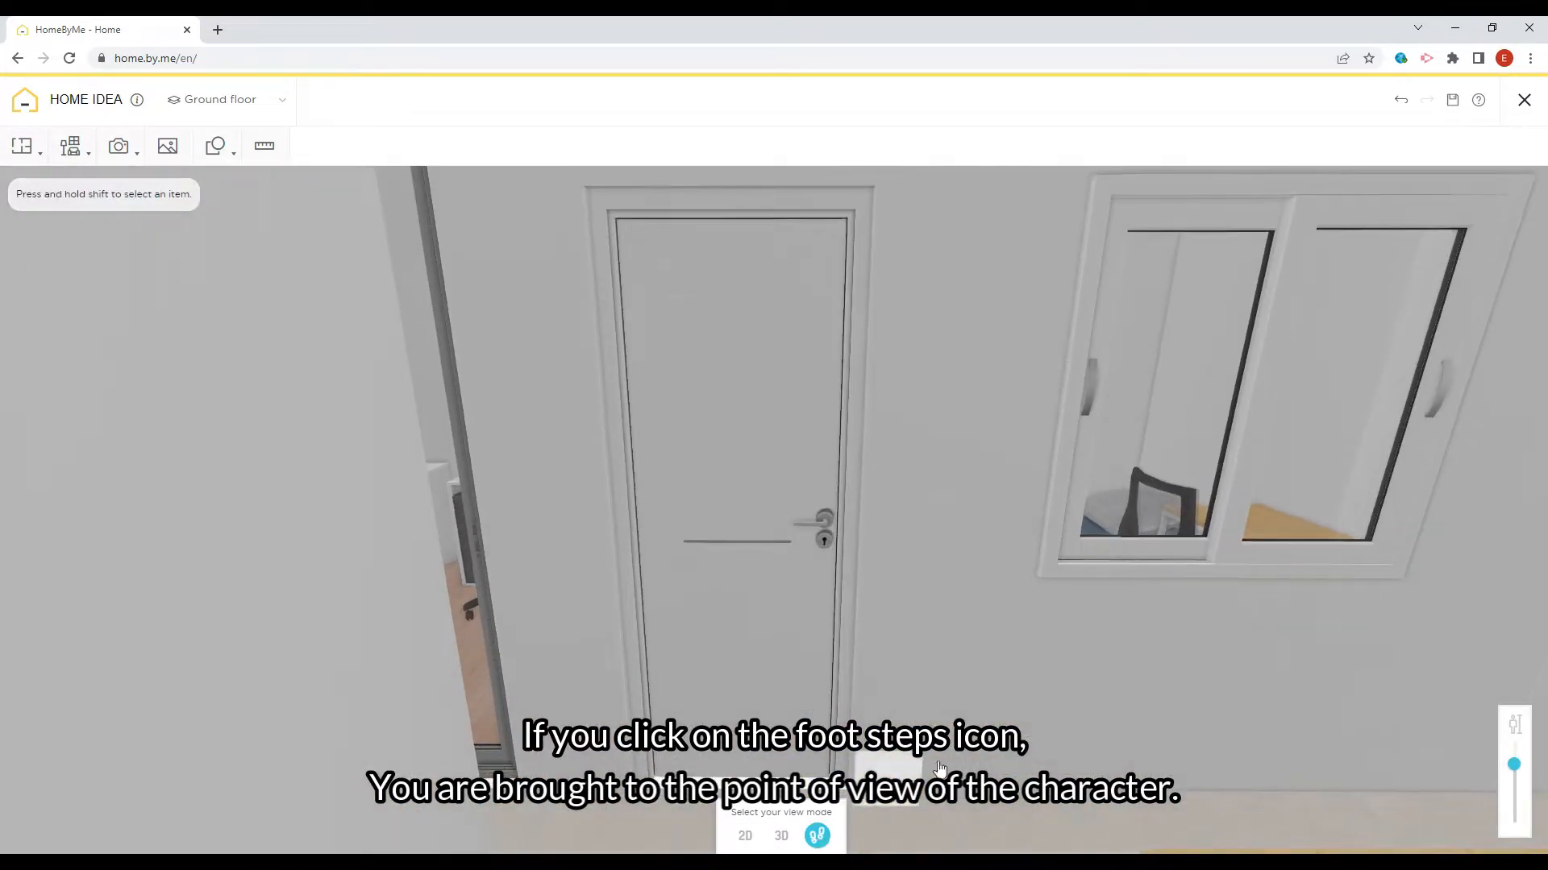
{"action": "left_click_drag", "start_coordinate": [1185, 707], "coordinate": [786, 619]}
{"action": "left_click_drag", "start_coordinate": [1036, 633], "coordinate": [439, 613]}
{"action": "left_click_drag", "start_coordinate": [895, 652], "coordinate": [552, 636]}
{"action": "left_click_drag", "start_coordinate": [1046, 626], "coordinate": [311, 543]}
{"action": "scroll", "coordinate": [787, 706], "scroll_direction": "down", "scroll_amount": 5}
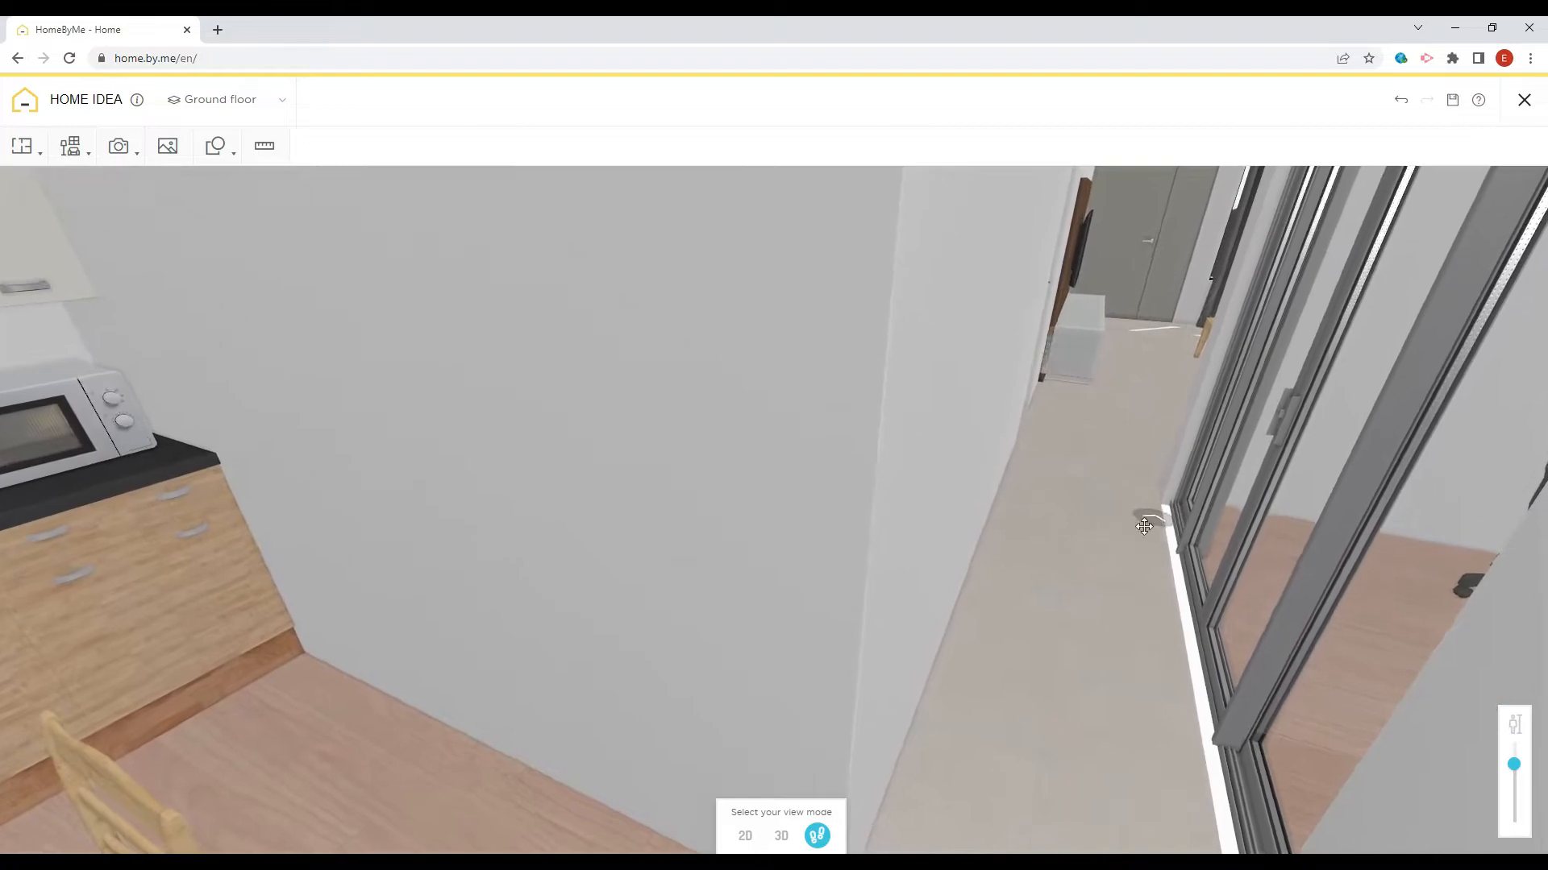
{"action": "left_click_drag", "start_coordinate": [1150, 519], "coordinate": [810, 516]}
{"action": "left_click", "coordinate": [768, 440]}
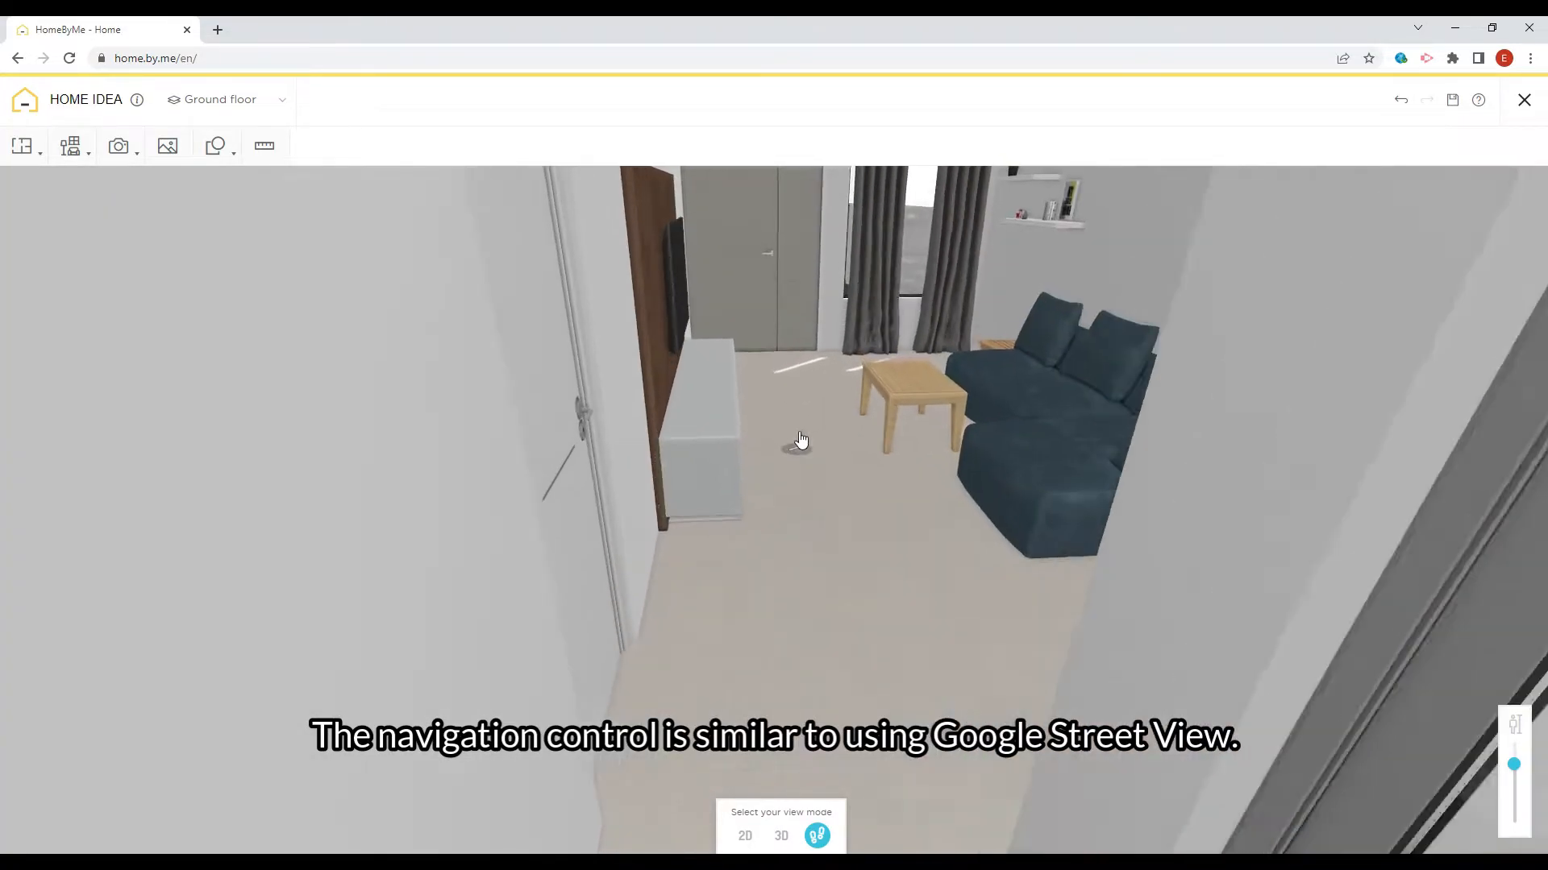
{"action": "left_click", "coordinate": [801, 440]}
Walk on into the master bedroom and look around at the dresser, bed and curtained window.
{"action": "left_click_drag", "start_coordinate": [1399, 629], "coordinate": [714, 521]}
{"action": "left_click_drag", "start_coordinate": [1169, 496], "coordinate": [794, 669]}
{"action": "left_click_drag", "start_coordinate": [1090, 485], "coordinate": [588, 566]}
{"action": "left_click_drag", "start_coordinate": [1271, 621], "coordinate": [780, 574]}
{"action": "left_click_drag", "start_coordinate": [1316, 602], "coordinate": [1005, 511]}
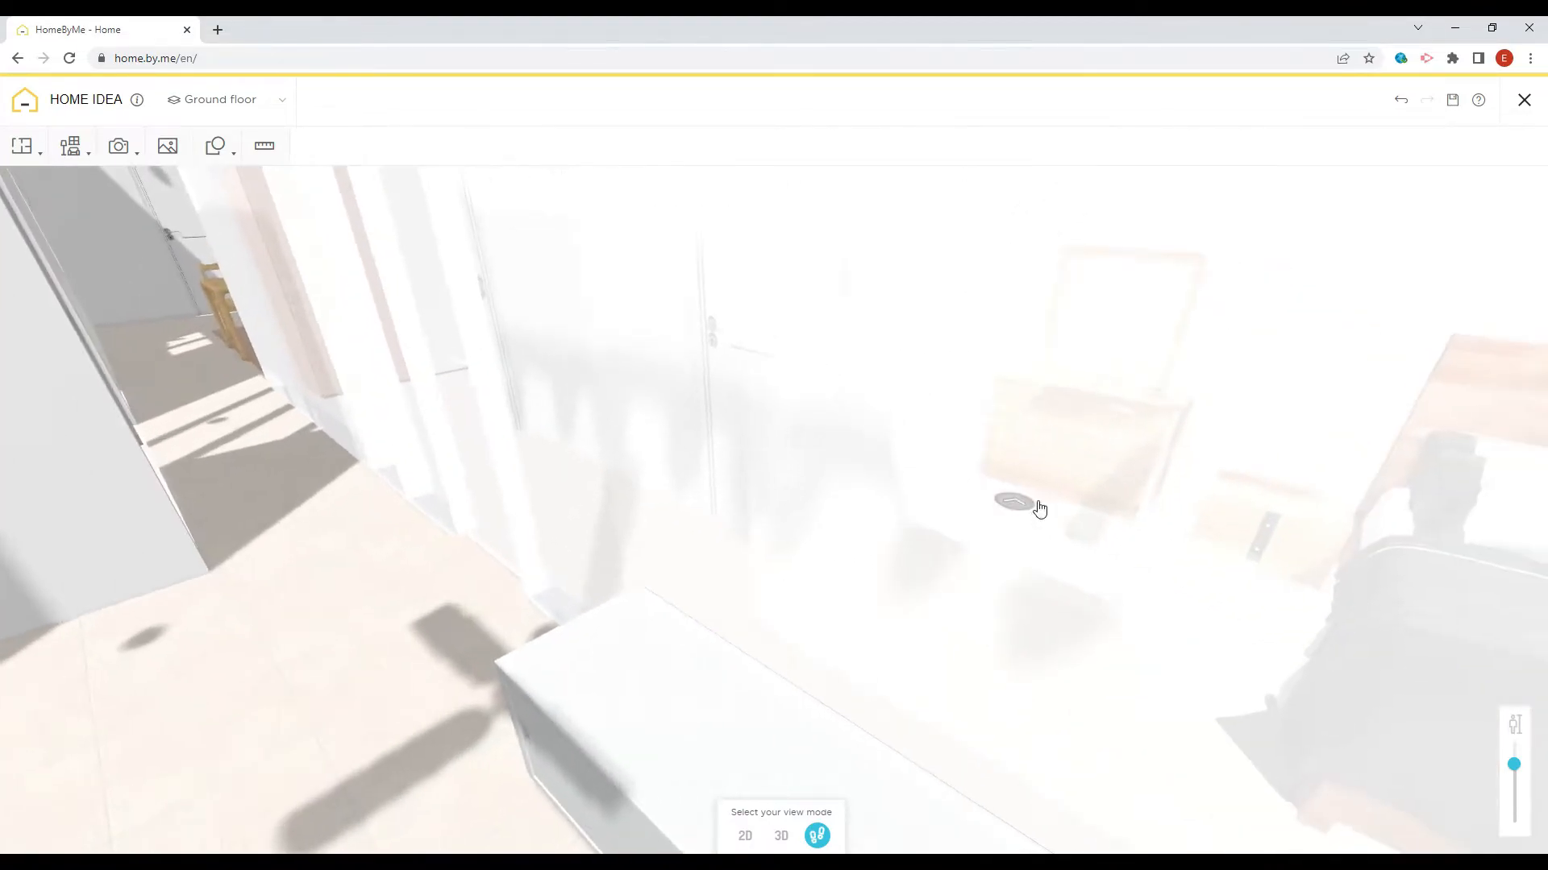
{"action": "left_click", "coordinate": [1178, 621]}
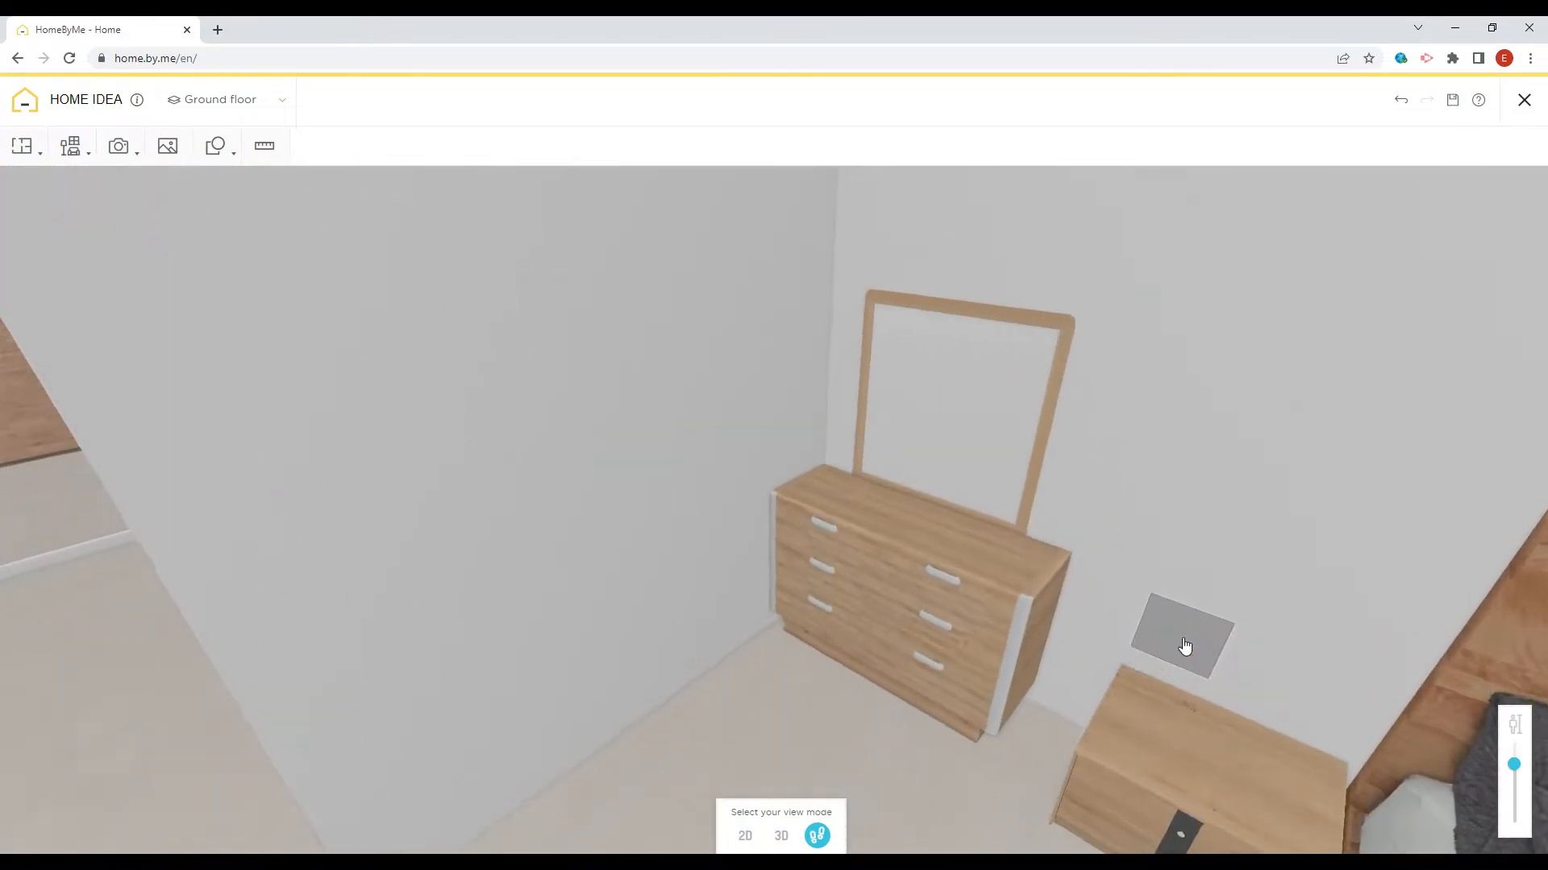
{"action": "left_click_drag", "start_coordinate": [938, 613], "coordinate": [677, 391]}
{"action": "left_click_drag", "start_coordinate": [1123, 363], "coordinate": [1144, 526]}
{"action": "left_click", "coordinate": [1185, 526]}
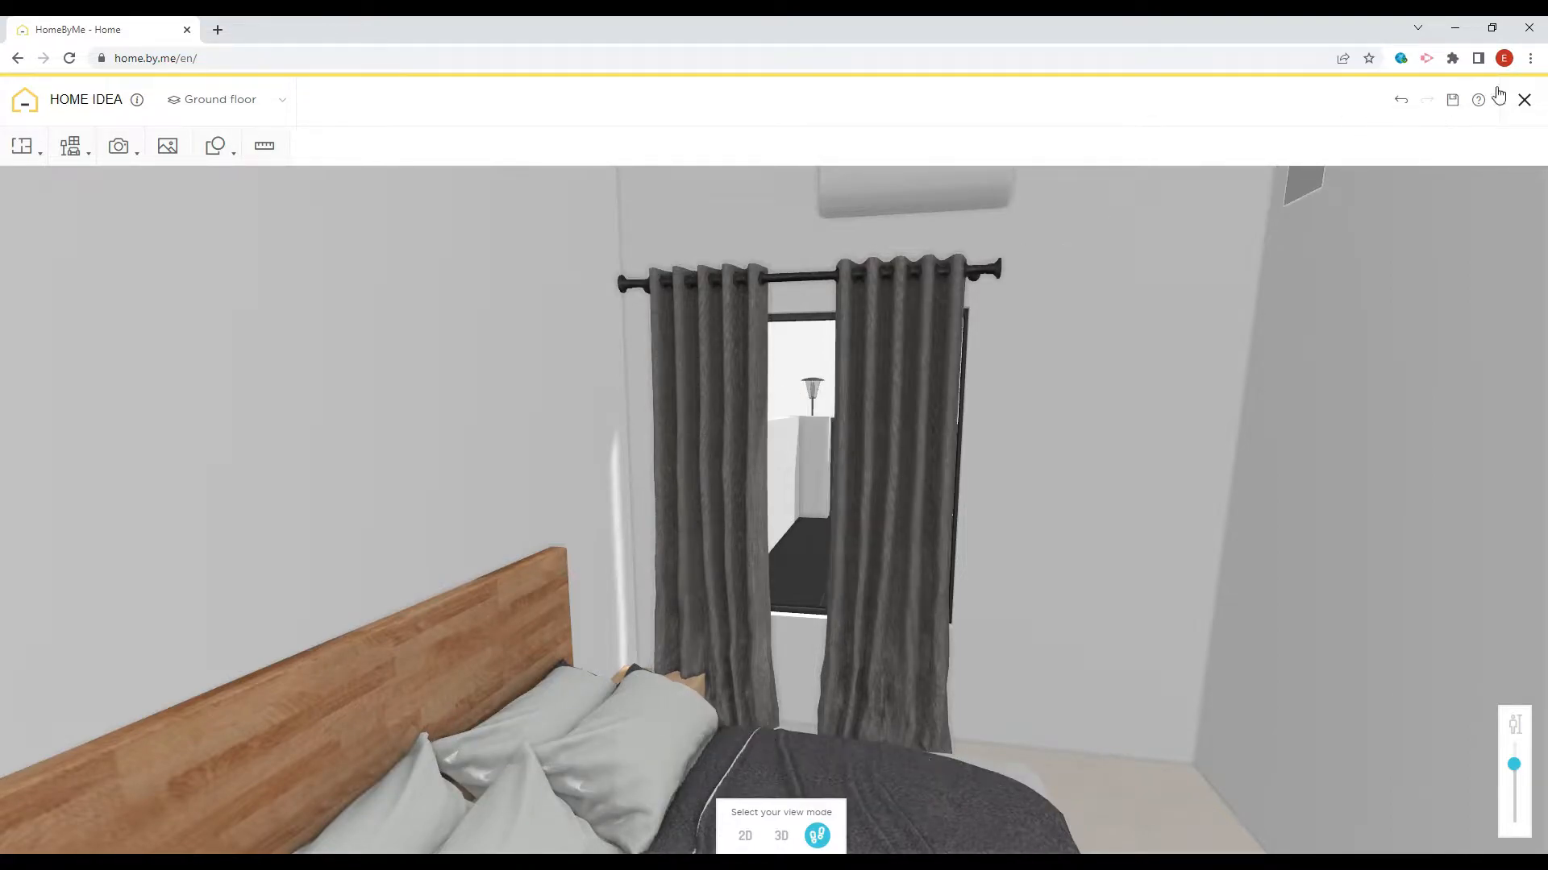
Close the Home Idea project and start a new project, skipping the tutorial video.
{"action": "left_click", "coordinate": [1525, 101]}
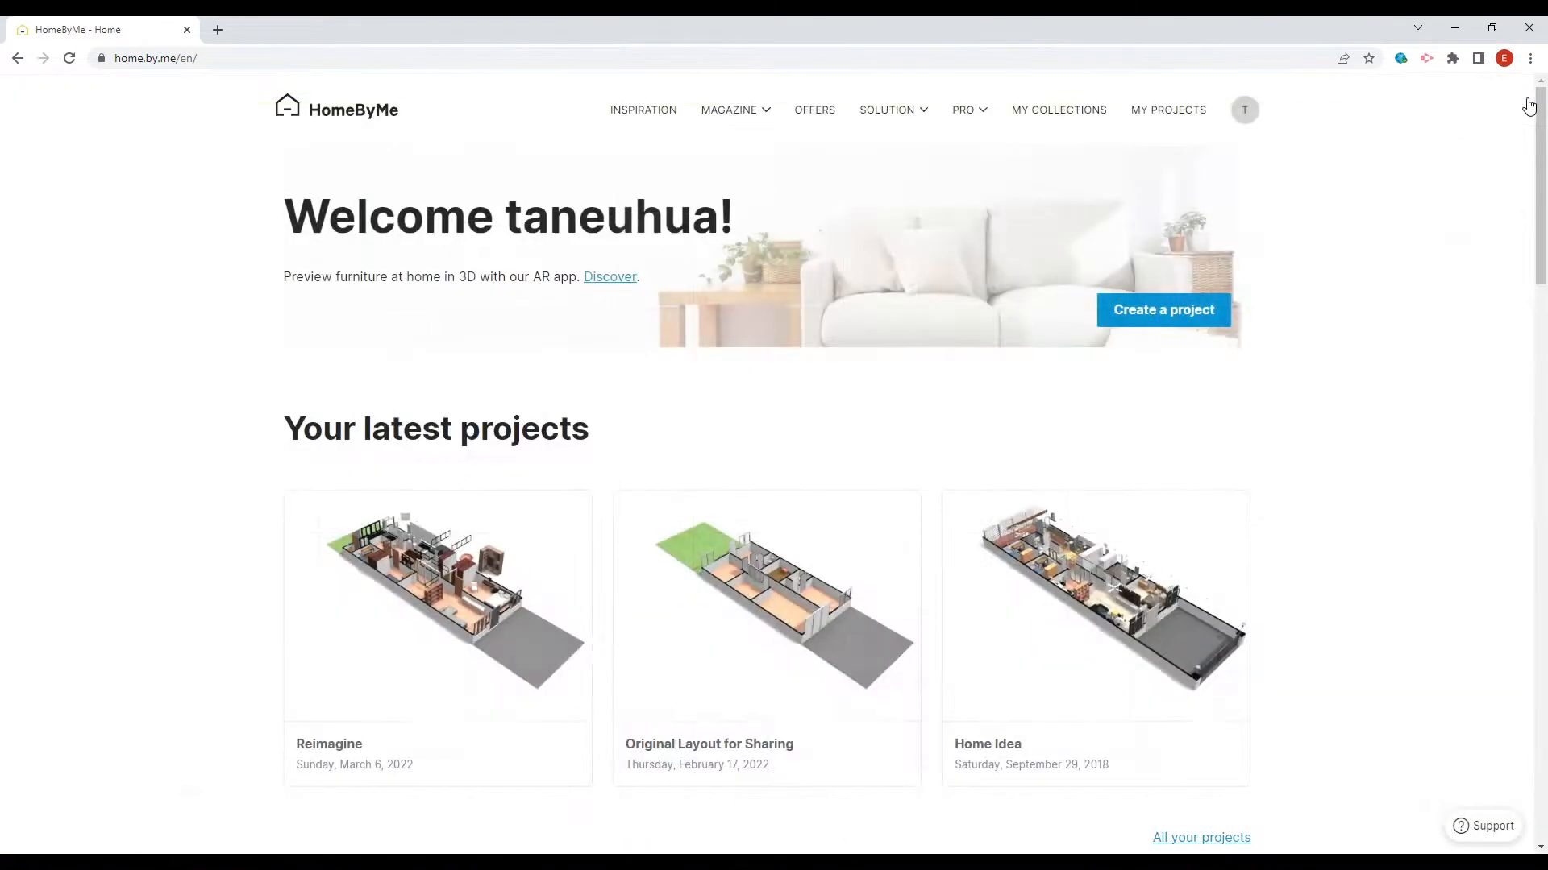
{"action": "left_click", "coordinate": [1143, 321]}
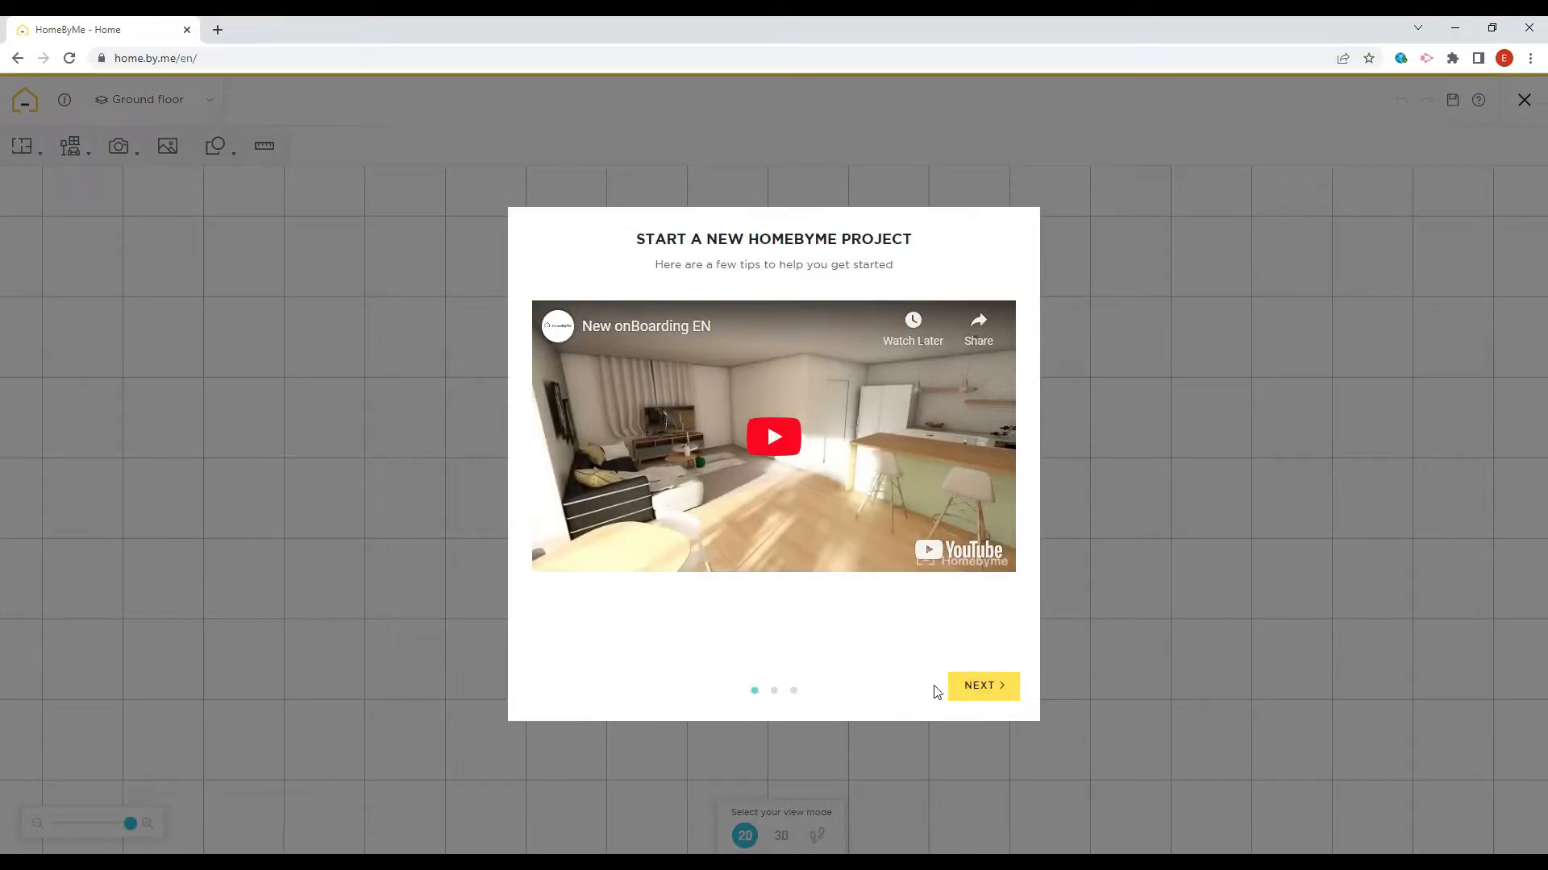
{"action": "left_click", "coordinate": [994, 685]}
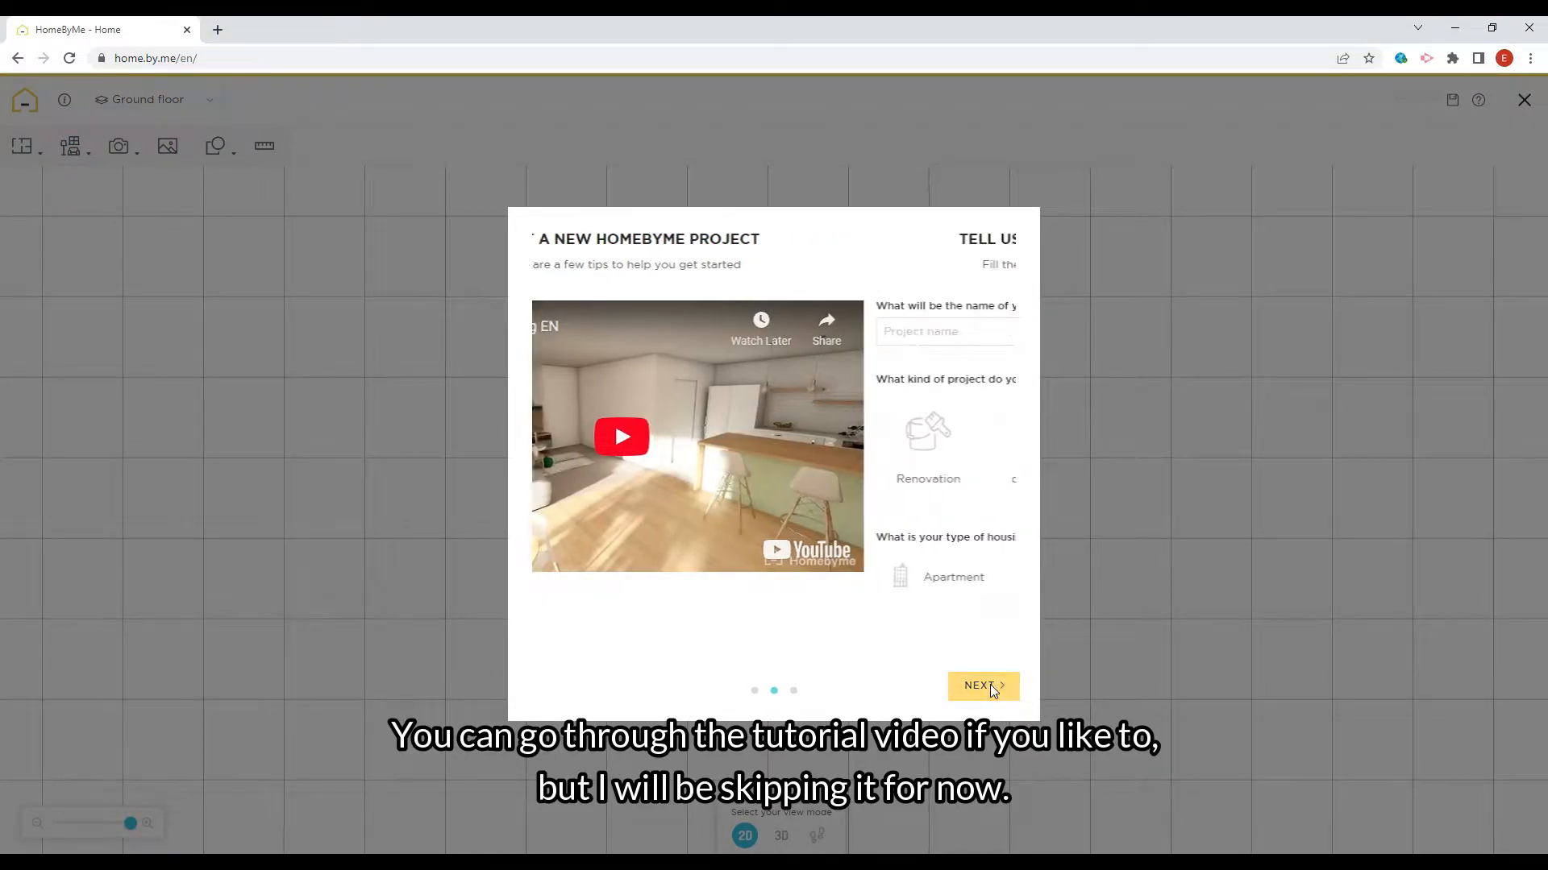
Name the project My Sharing Session and set it up as a New construction of housing type House.
{"action": "left_click", "coordinate": [749, 342]}
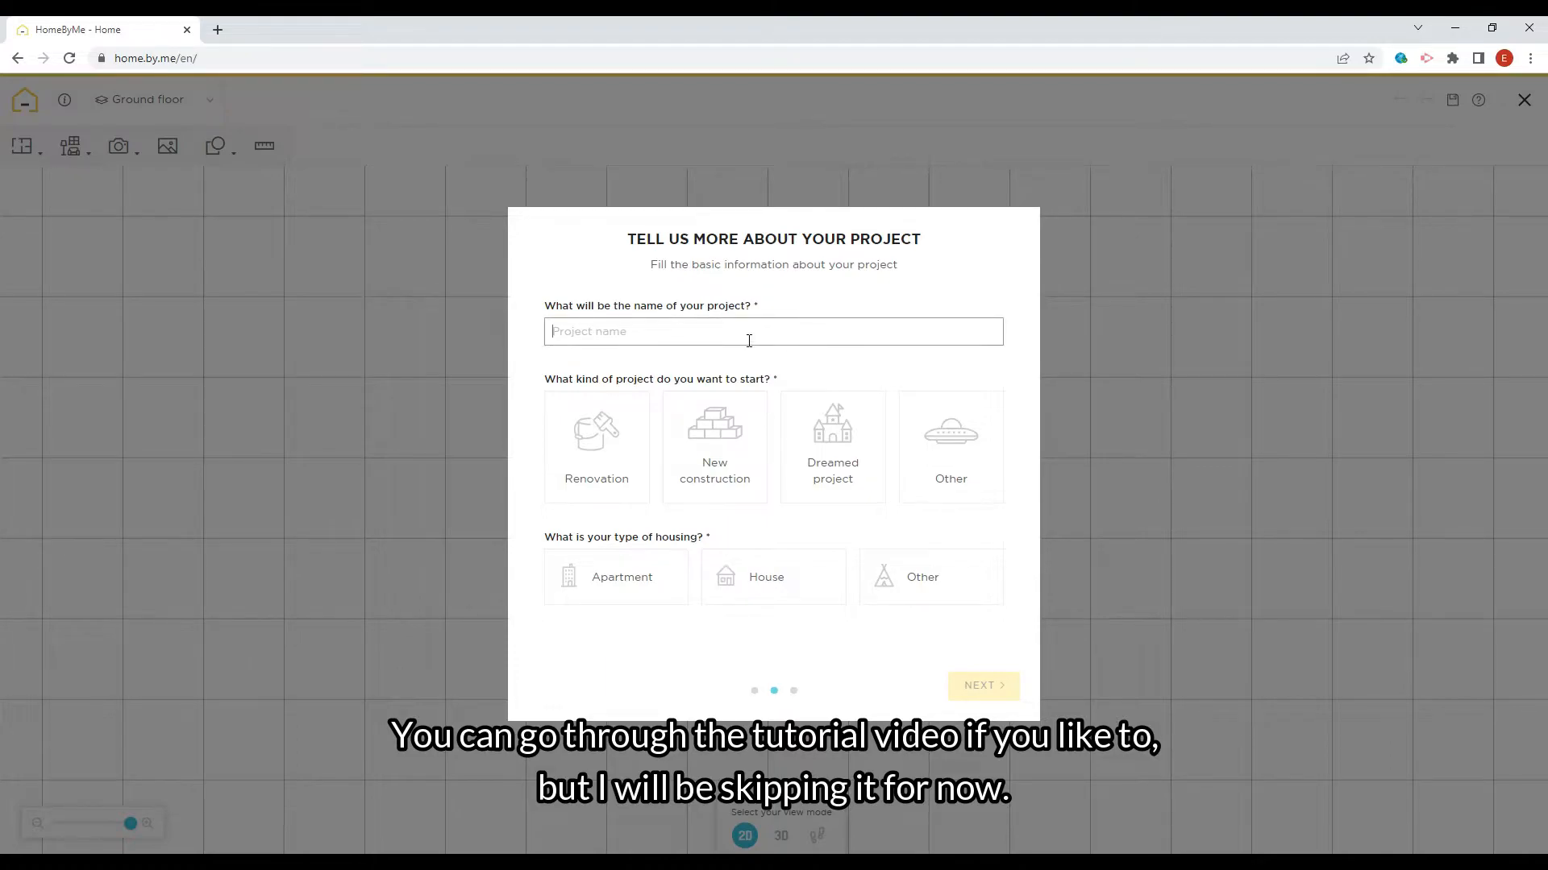
{"action": "type", "text": "My Sharing S"}
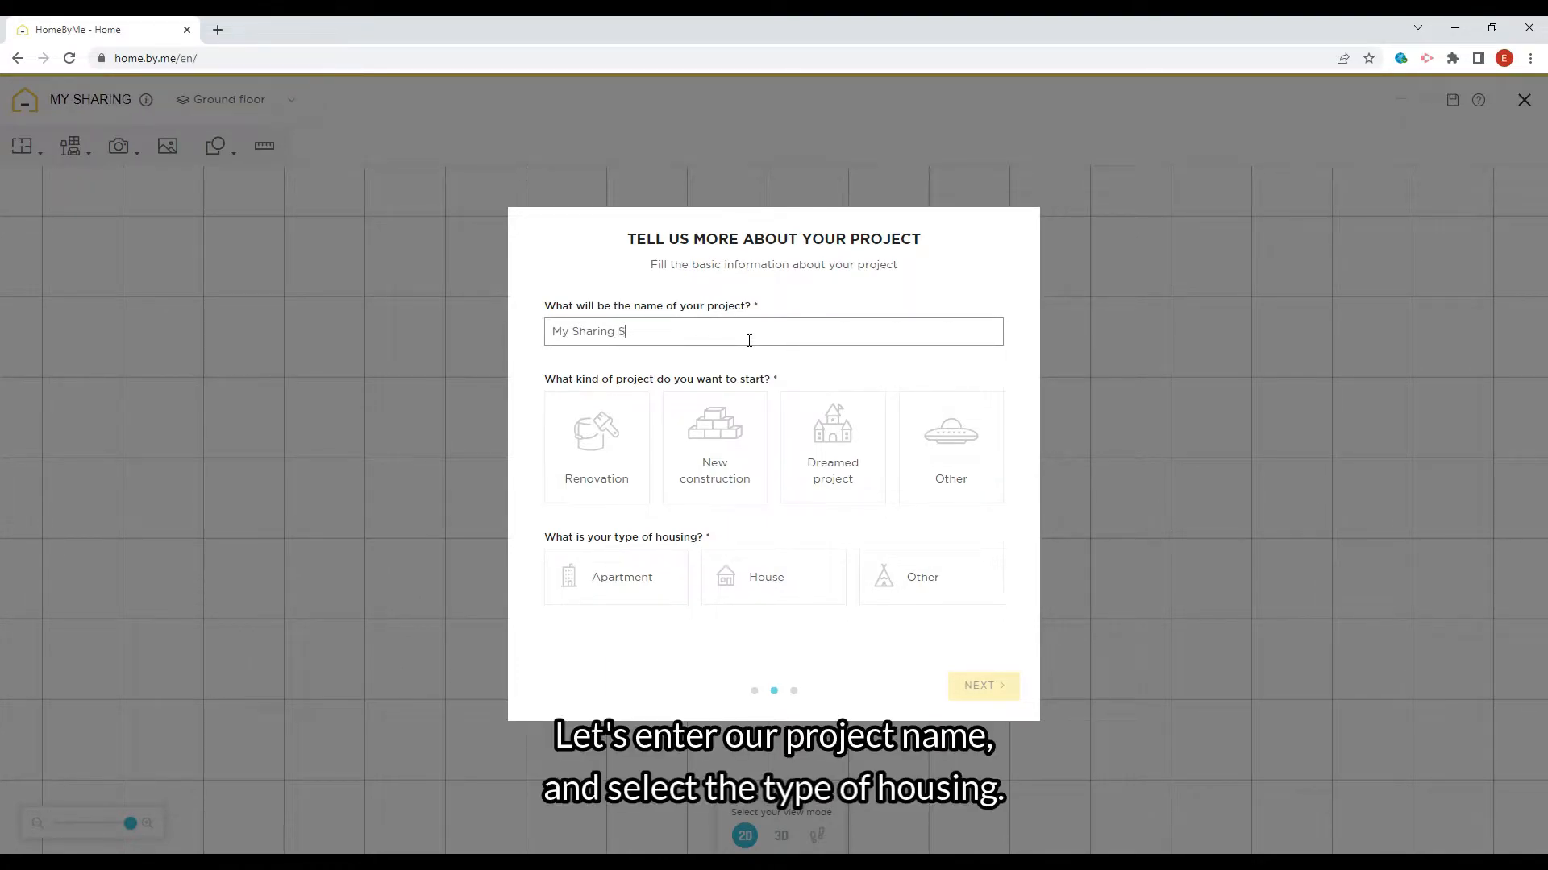
{"action": "type", "text": "ession"}
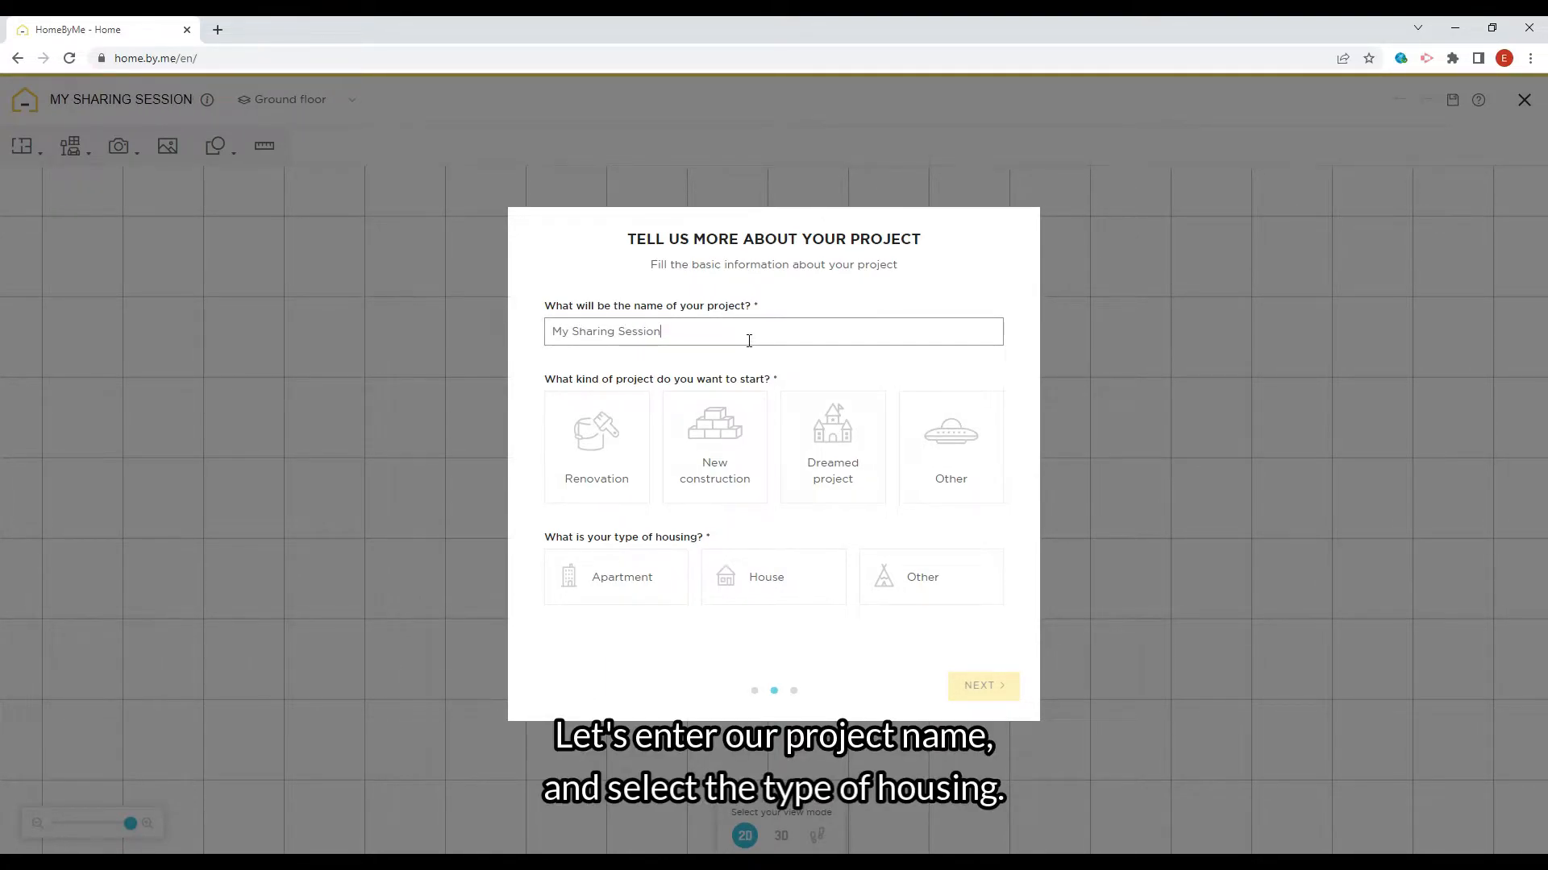
{"action": "left_click", "coordinate": [733, 458]}
{"action": "left_click", "coordinate": [787, 594]}
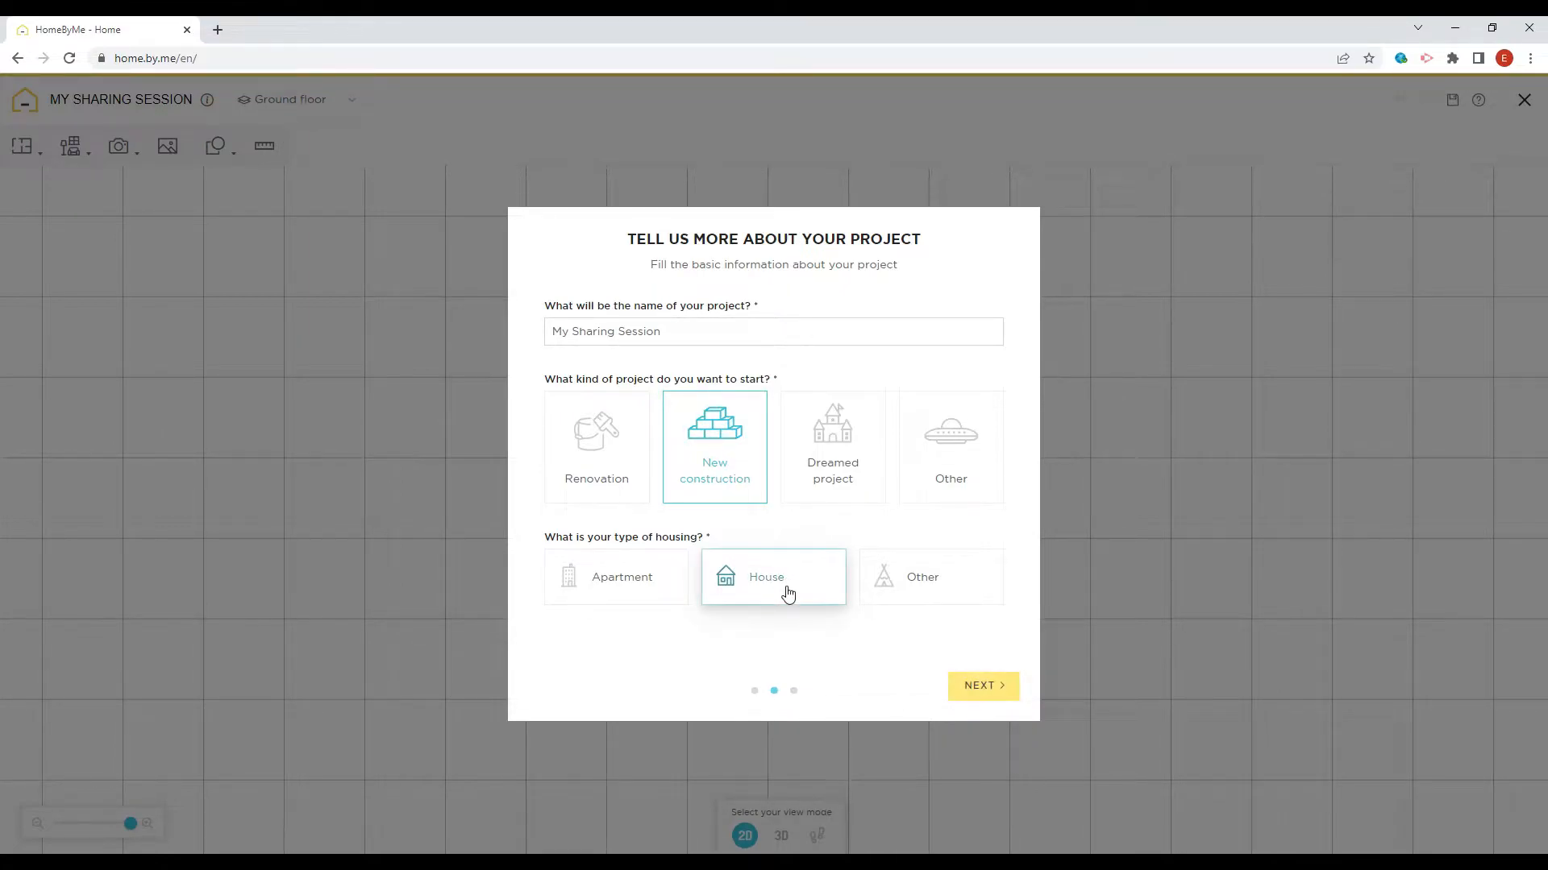
{"action": "left_click", "coordinate": [997, 693]}
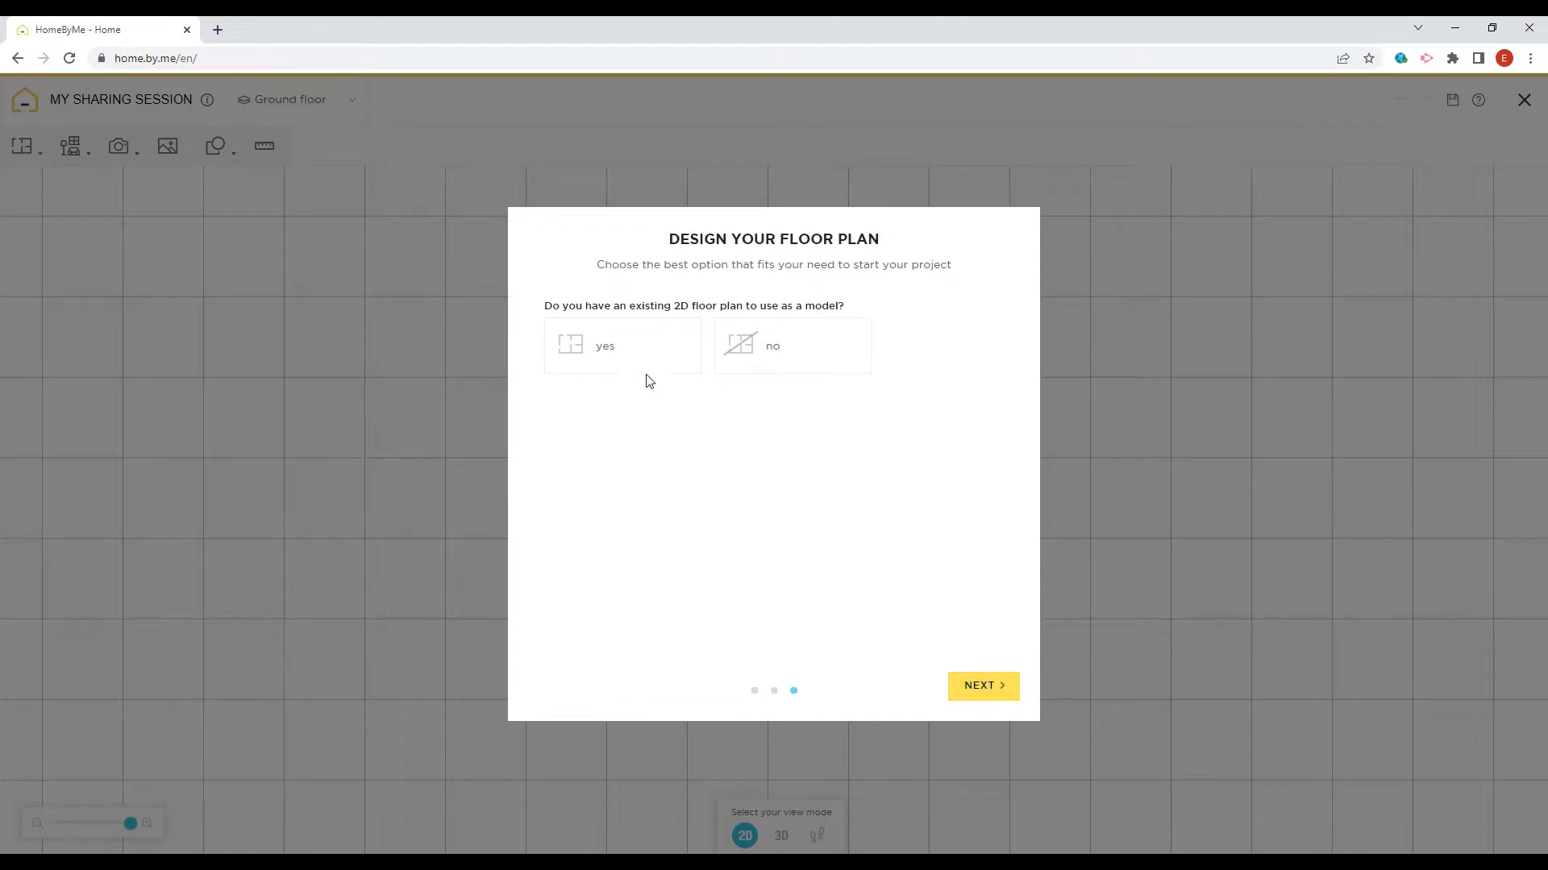
Start the plan room by room without an existing floor plan and create a square room of type Bedroom.
{"action": "left_click", "coordinate": [772, 369]}
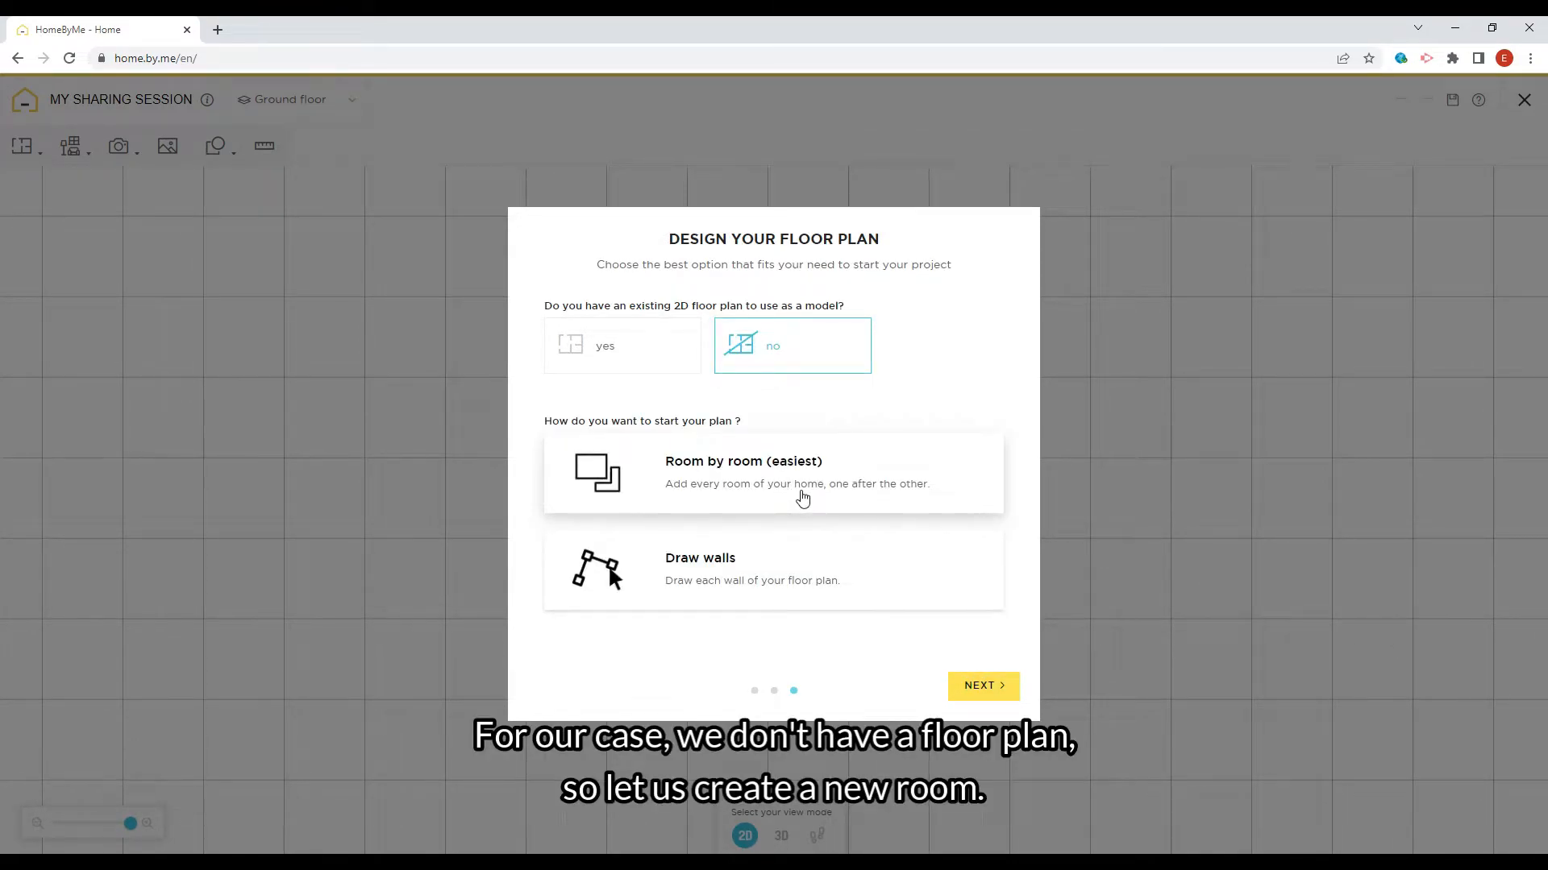
{"action": "left_click", "coordinate": [802, 497]}
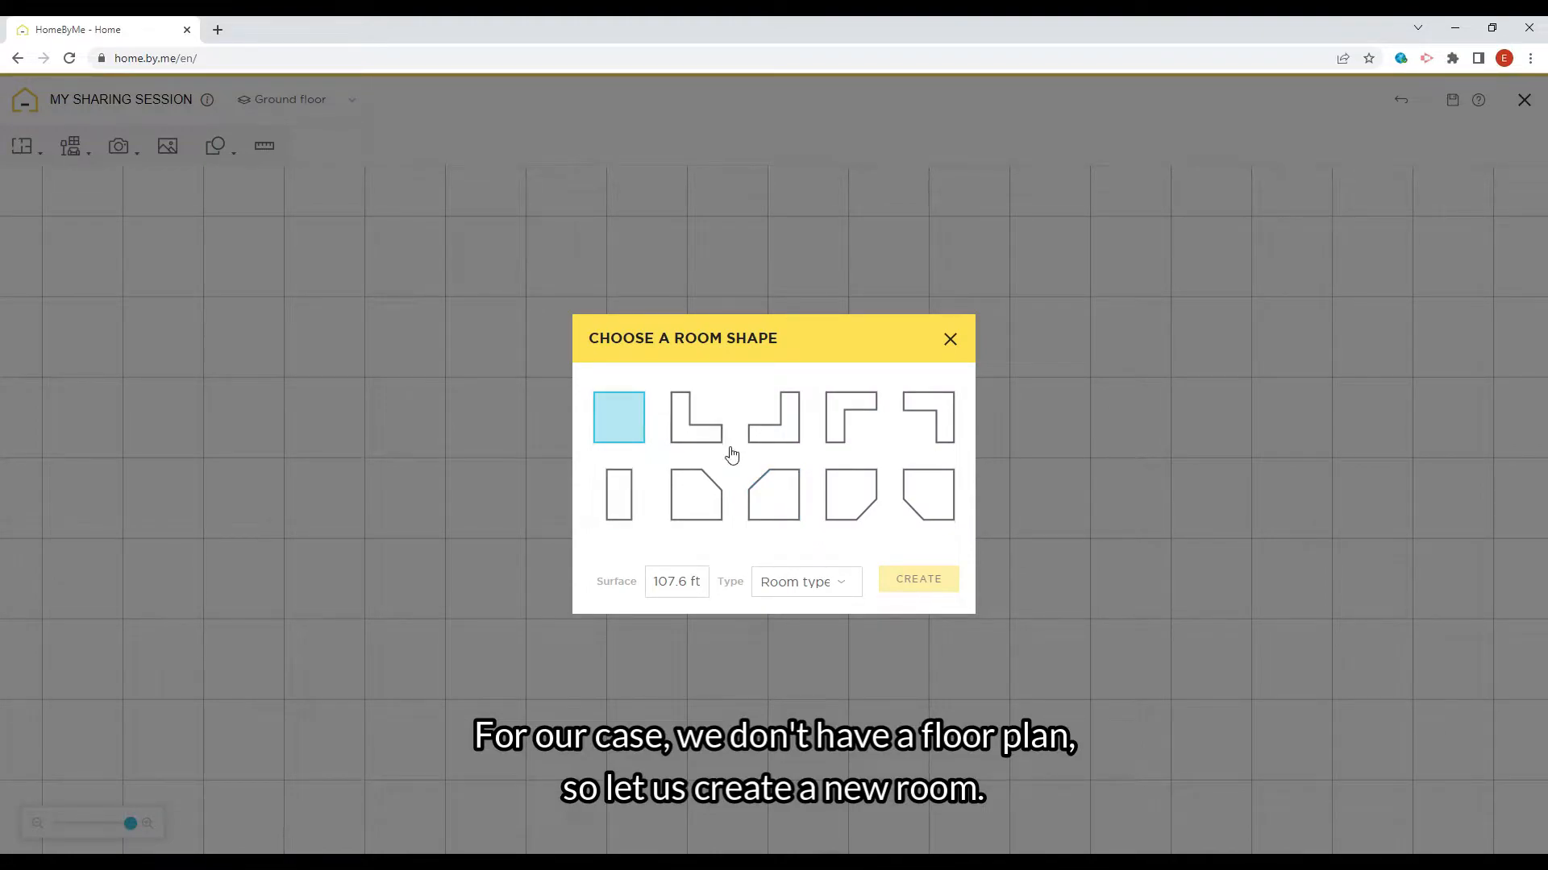
{"action": "left_click", "coordinate": [805, 584]}
{"action": "left_click", "coordinate": [810, 297]}
{"action": "left_click", "coordinate": [943, 582]}
{"action": "left_click_drag", "start_coordinate": [1131, 562], "coordinate": [764, 420]}
{"action": "scroll", "coordinate": [946, 432], "scroll_direction": "down", "scroll_amount": 5}
{"action": "scroll", "coordinate": [939, 445], "scroll_direction": "up", "scroll_amount": 5}
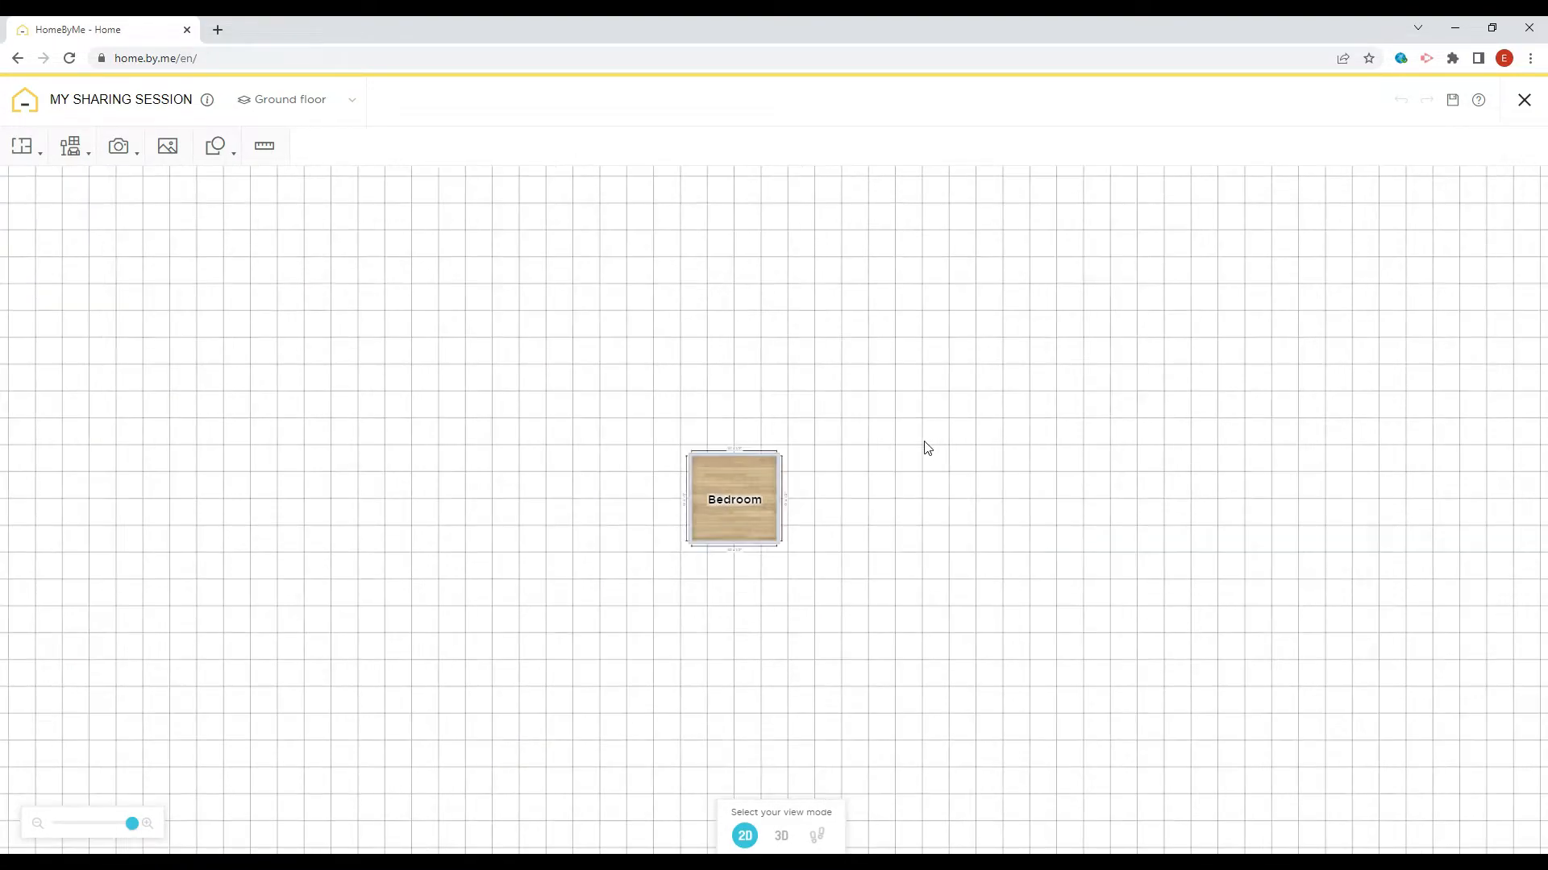
{"action": "scroll", "coordinate": [925, 491], "scroll_direction": "up", "scroll_amount": 3}
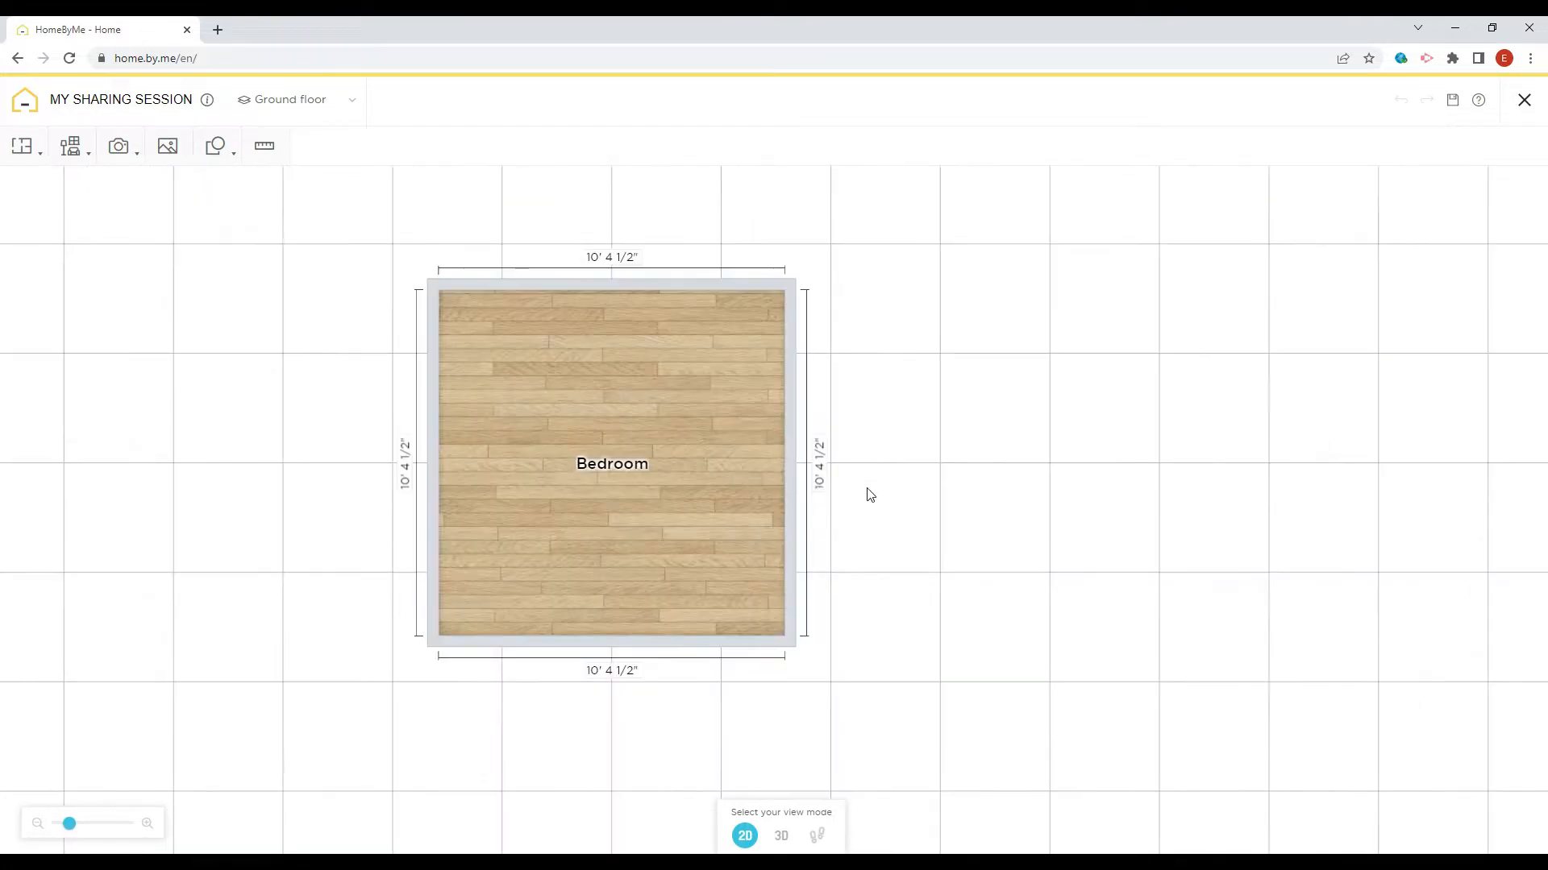
Set the inner length of the bedroom's upper wall to 11', applying the change to the right.
{"action": "left_click", "coordinate": [602, 287]}
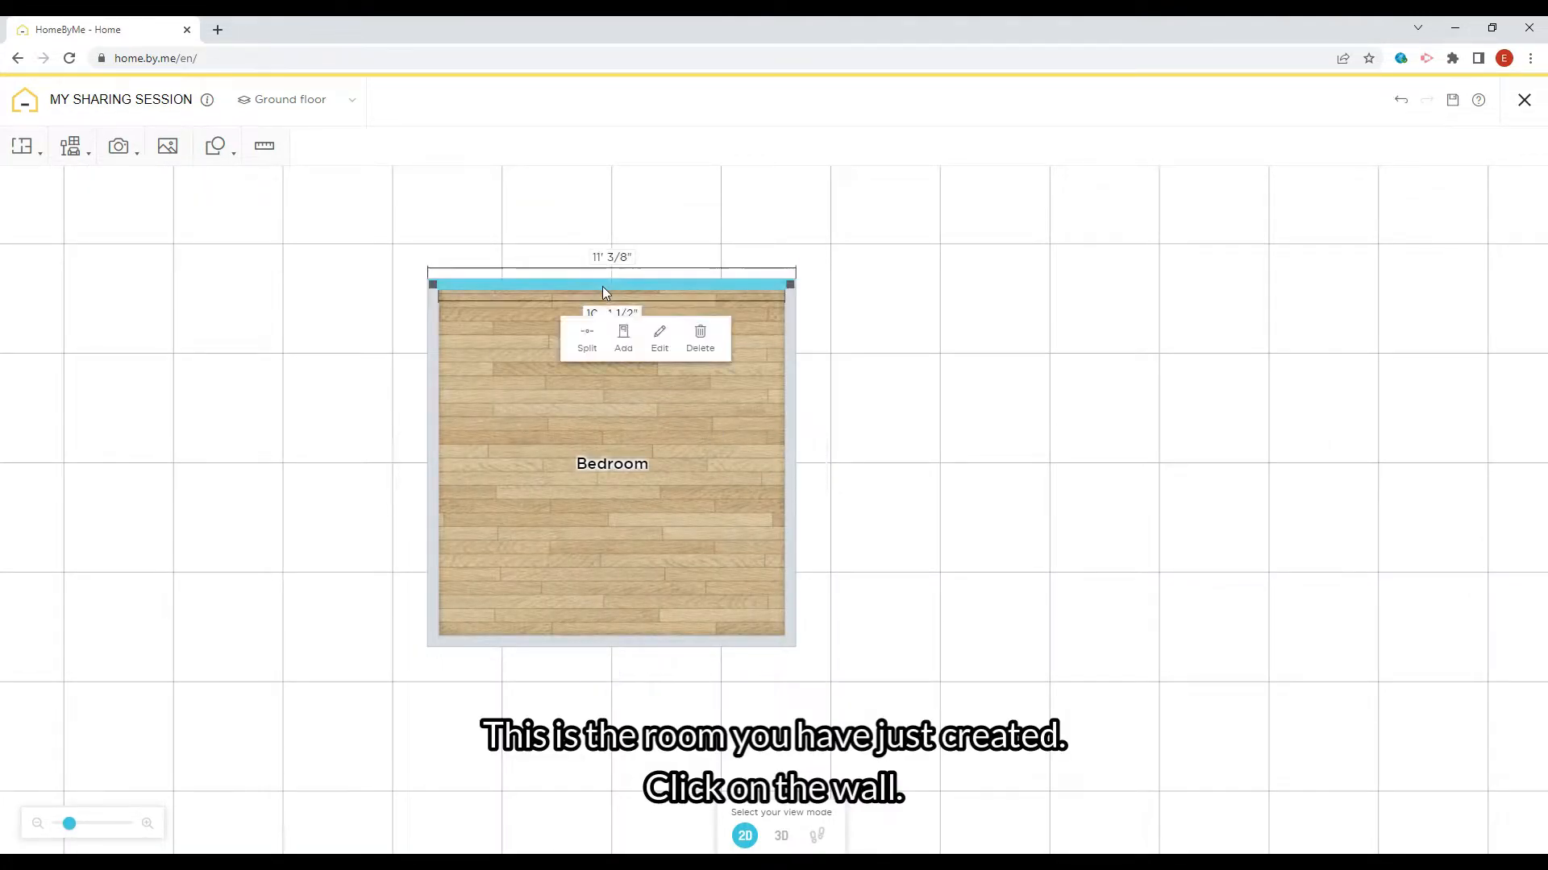
{"action": "left_click", "coordinate": [596, 314]}
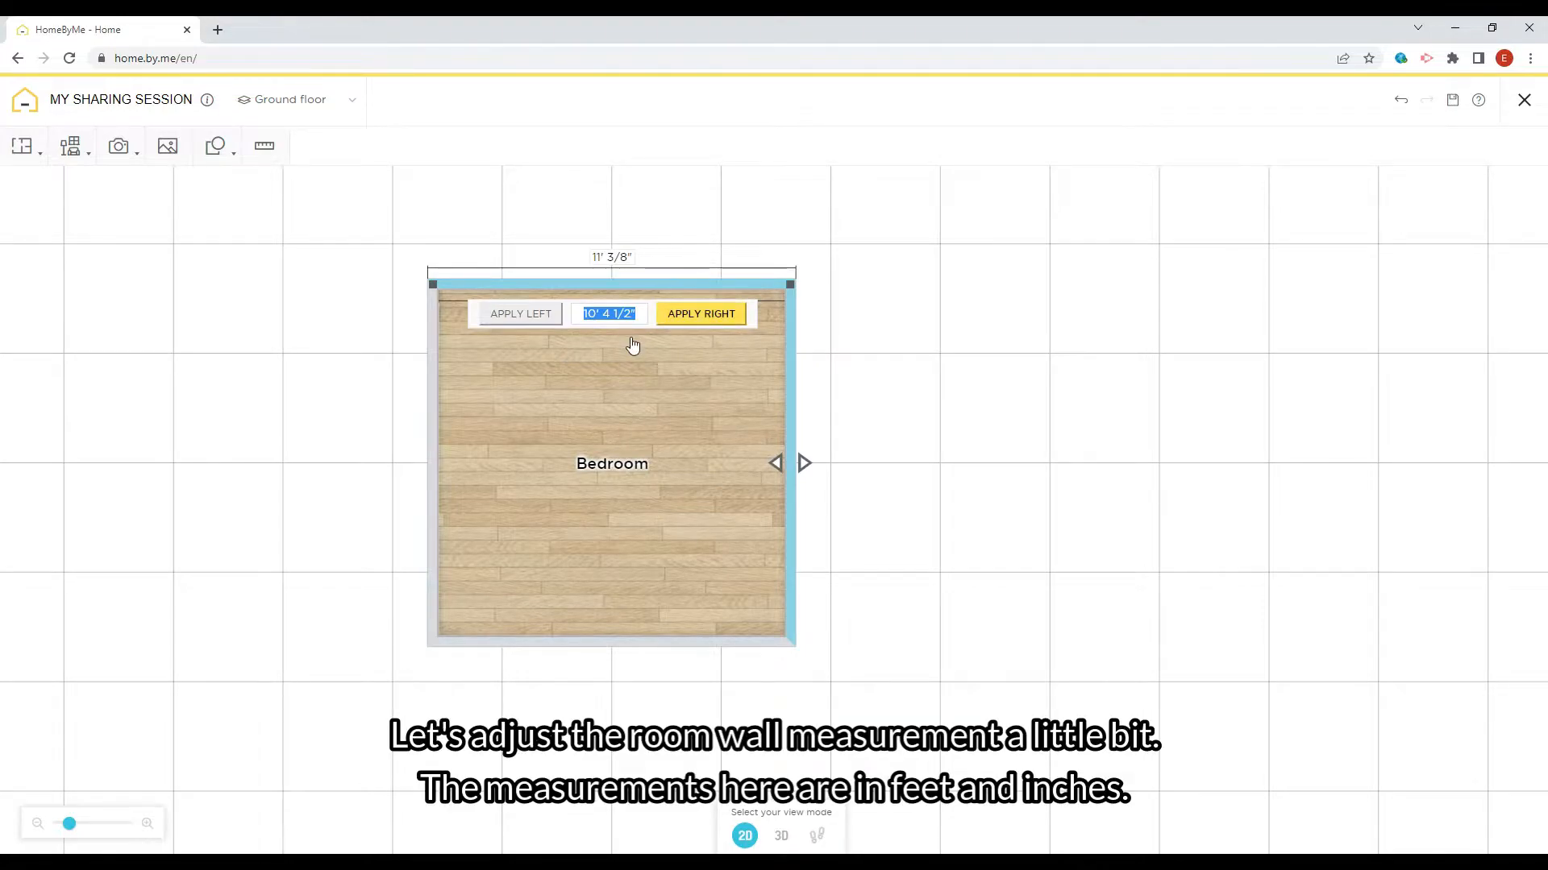
{"action": "type", "text": "11'"}
{"action": "left_click", "coordinate": [707, 314]}
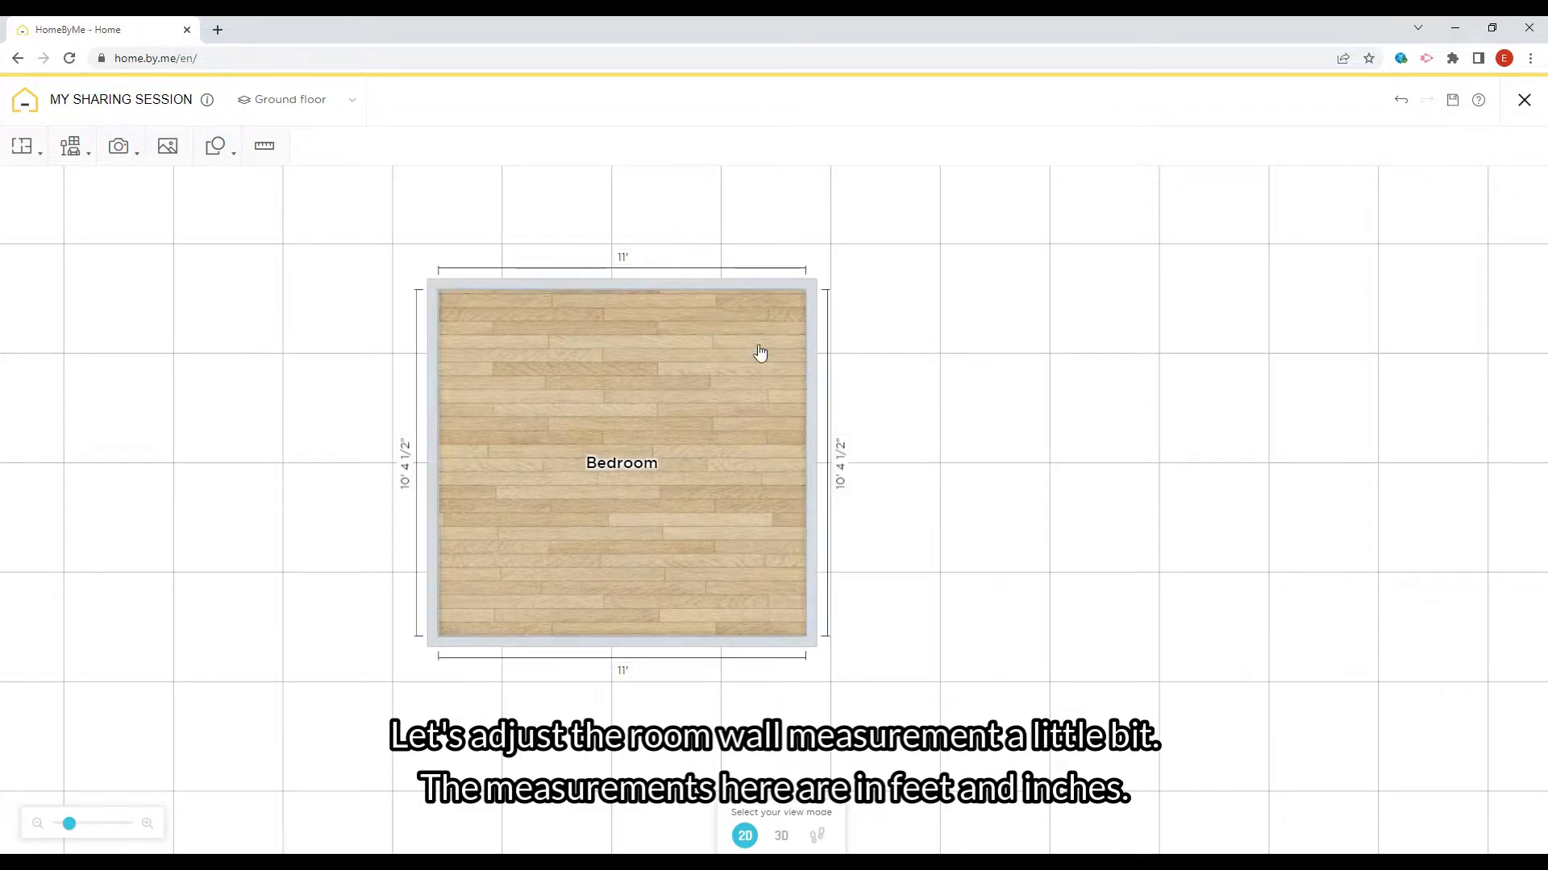
Set the inner length of the bedroom's right wall to 14', applying the change above.
{"action": "left_click", "coordinate": [812, 467]}
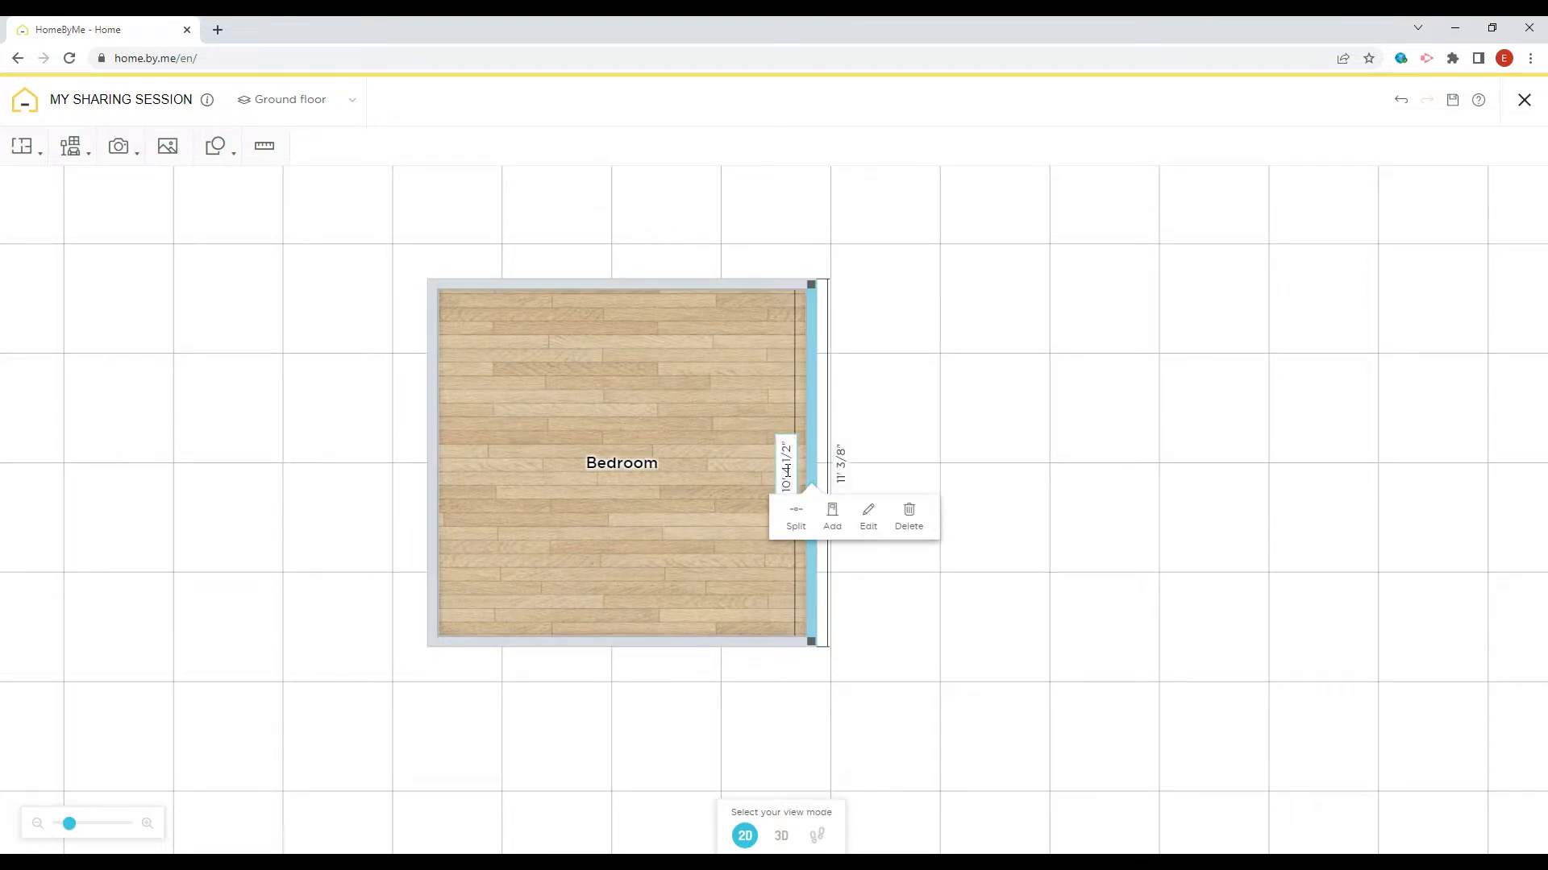
{"action": "left_click", "coordinate": [787, 468]}
{"action": "type", "text": "14'"}
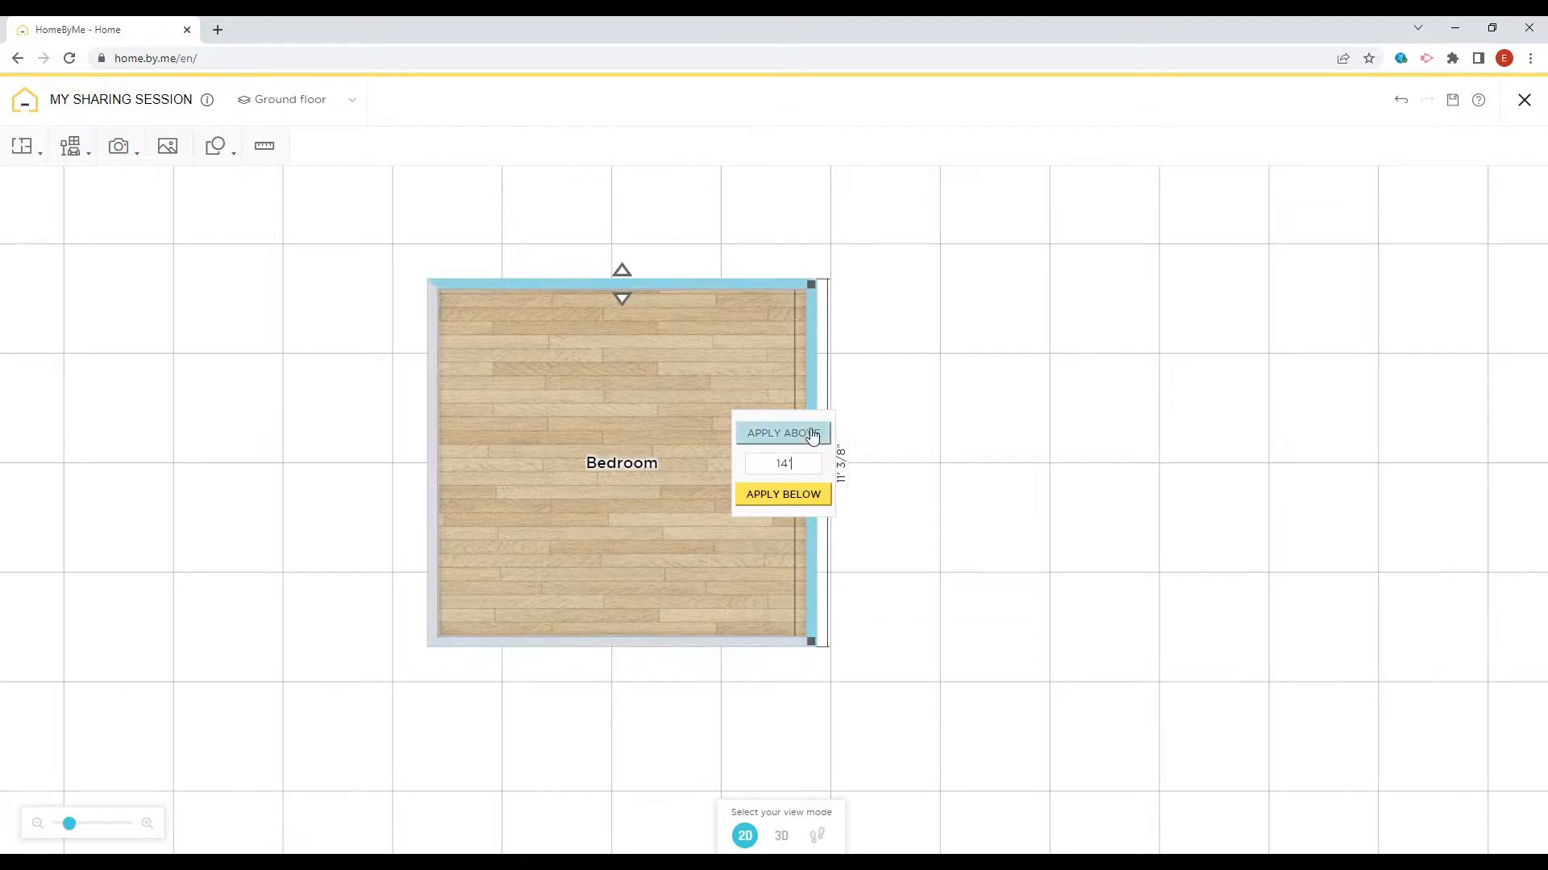
{"action": "left_click", "coordinate": [806, 434]}
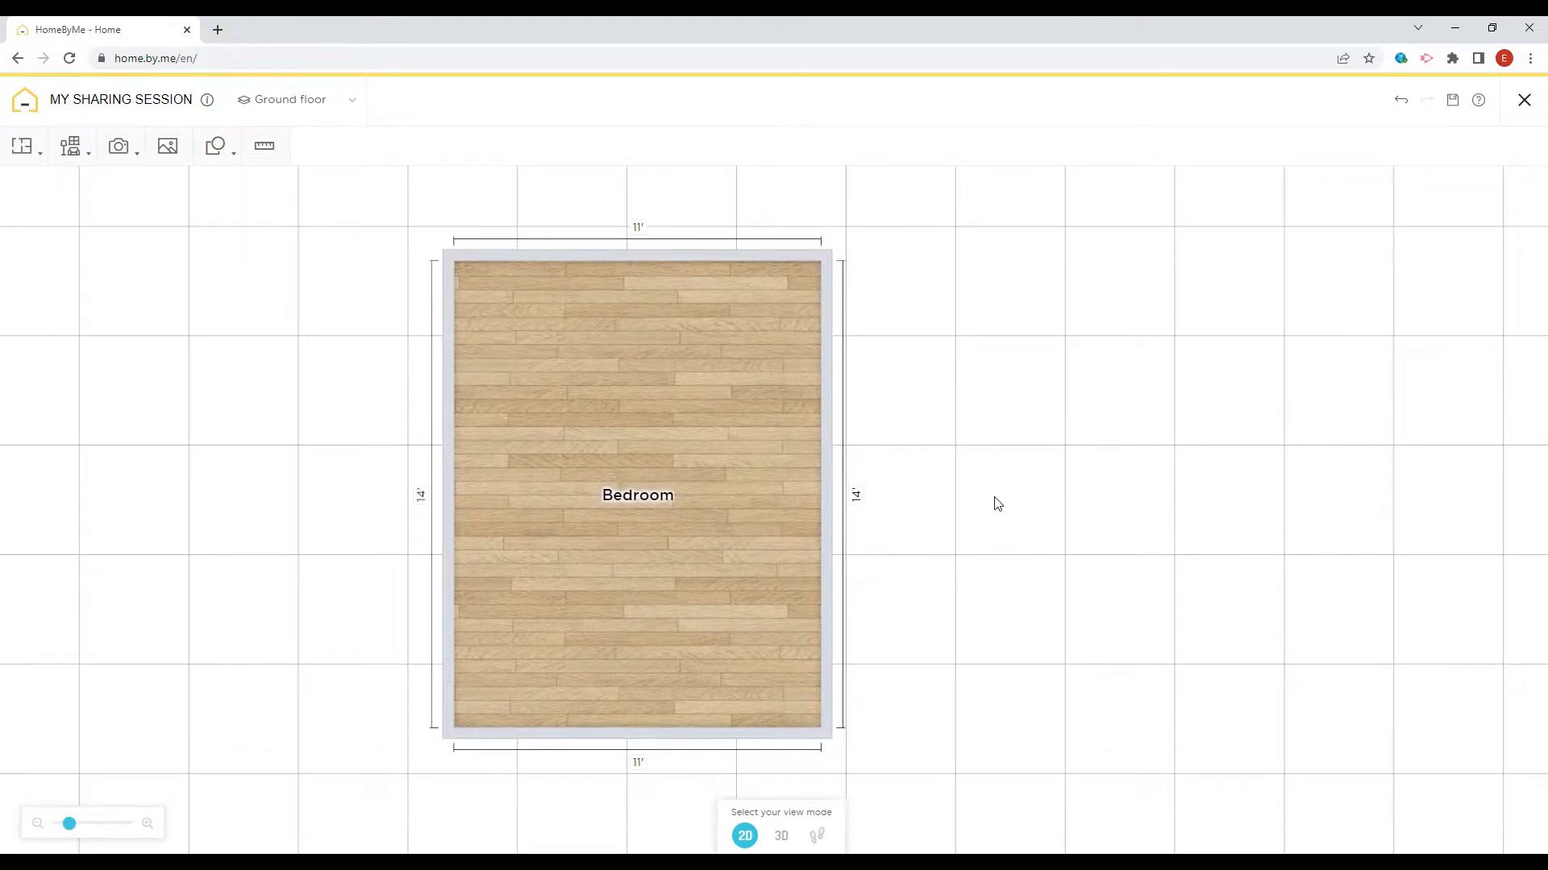
Insert the brown single interior door with horizontal panels from Folding doors in the bedroom's left wall, near the upper corner.
{"action": "left_click", "coordinate": [92, 155]}
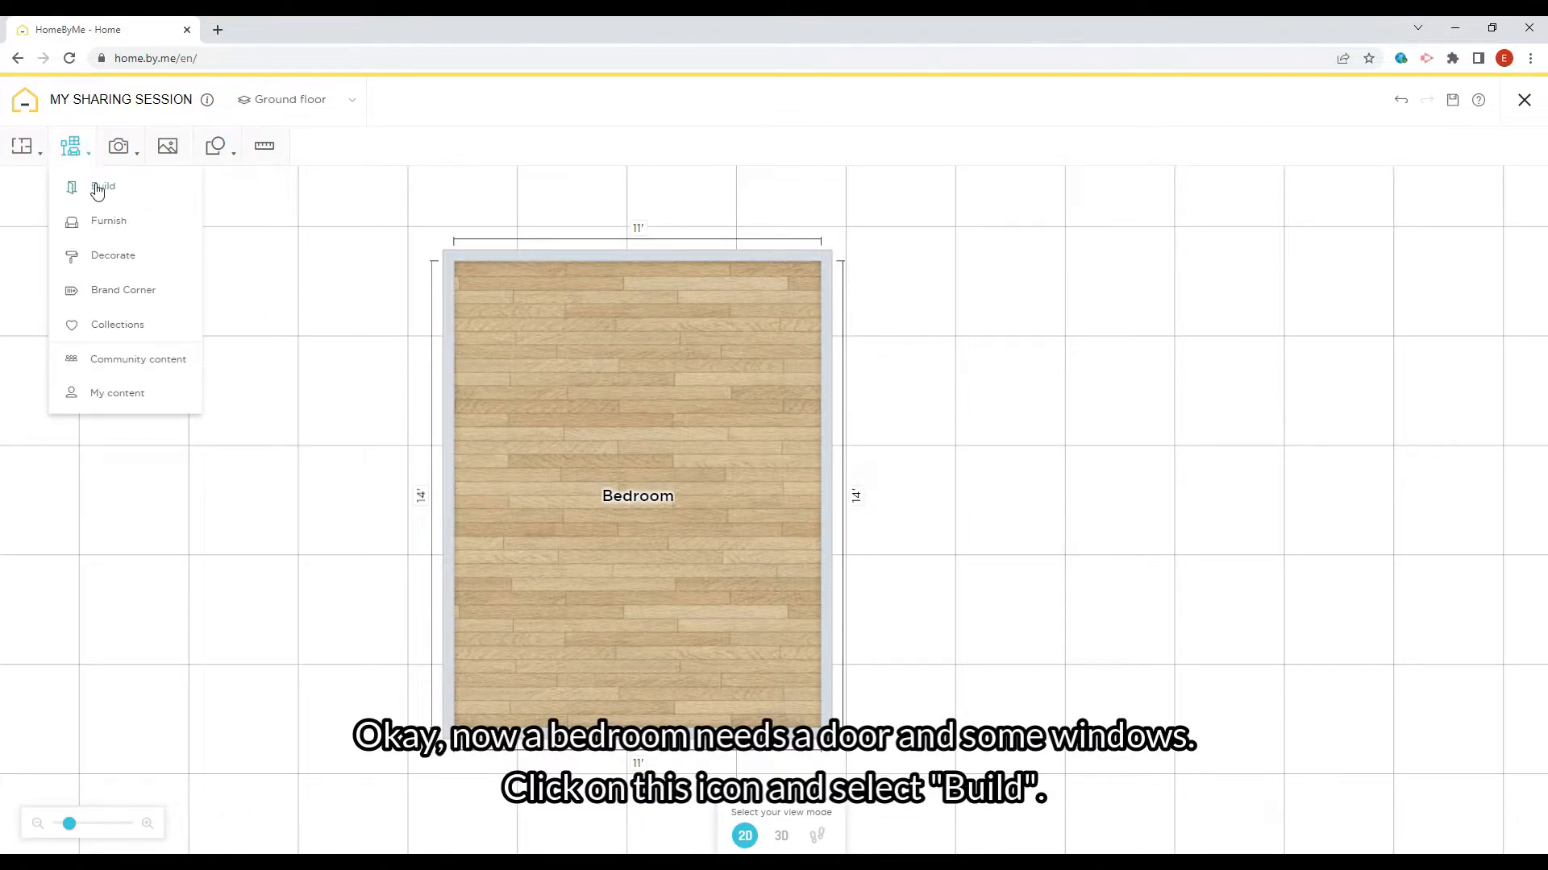
{"action": "left_click", "coordinate": [93, 188]}
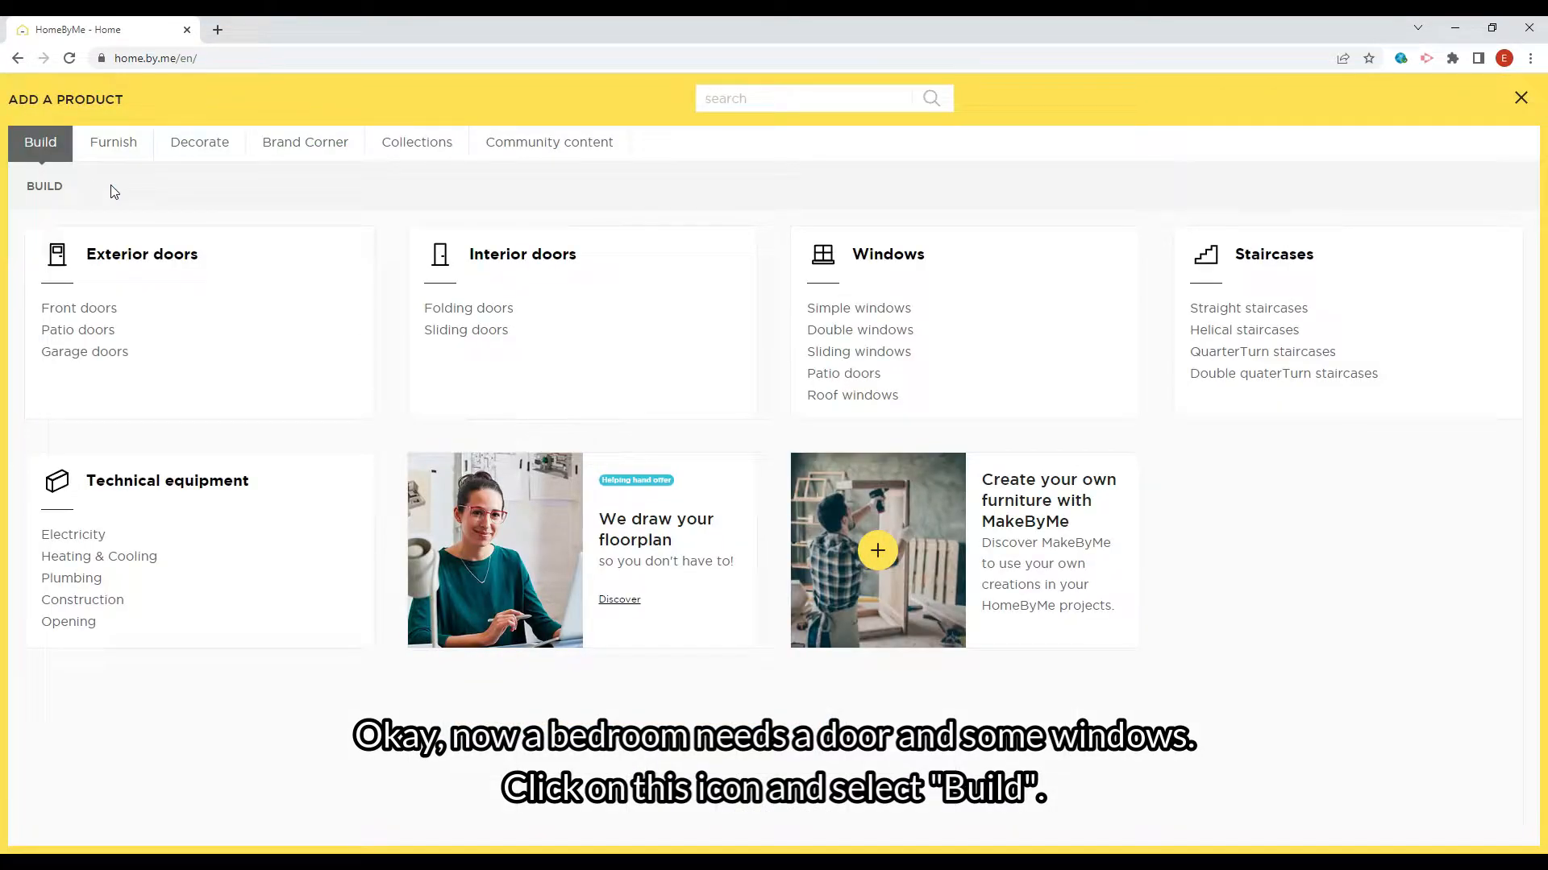
{"action": "left_click", "coordinate": [458, 308]}
{"action": "scroll", "coordinate": [1290, 484], "scroll_direction": "down", "scroll_amount": 2}
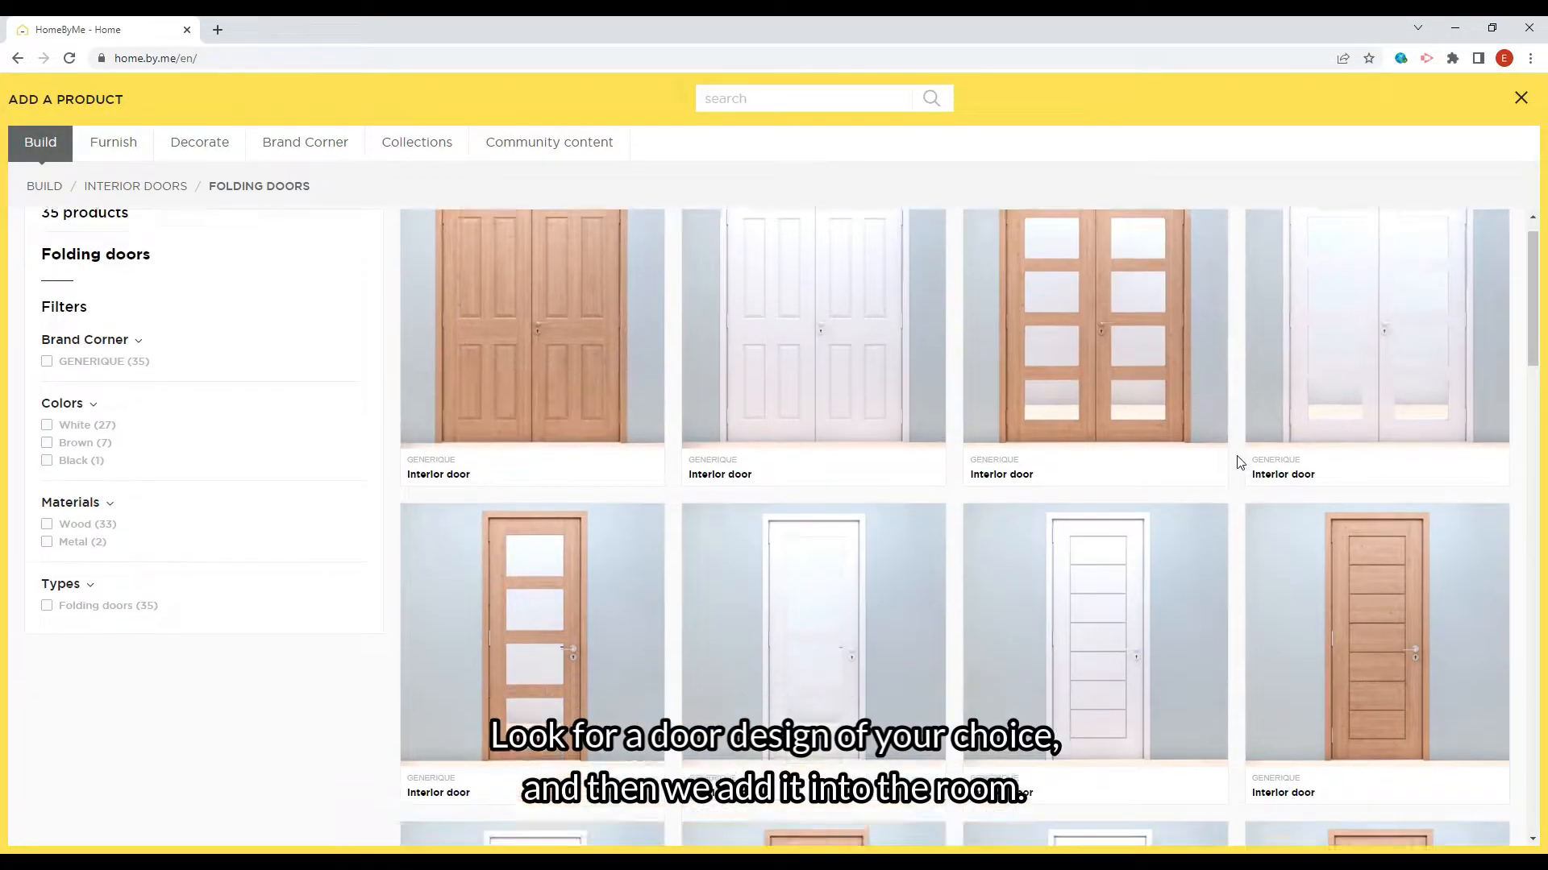
{"action": "left_click", "coordinate": [1395, 588]}
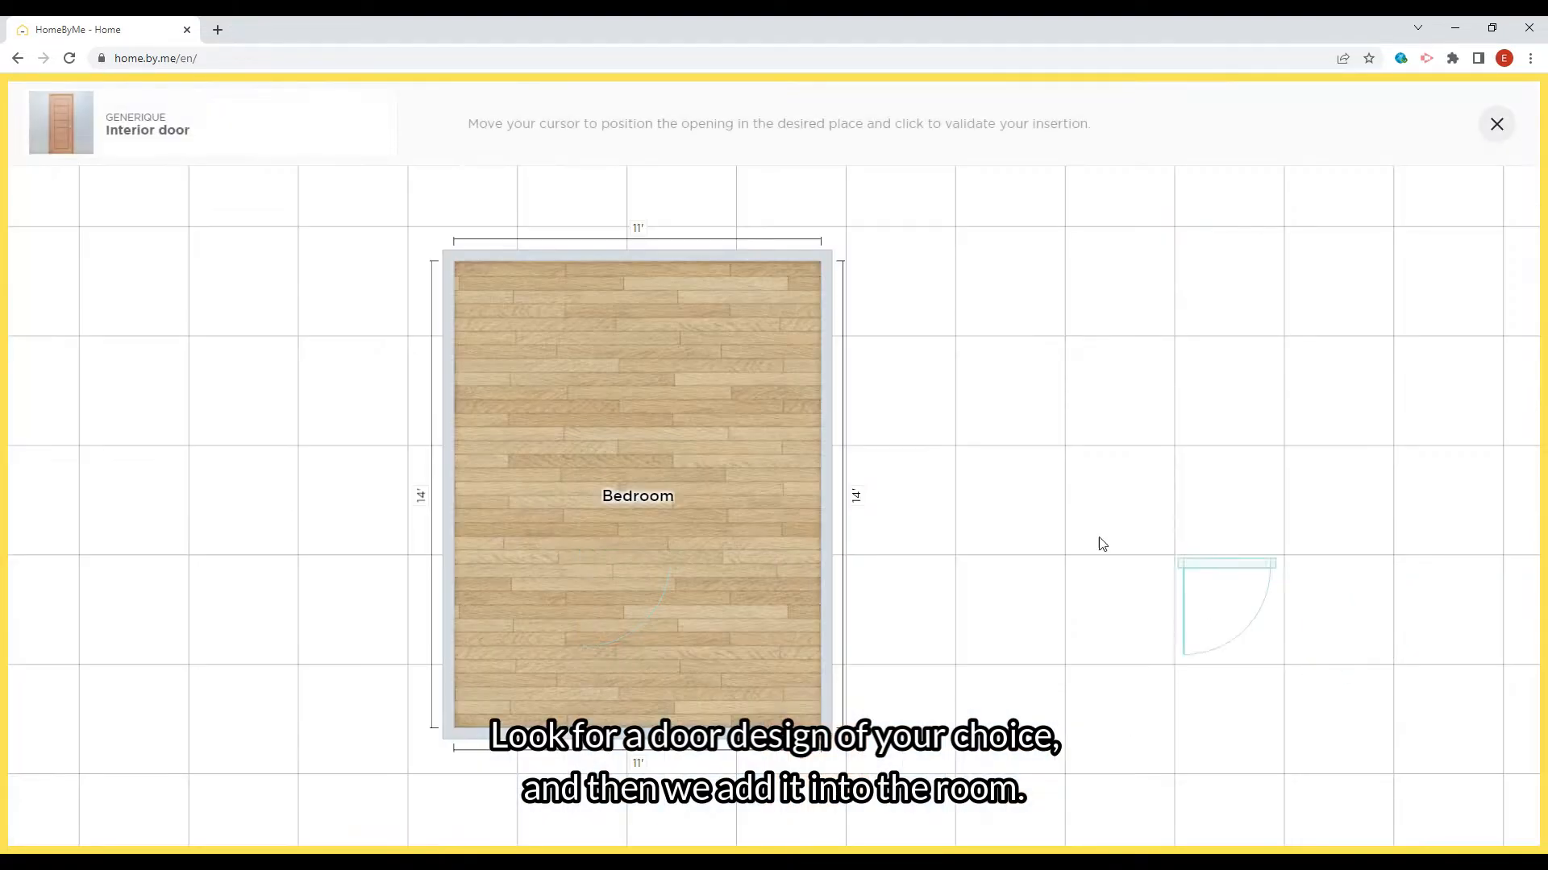
{"action": "left_click", "coordinate": [464, 334]}
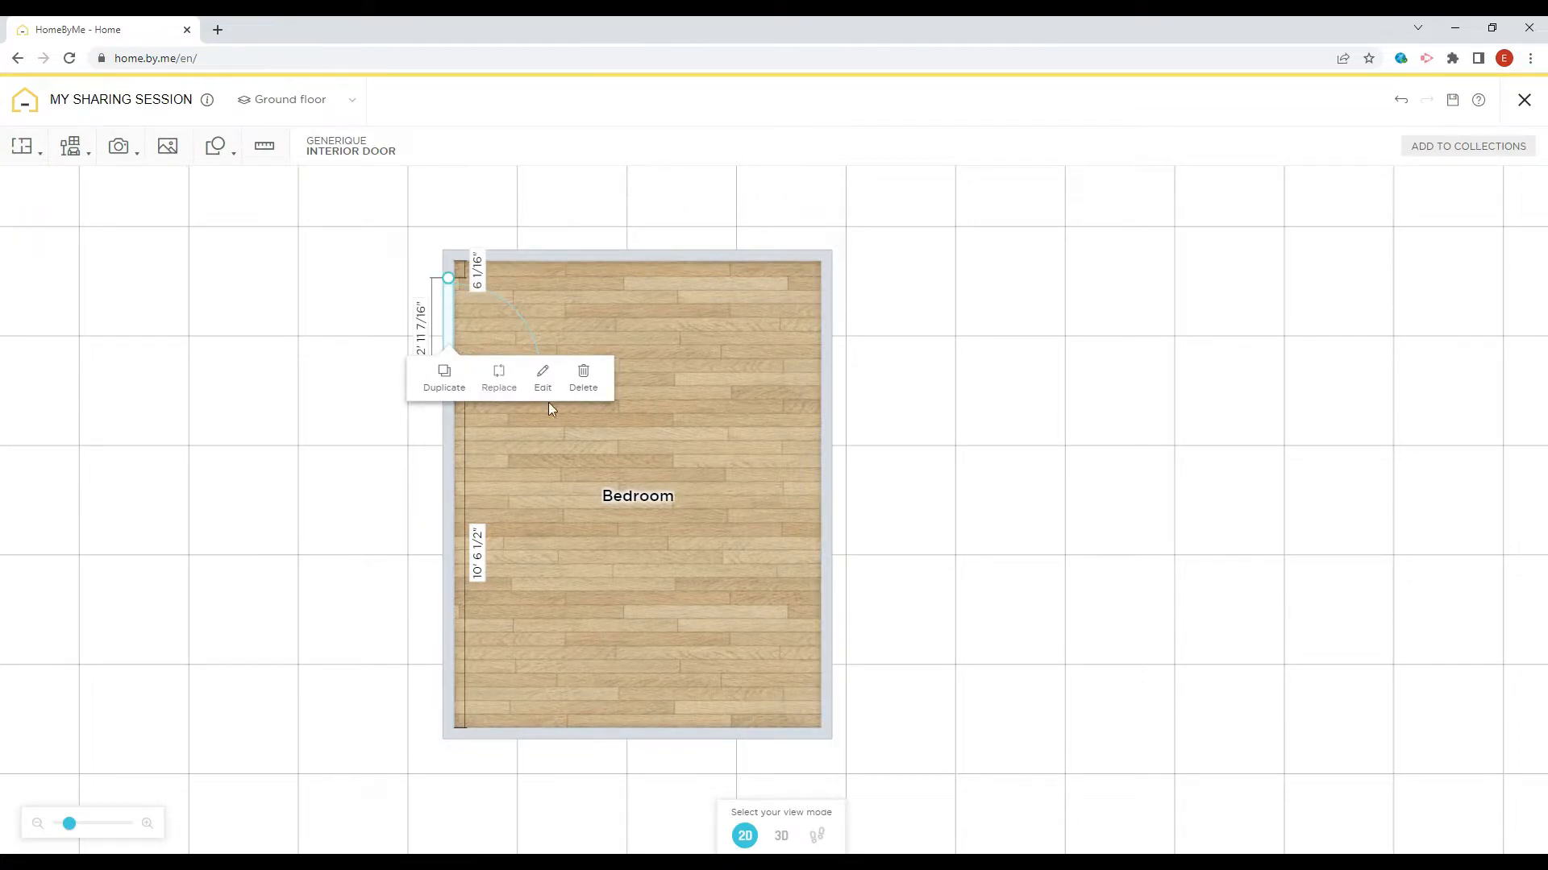
{"action": "left_click", "coordinate": [342, 502]}
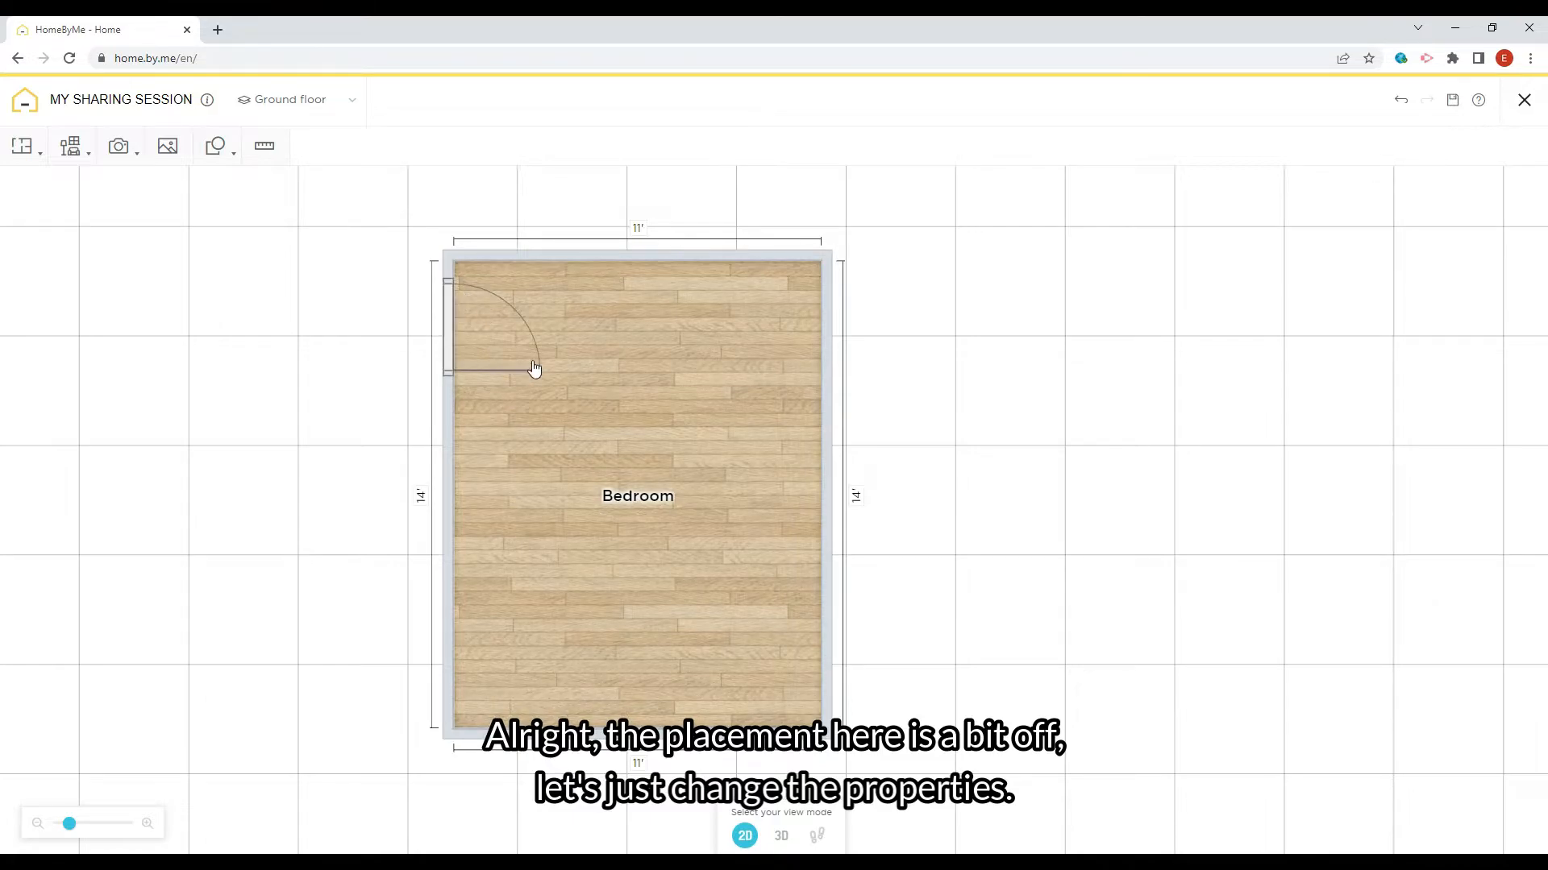
Flip the interior door so that its hinge sits at the end nearest the bedroom's upper wall.
{"action": "left_click", "coordinate": [457, 360]}
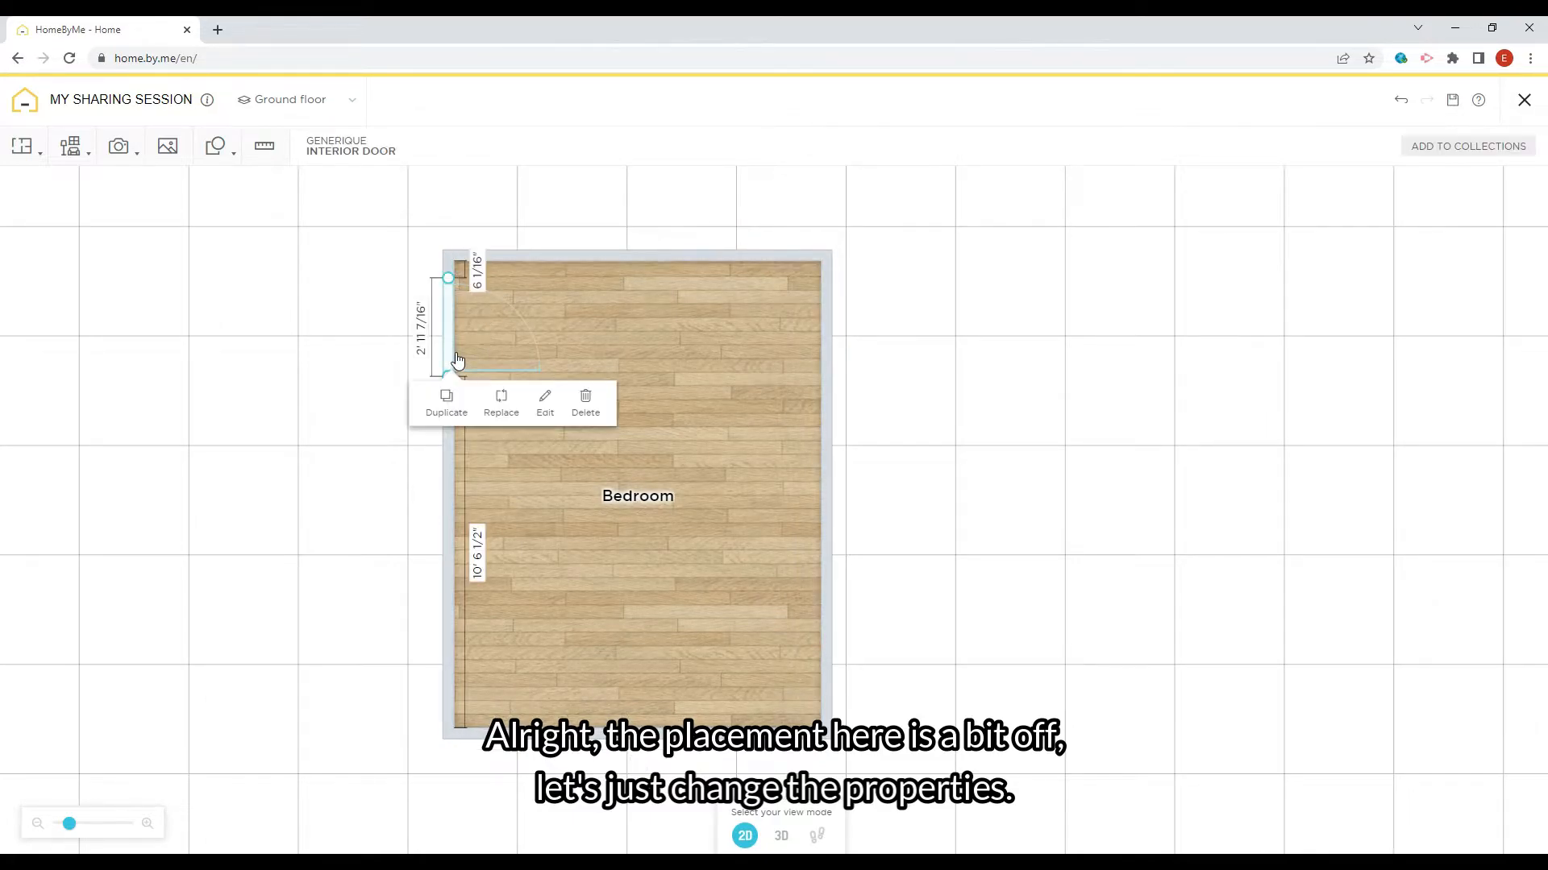
{"action": "left_click", "coordinate": [545, 401]}
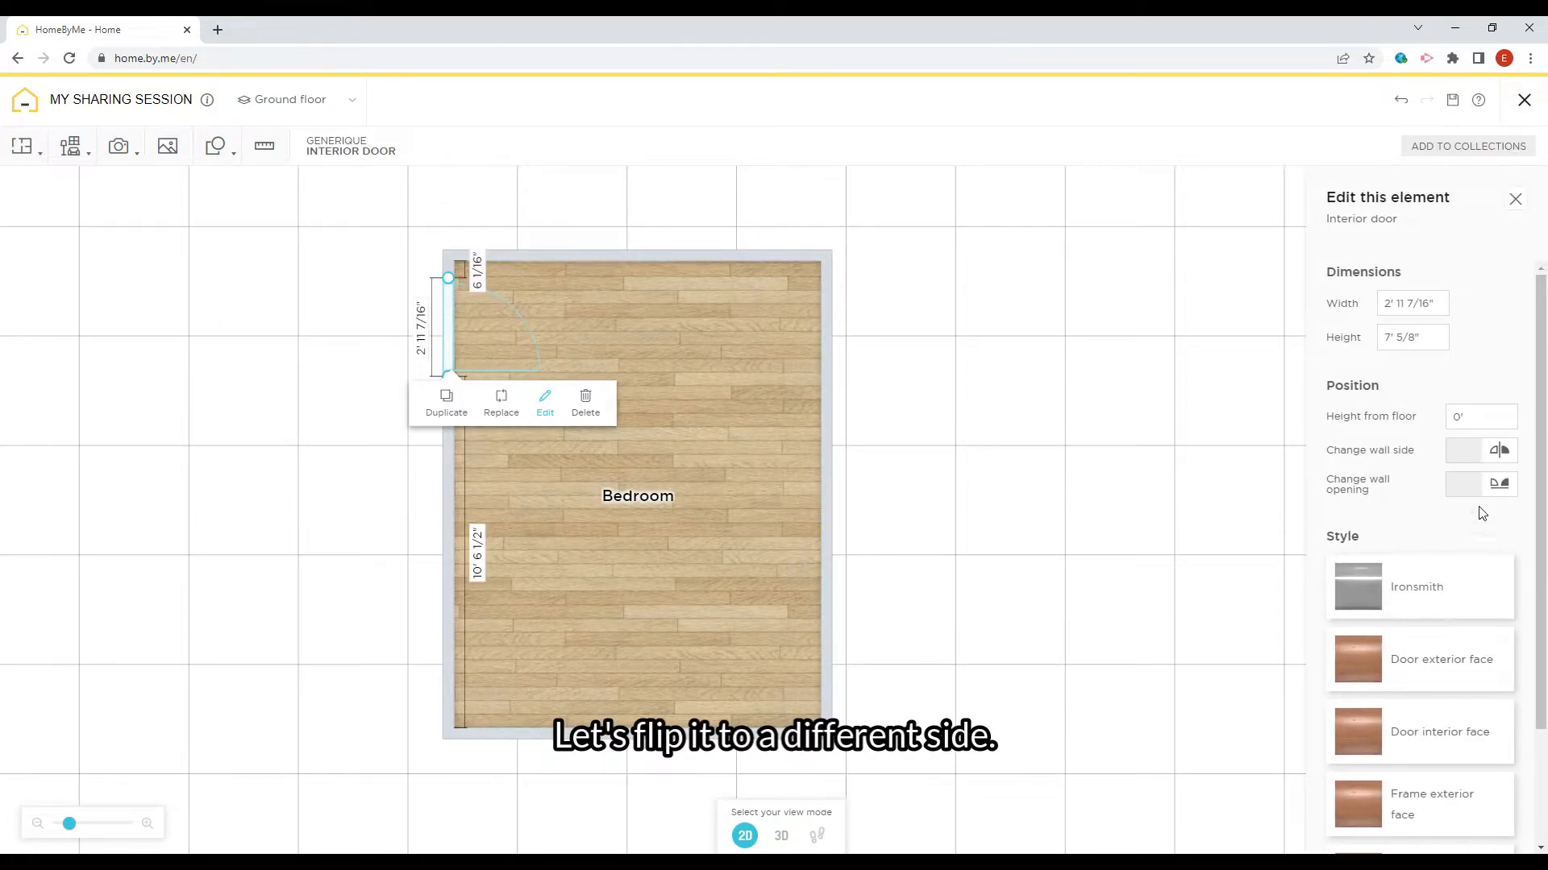
{"action": "left_click", "coordinate": [1497, 452]}
{"action": "left_click", "coordinate": [991, 446]}
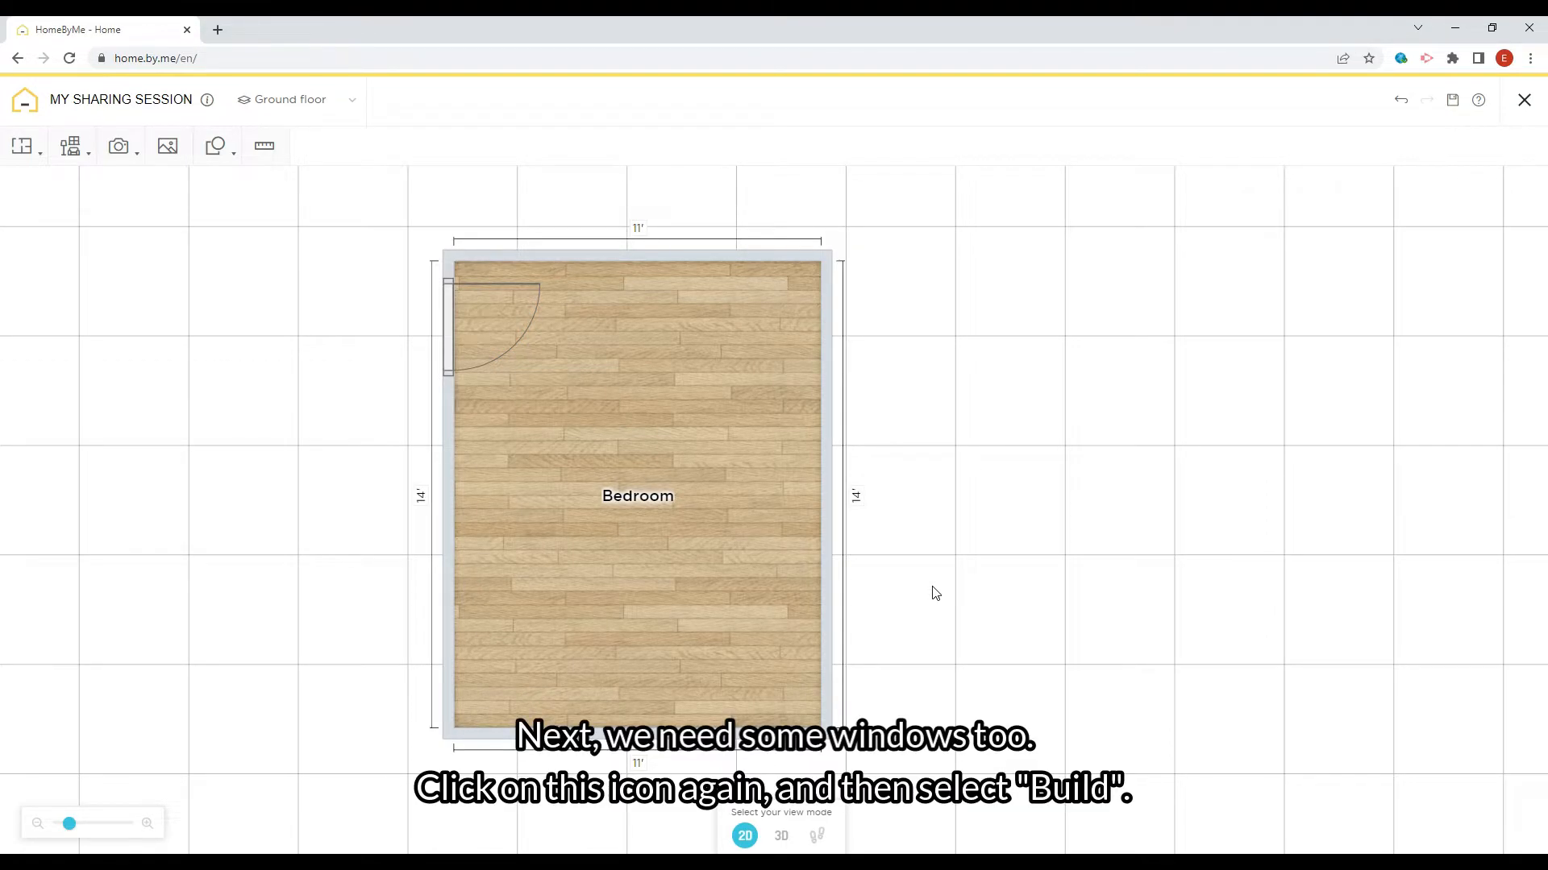
Insert a SOLEAL 65 Minimal sash window from Double windows in the bedroom's lower wall, near the left corner.
{"action": "left_click", "coordinate": [88, 158]}
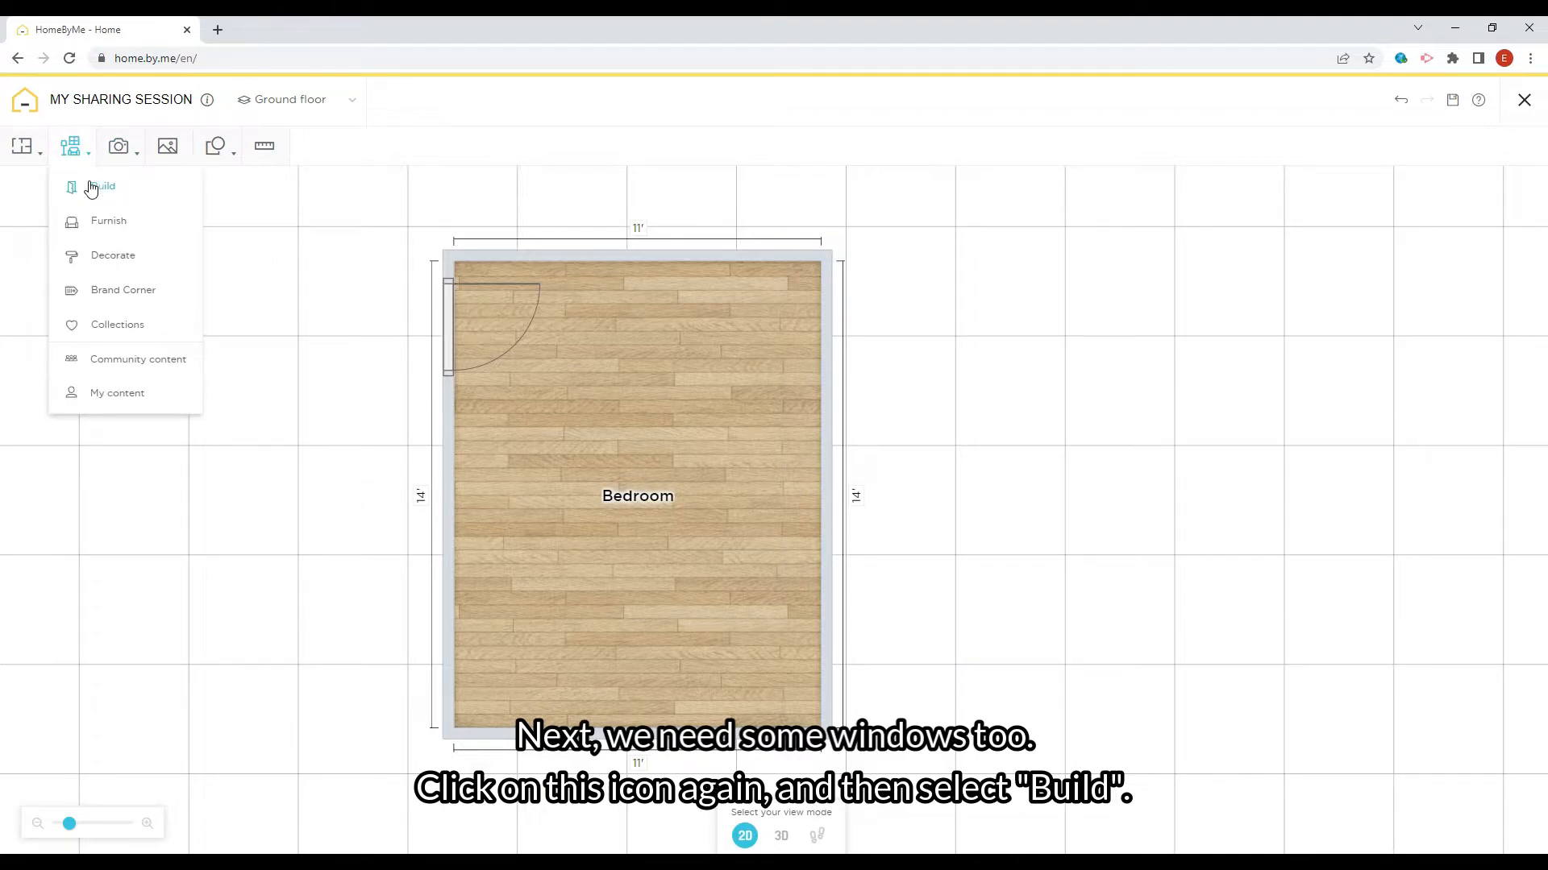
{"action": "left_click", "coordinate": [91, 188]}
{"action": "left_click", "coordinate": [63, 189]}
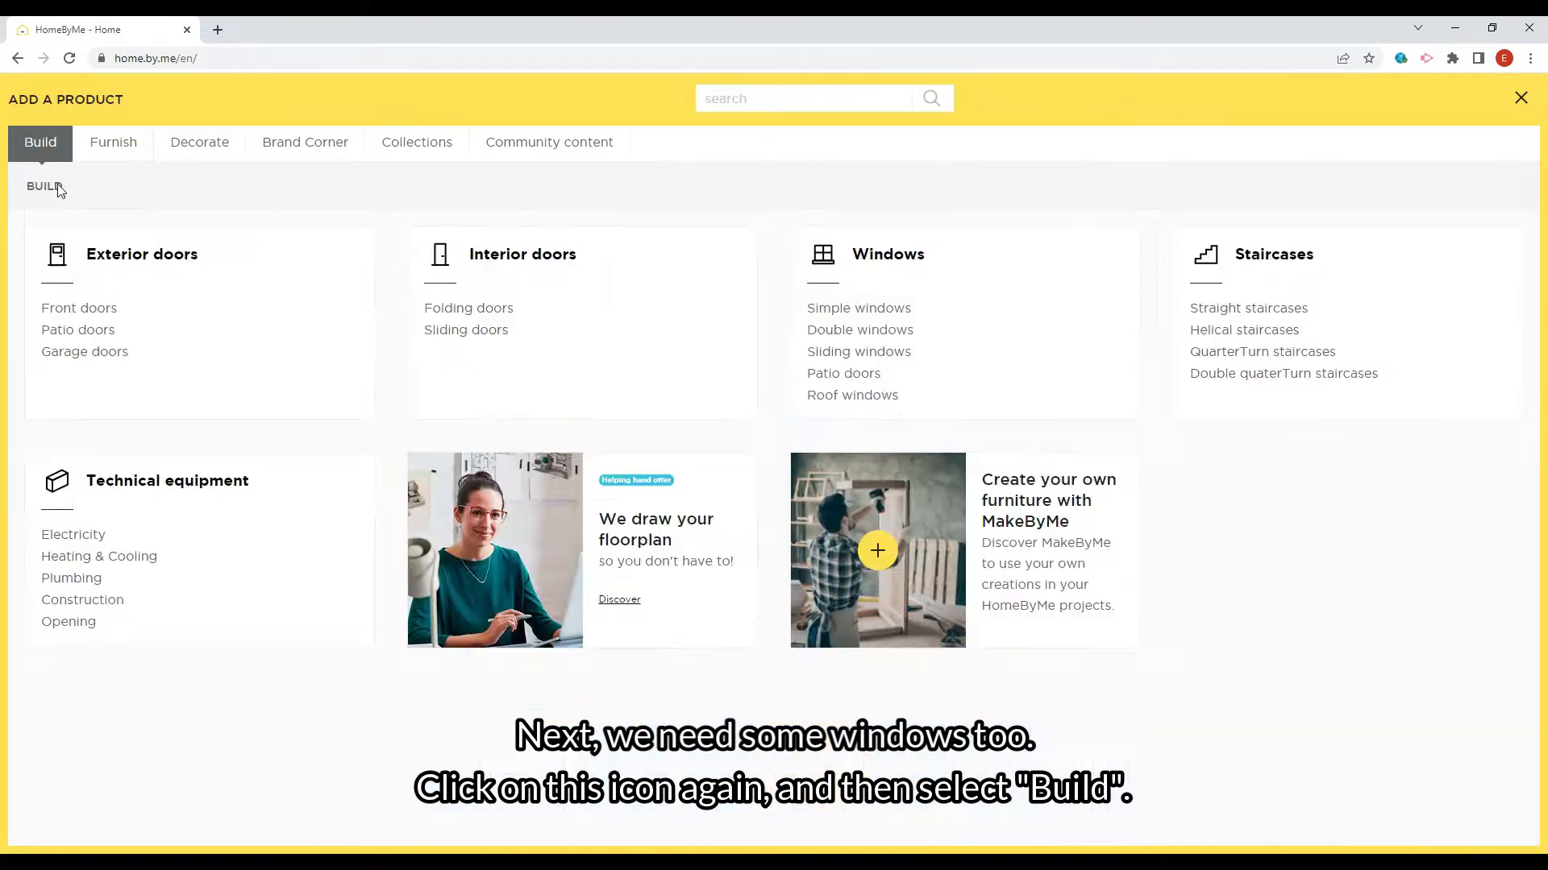
{"action": "left_click", "coordinate": [843, 331]}
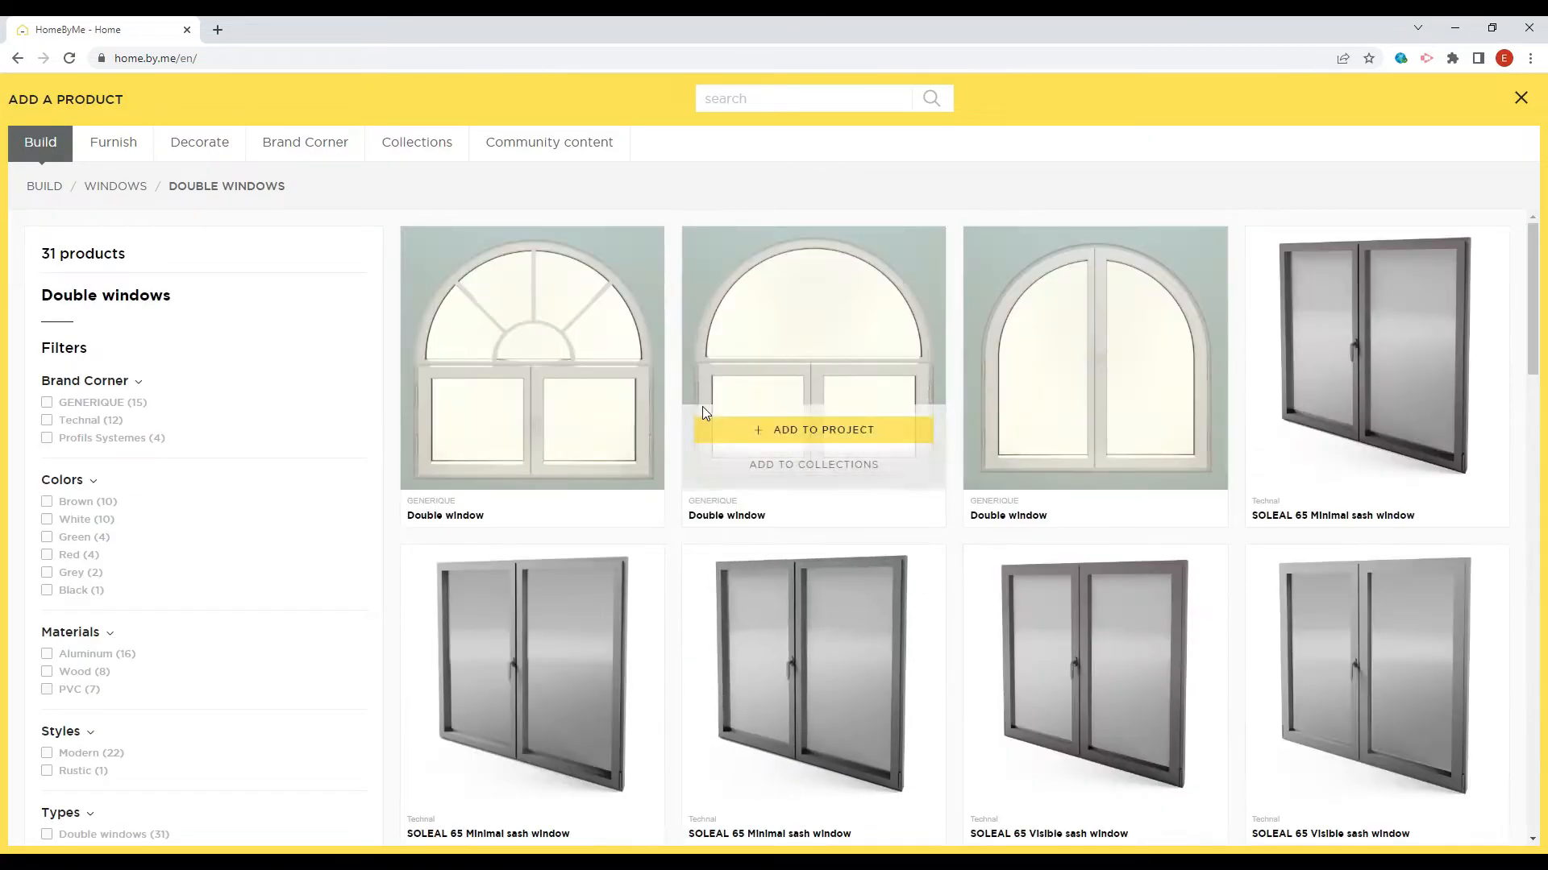
{"action": "scroll", "coordinate": [713, 412], "scroll_direction": "down", "scroll_amount": 2}
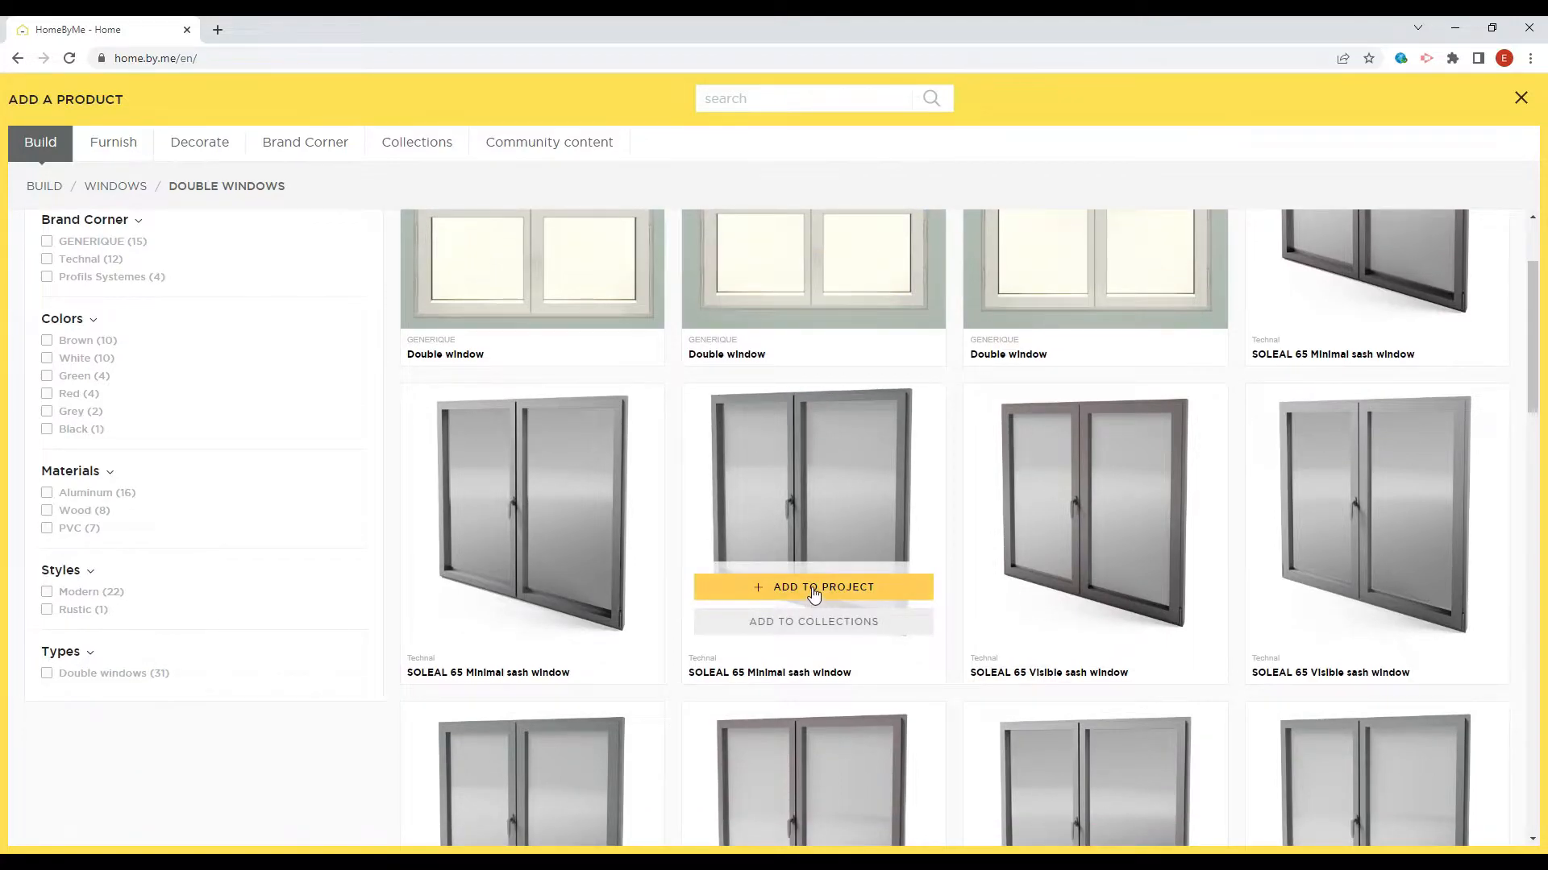
{"action": "left_click", "coordinate": [806, 490]}
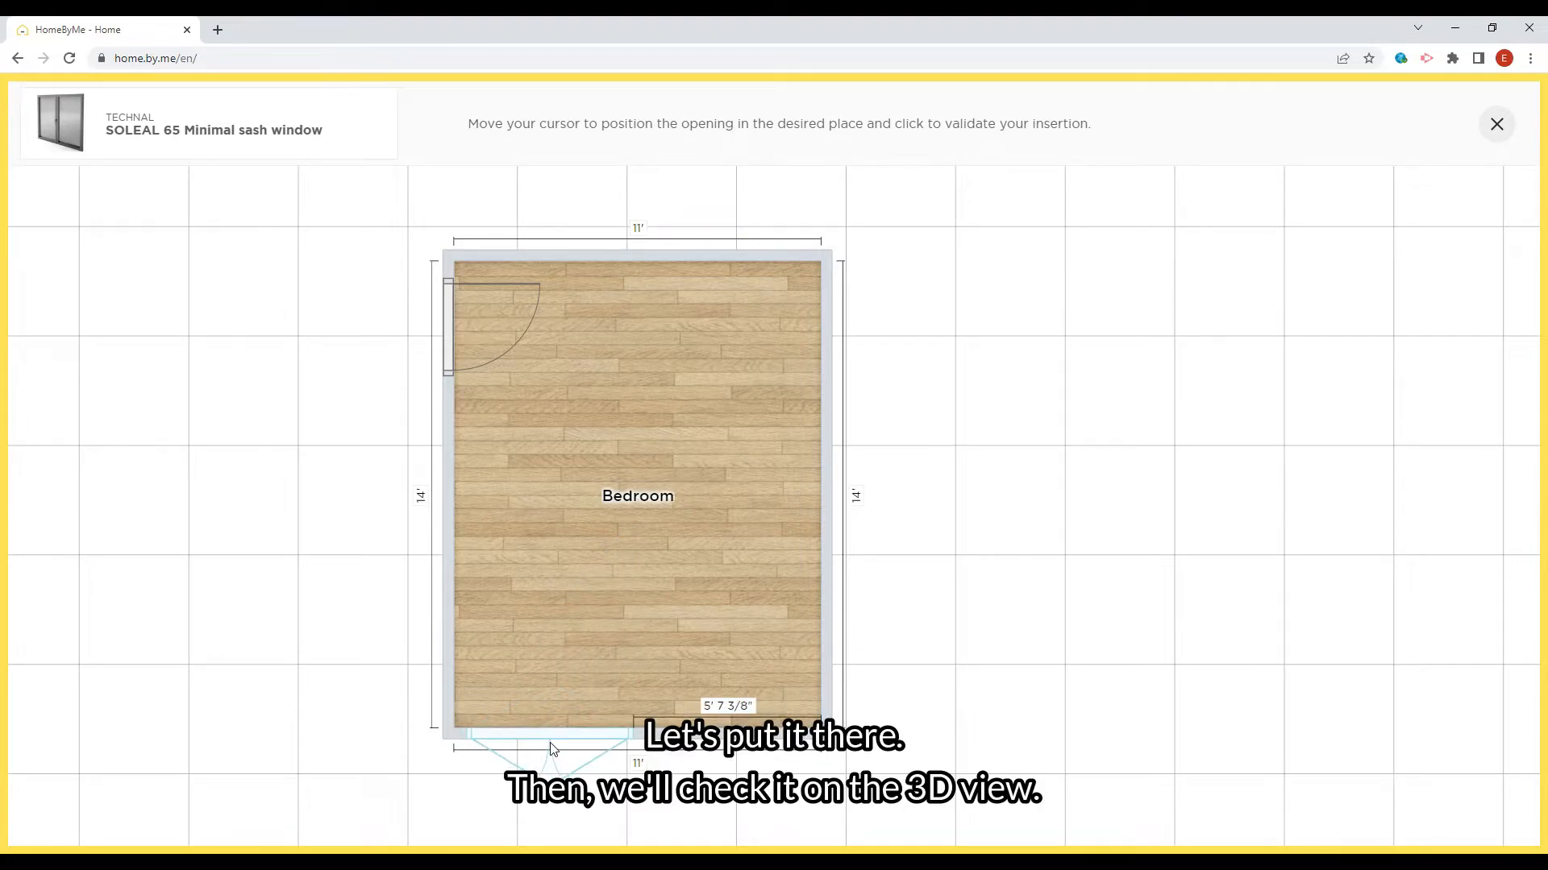
{"action": "left_click", "coordinate": [554, 750]}
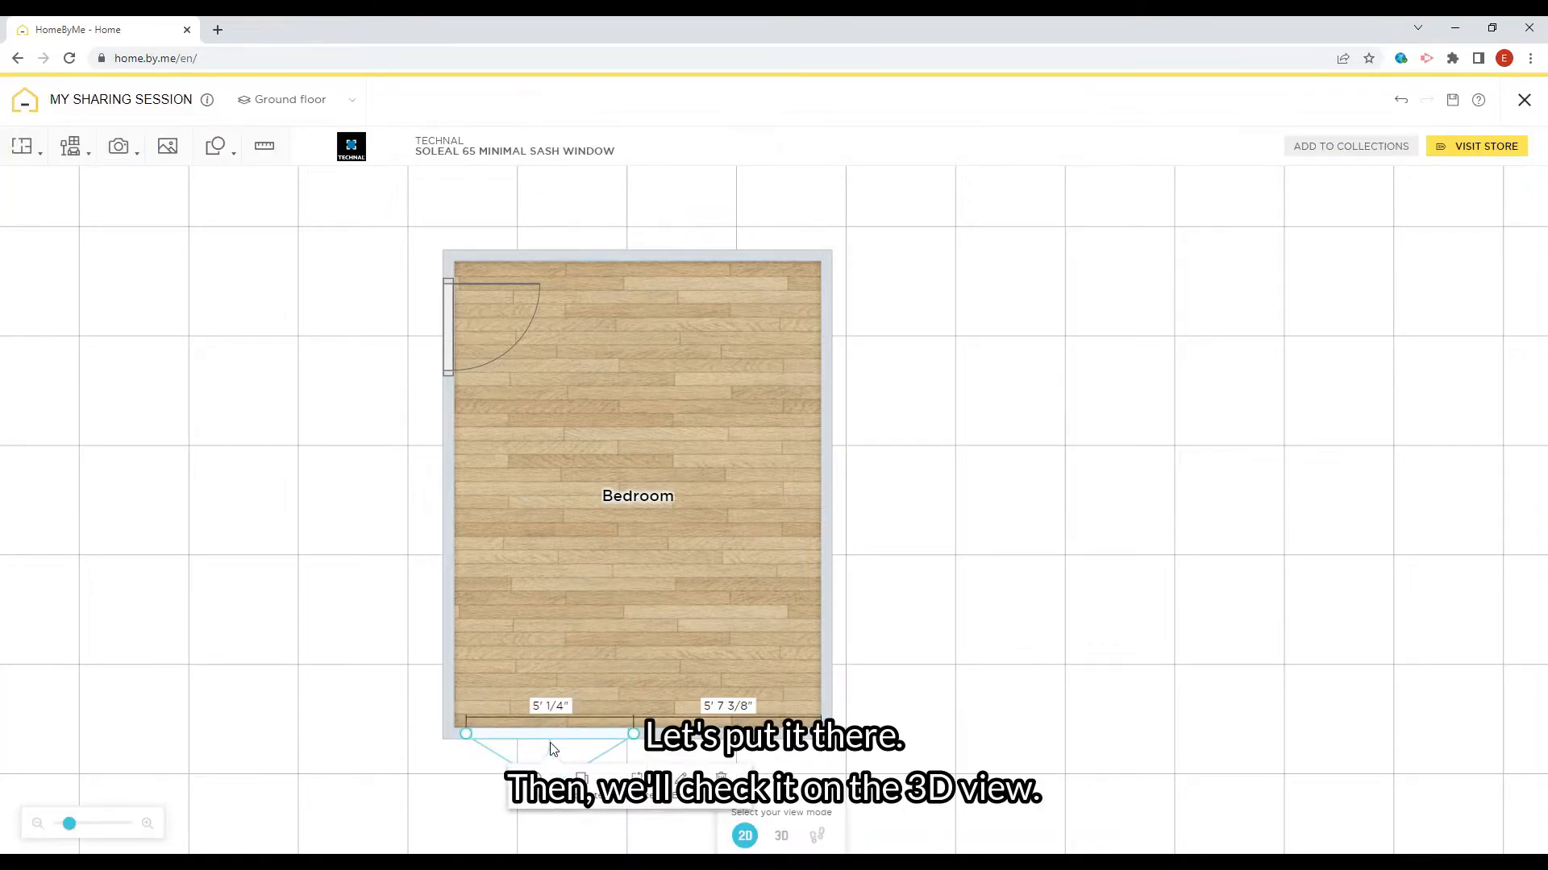
Switch to the 3D view and inspect the bedroom with its door and window from different angles.
{"action": "left_click", "coordinate": [783, 836]}
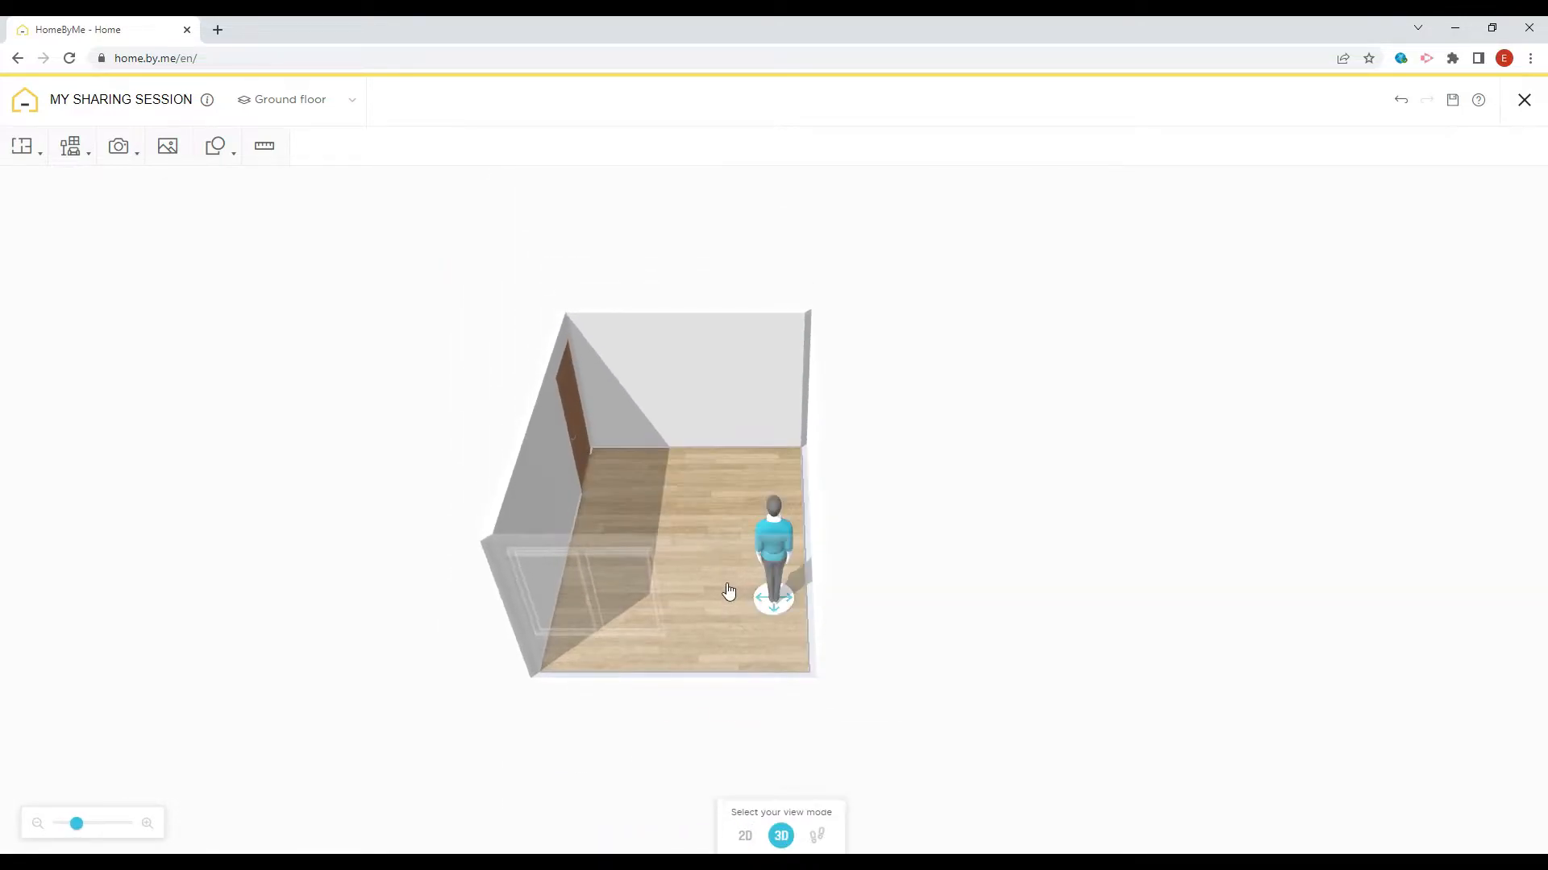
{"action": "mouse_move", "coordinate": [886, 666]}
{"action": "left_mouse_down"}
{"action": "mouse_move", "coordinate": [727, 591]}
{"action": "mouse_move", "coordinate": [664, 608]}
{"action": "mouse_move", "coordinate": [669, 663]}
{"action": "mouse_move", "coordinate": [739, 702]}
{"action": "mouse_move", "coordinate": [935, 650]}
{"action": "mouse_move", "coordinate": [883, 694]}
{"action": "left_mouse_up"}
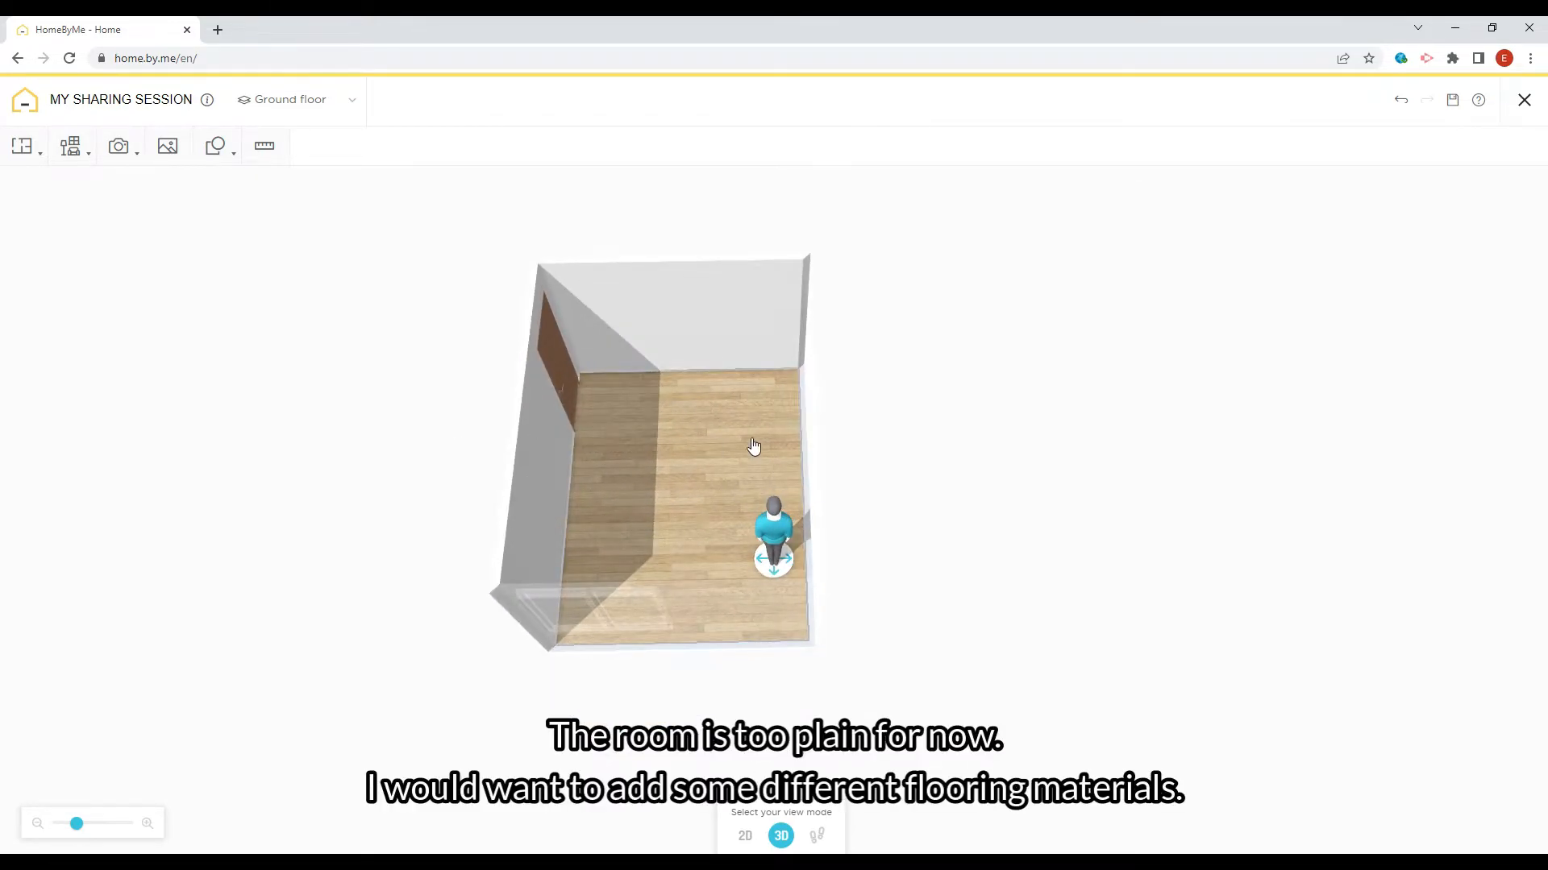
{"action": "left_click_drag", "start_coordinate": [933, 563], "coordinate": [729, 515]}
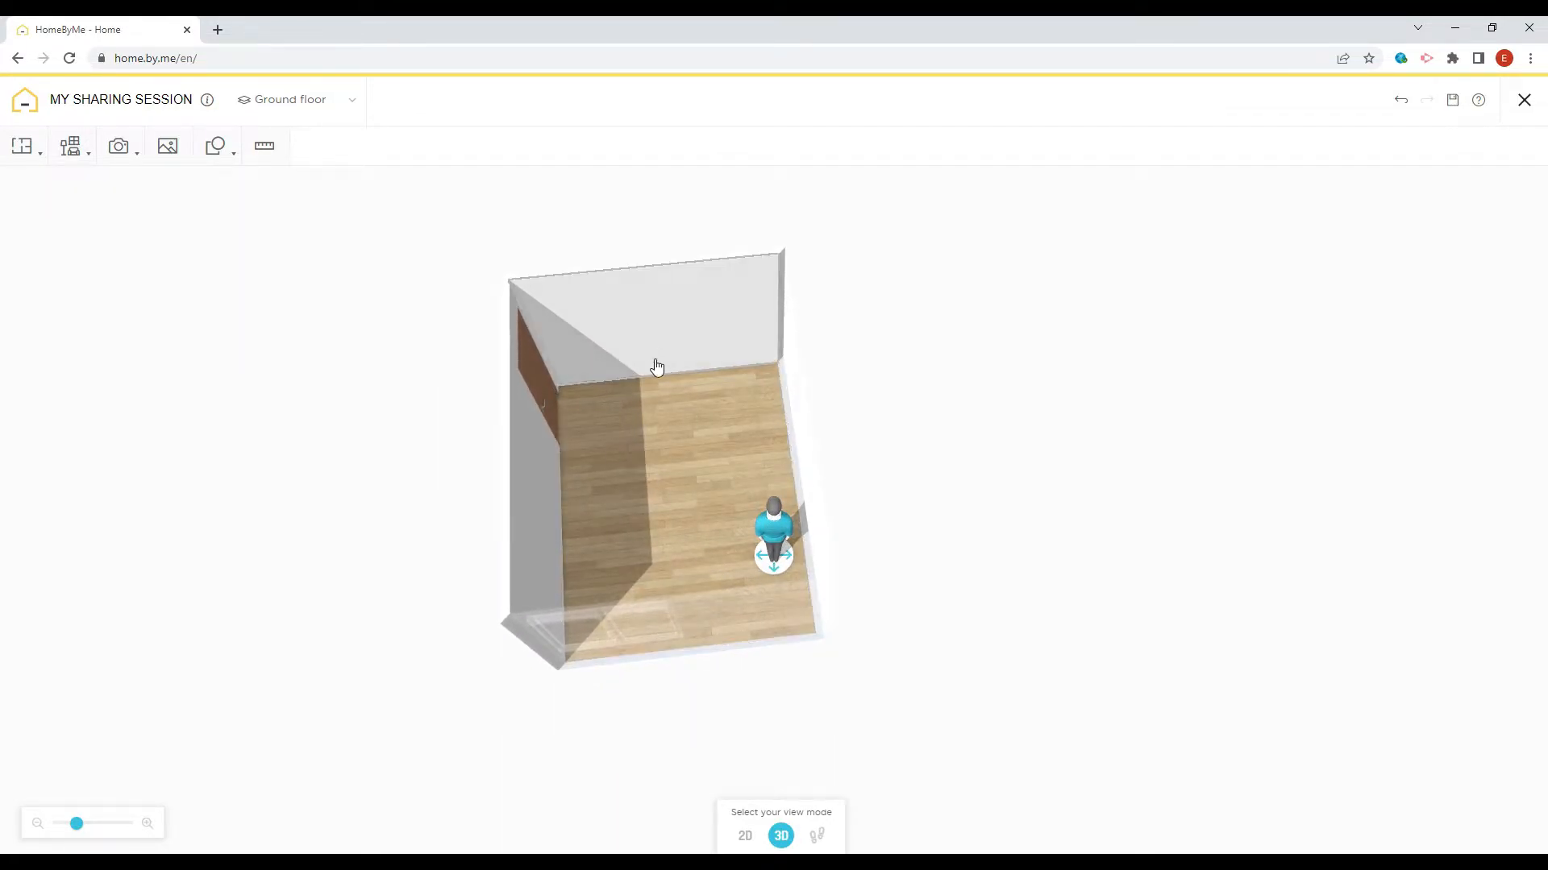
Replace the bedroom's flooring with a warm reddish-brown wood plank material.
{"action": "left_click", "coordinate": [671, 448]}
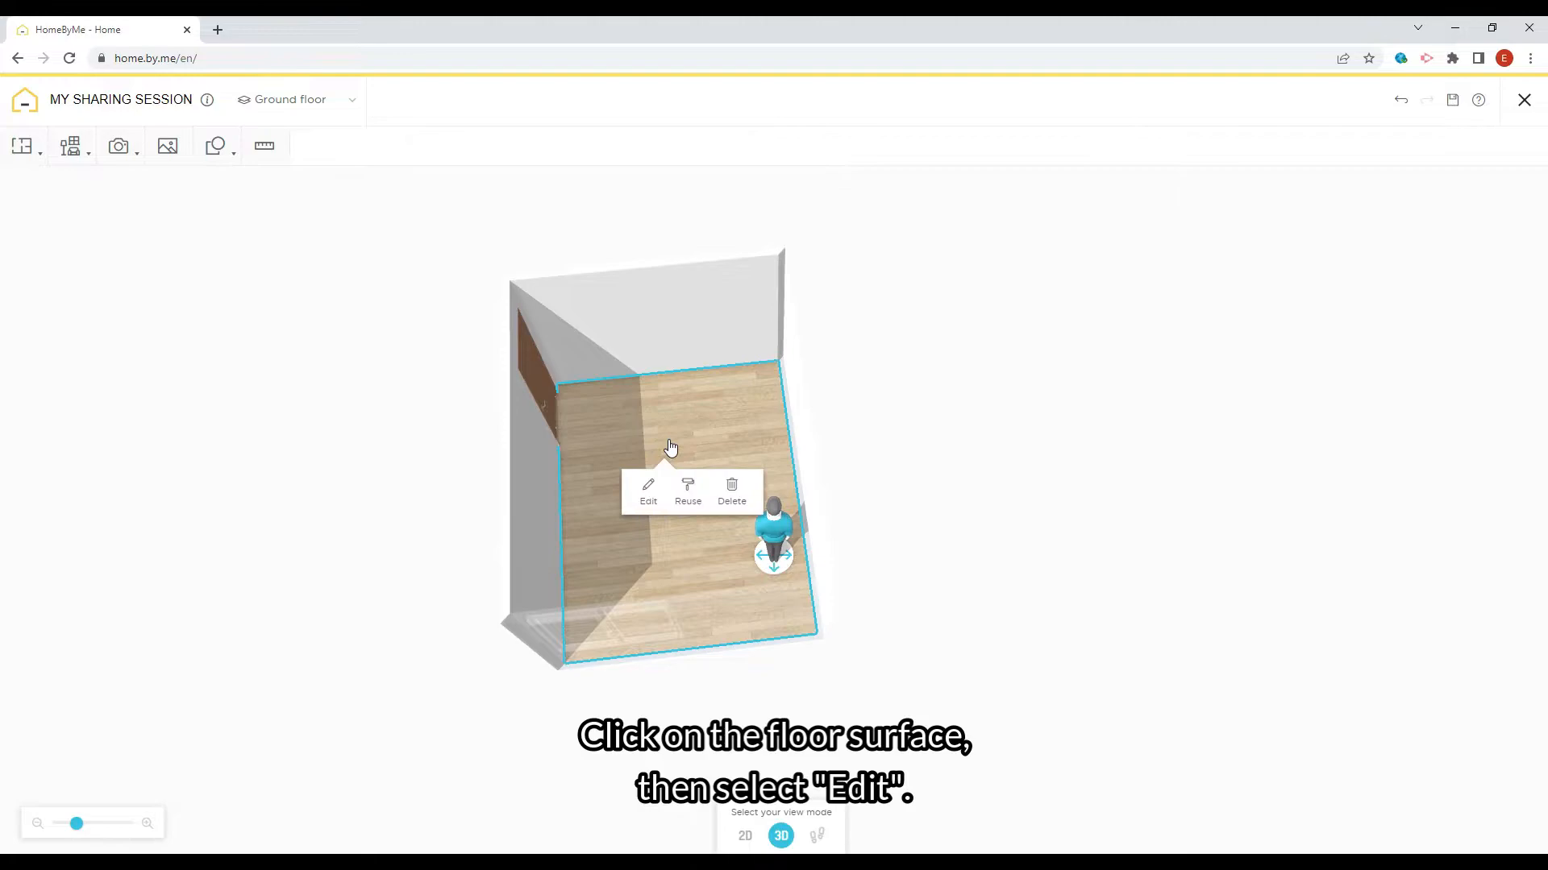
{"action": "left_click", "coordinate": [650, 493]}
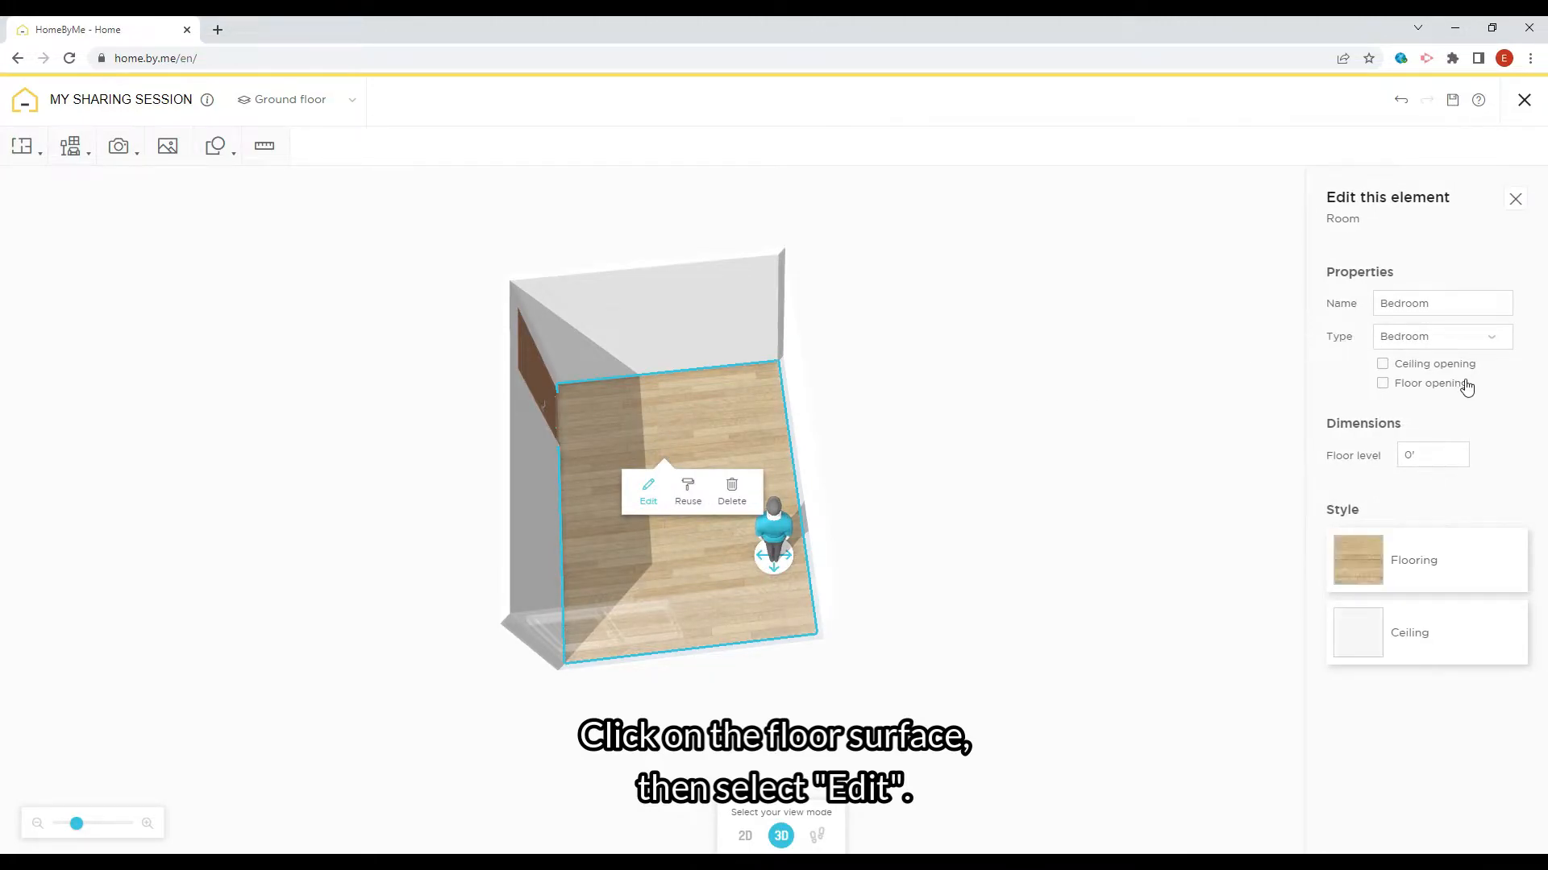
{"action": "left_click", "coordinate": [1362, 566]}
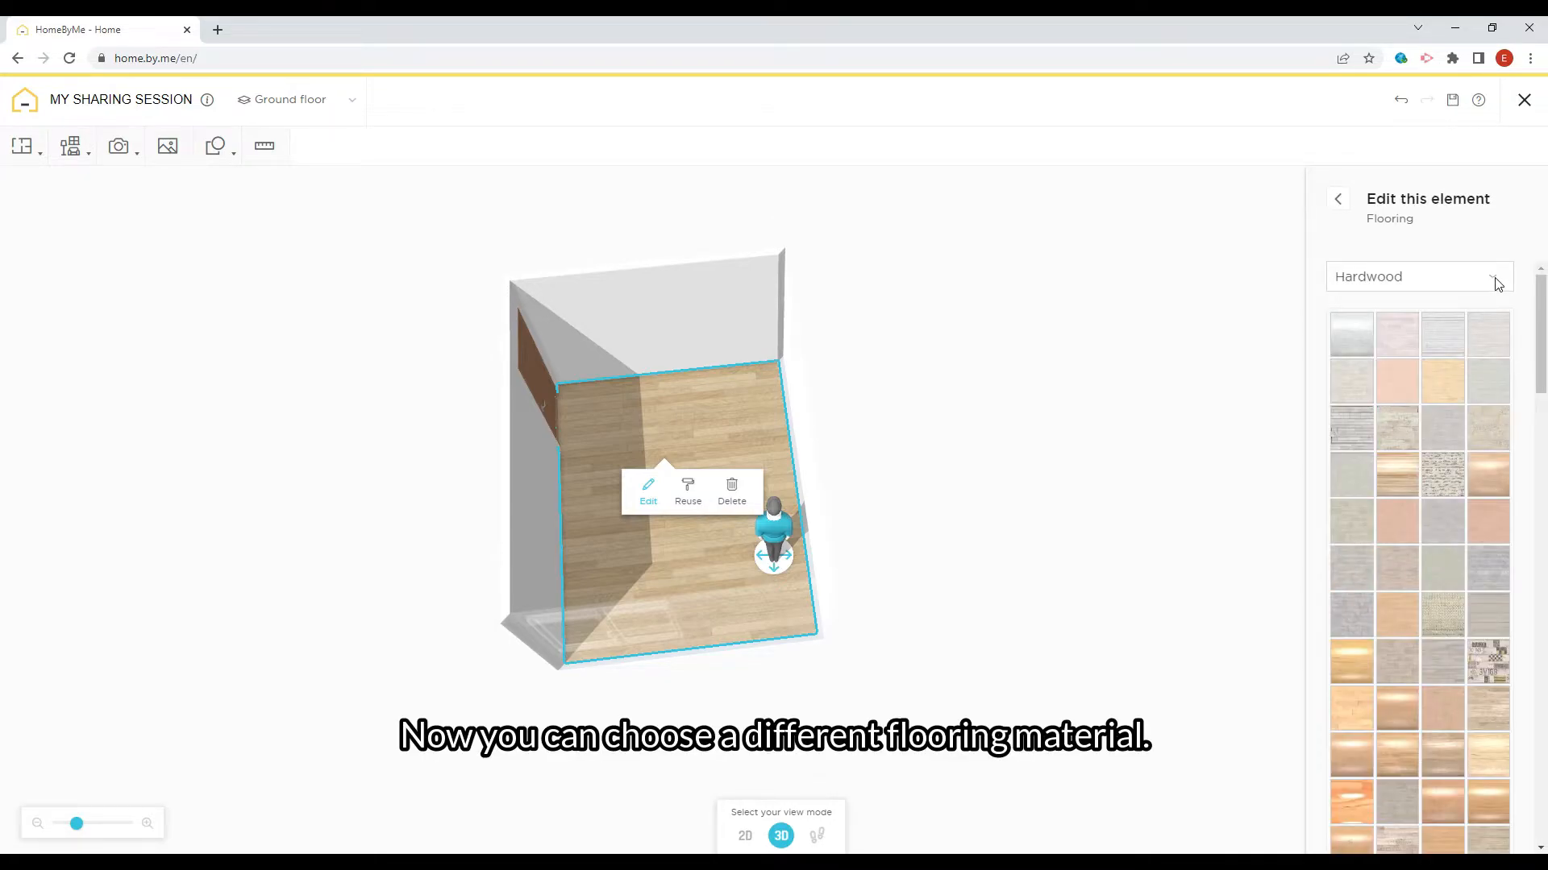
{"action": "left_click_drag", "start_coordinate": [1541, 331], "coordinate": [1536, 511]}
{"action": "left_click", "coordinate": [1450, 379]}
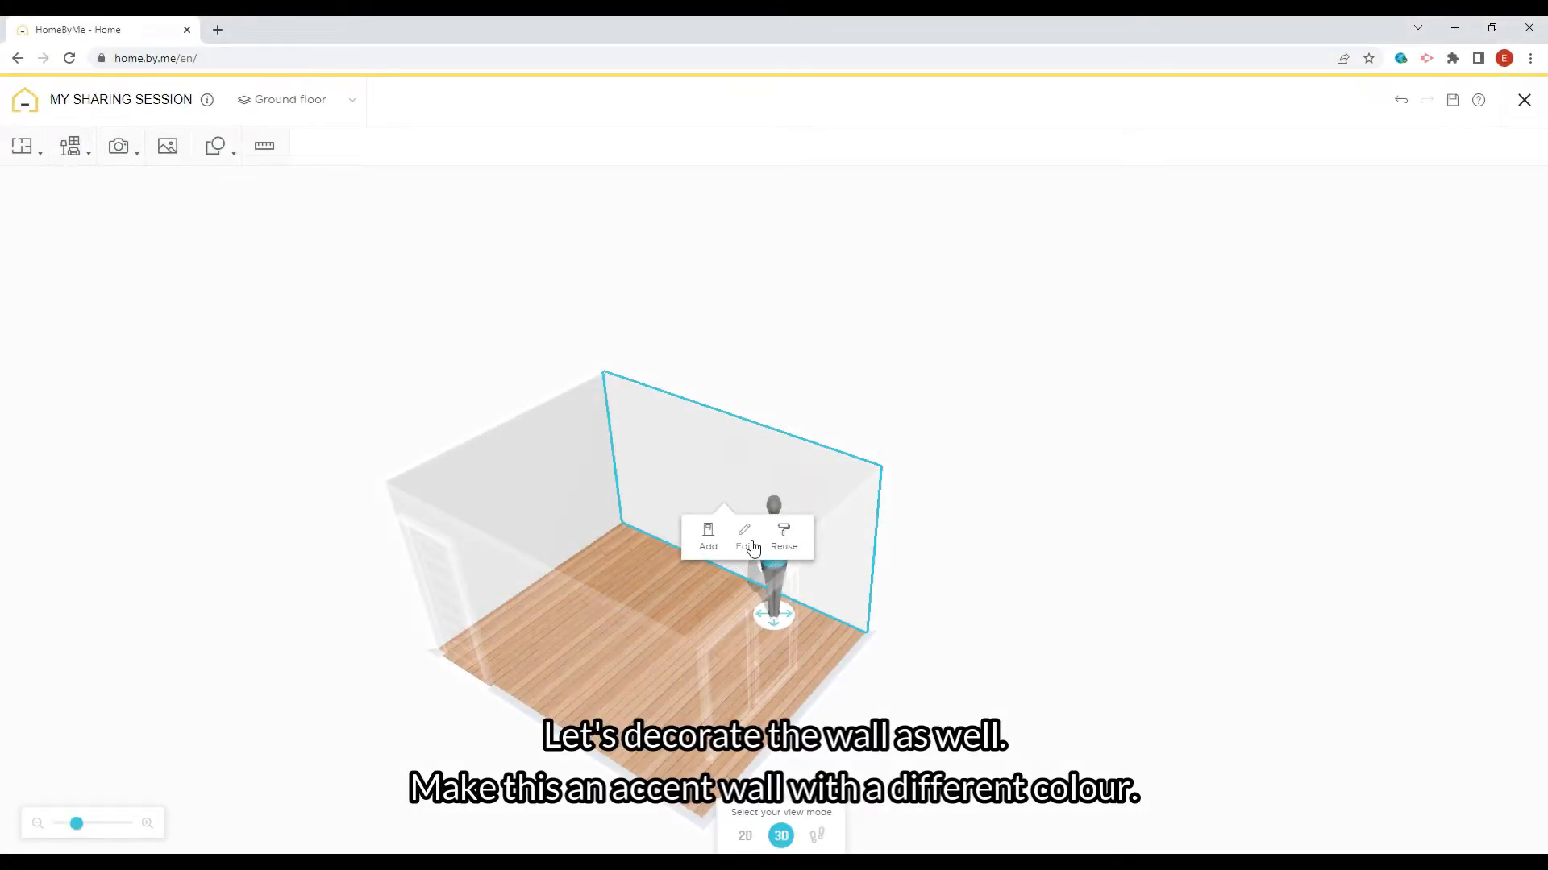
Cover the long wall opposite the door with the Cole & Son Parterre 99/2007 wallpaper.
{"action": "left_click", "coordinate": [745, 538]}
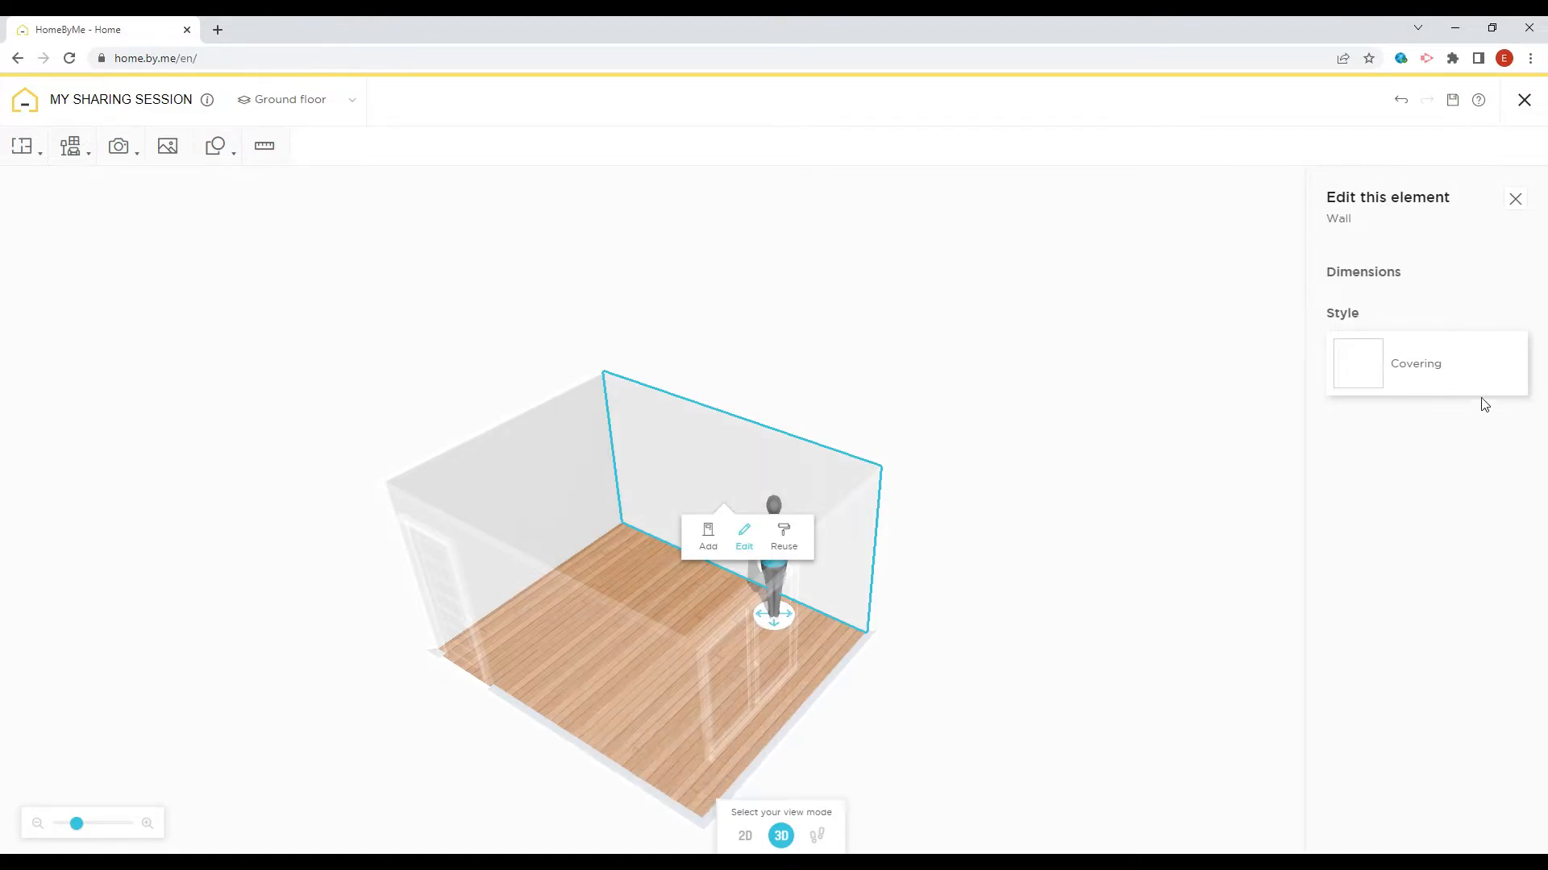
{"action": "left_click", "coordinate": [1372, 373]}
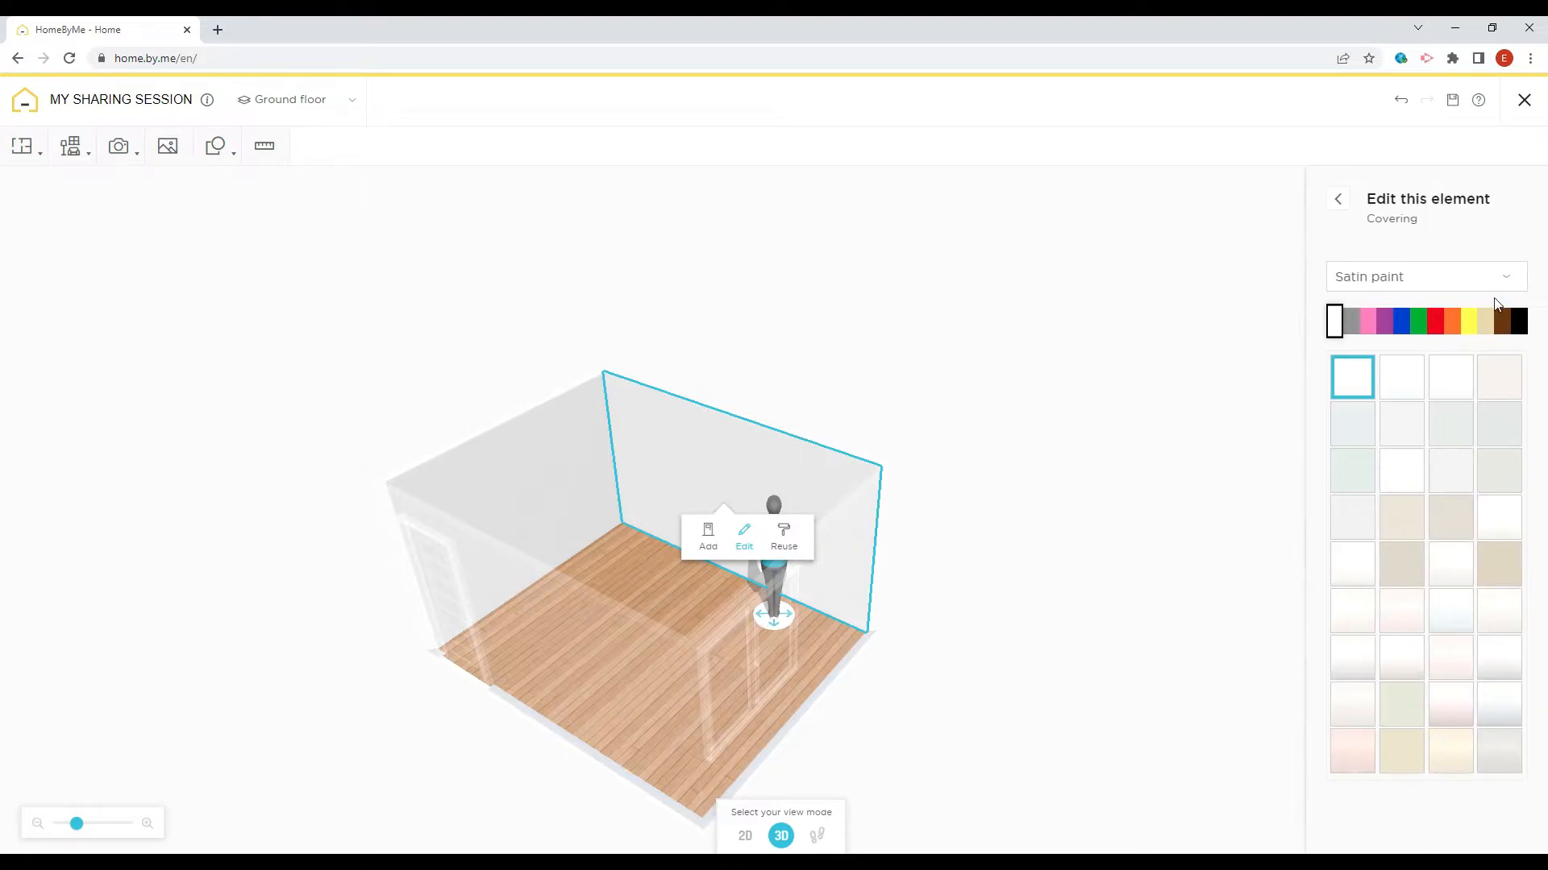
{"action": "left_click", "coordinate": [1432, 340]}
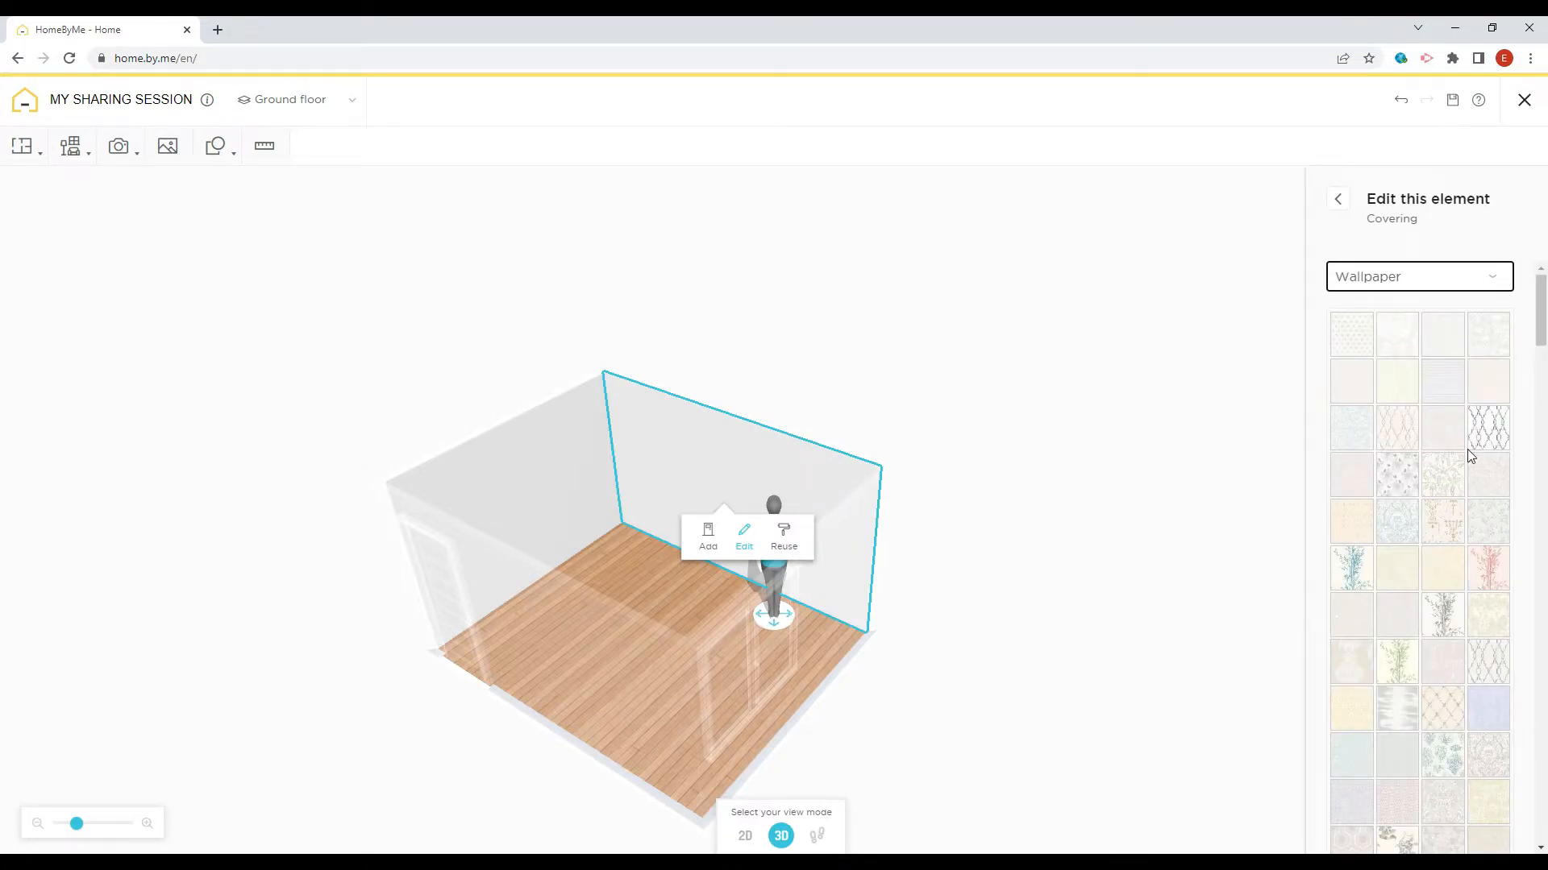
{"action": "left_click", "coordinate": [1488, 429]}
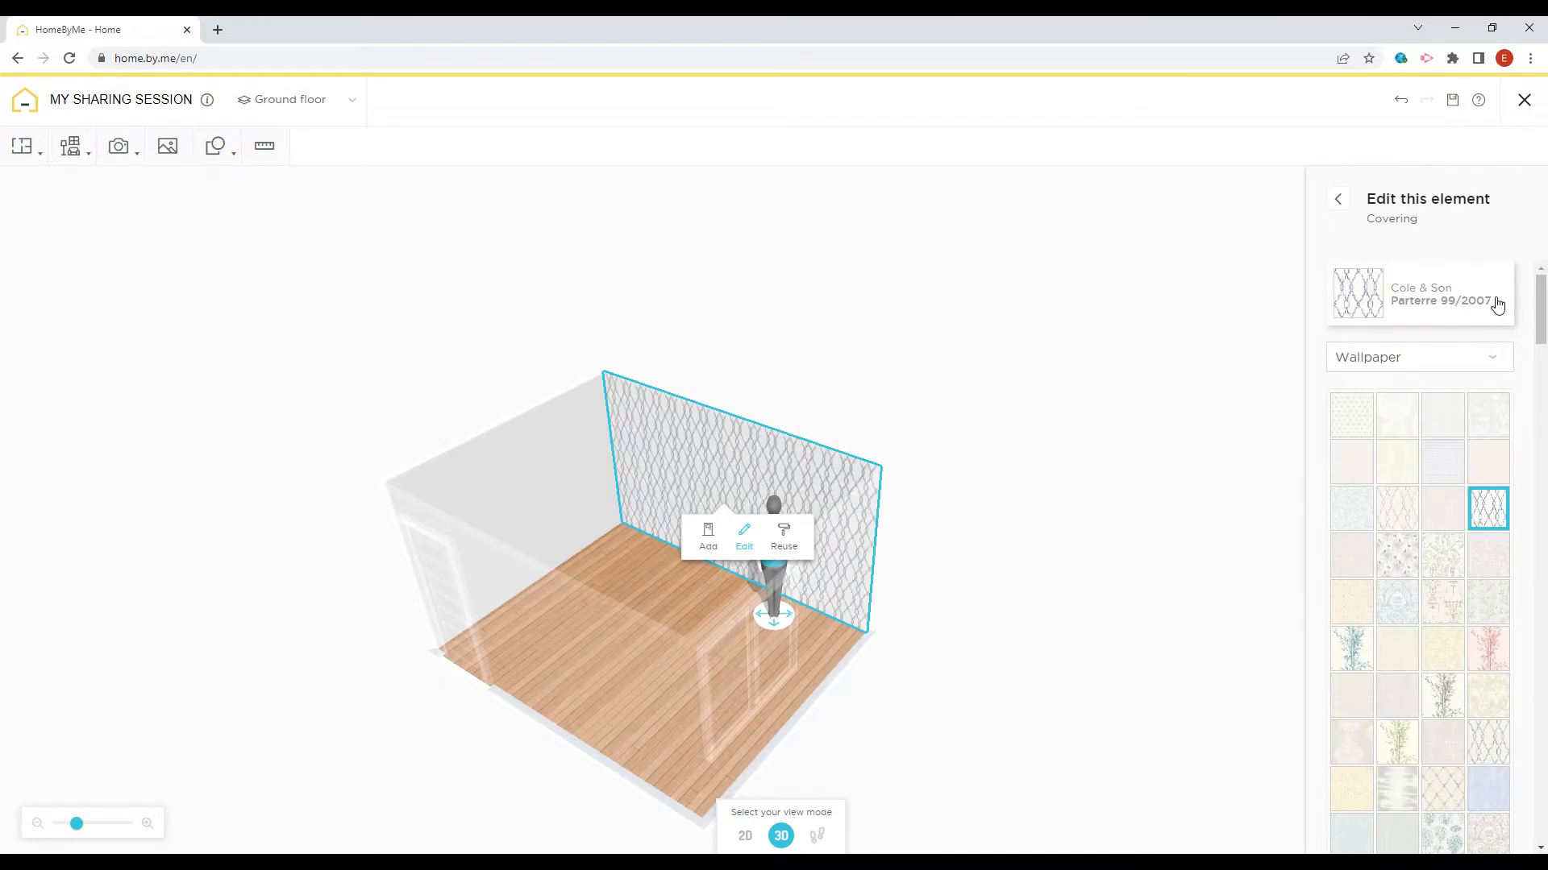
Paint the long wall opposite the door with a dark grey-blue Matt paint from the blue shades.
{"action": "left_click", "coordinate": [1435, 386]}
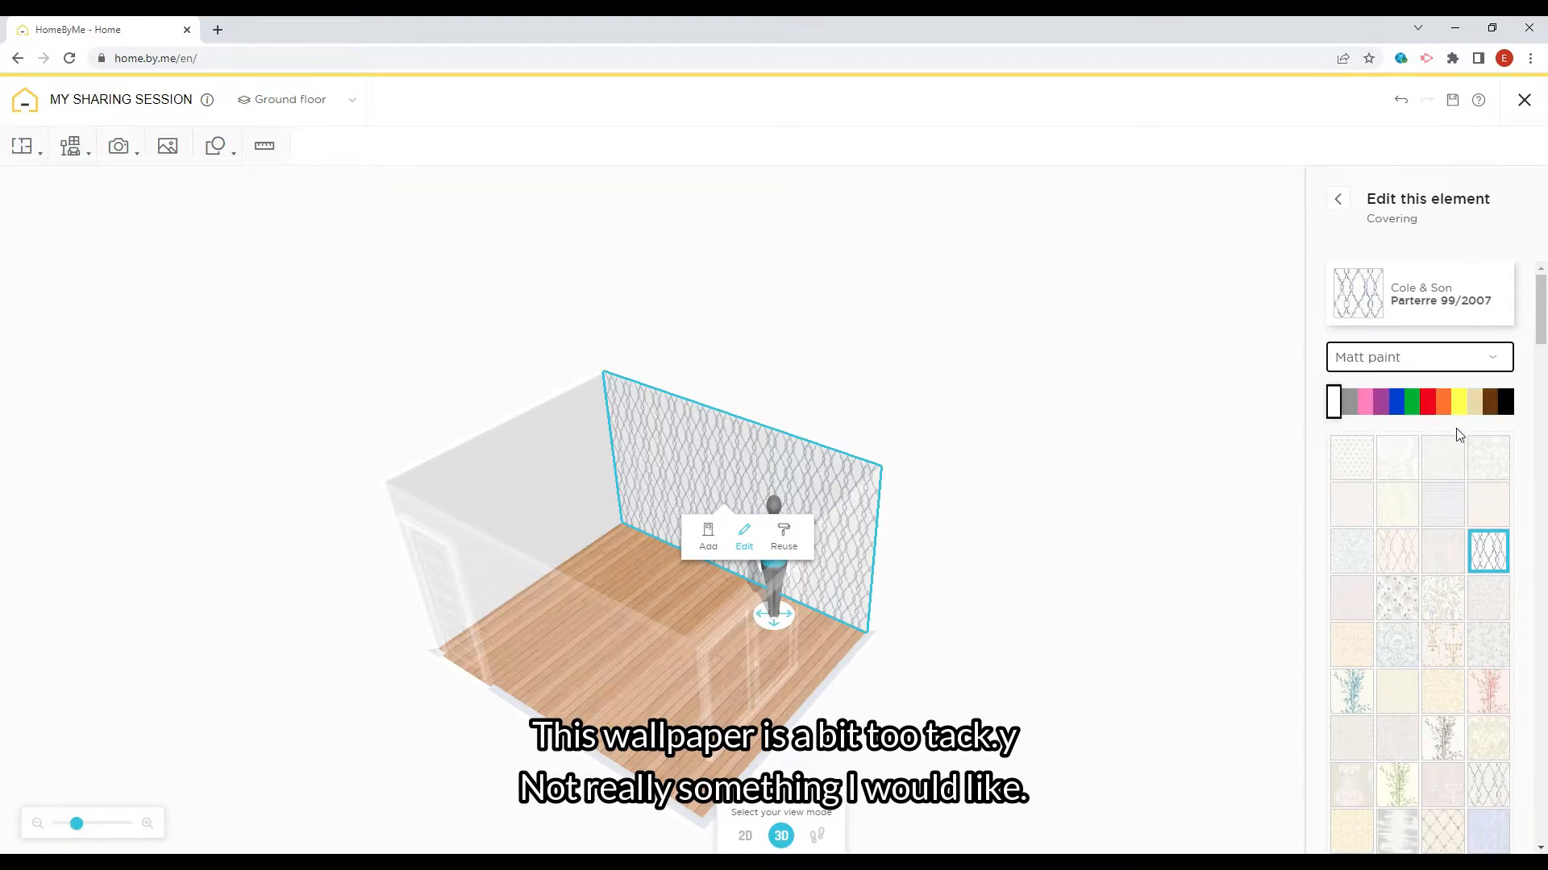
{"action": "left_click", "coordinate": [1406, 408]}
{"action": "scroll", "coordinate": [1447, 524], "scroll_direction": "down", "scroll_amount": 3}
{"action": "left_click", "coordinate": [1400, 452]}
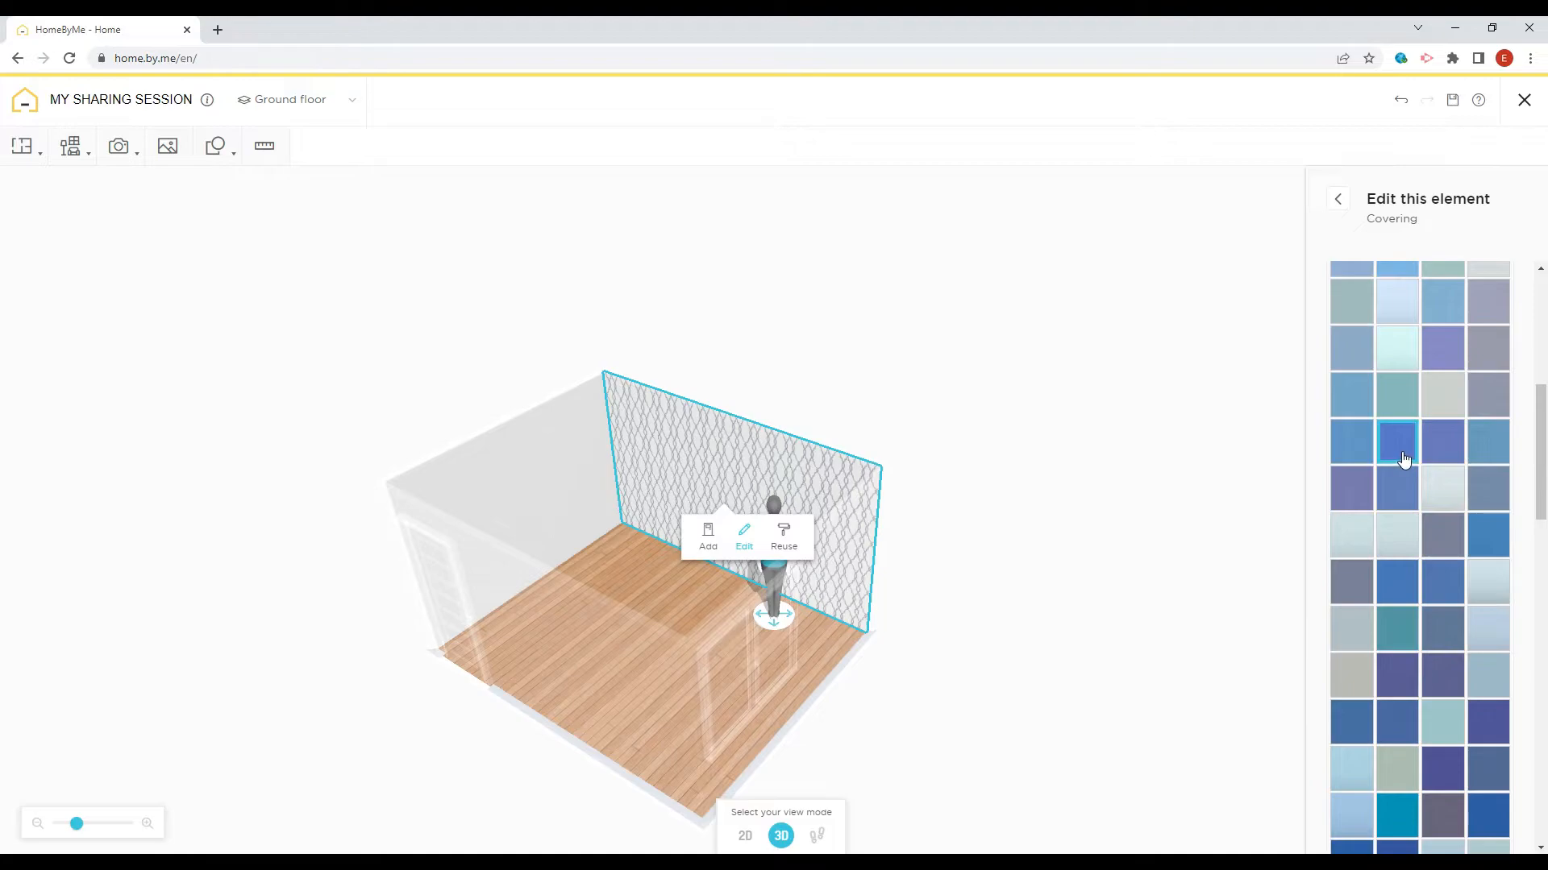
{"action": "left_click", "coordinate": [1360, 575]}
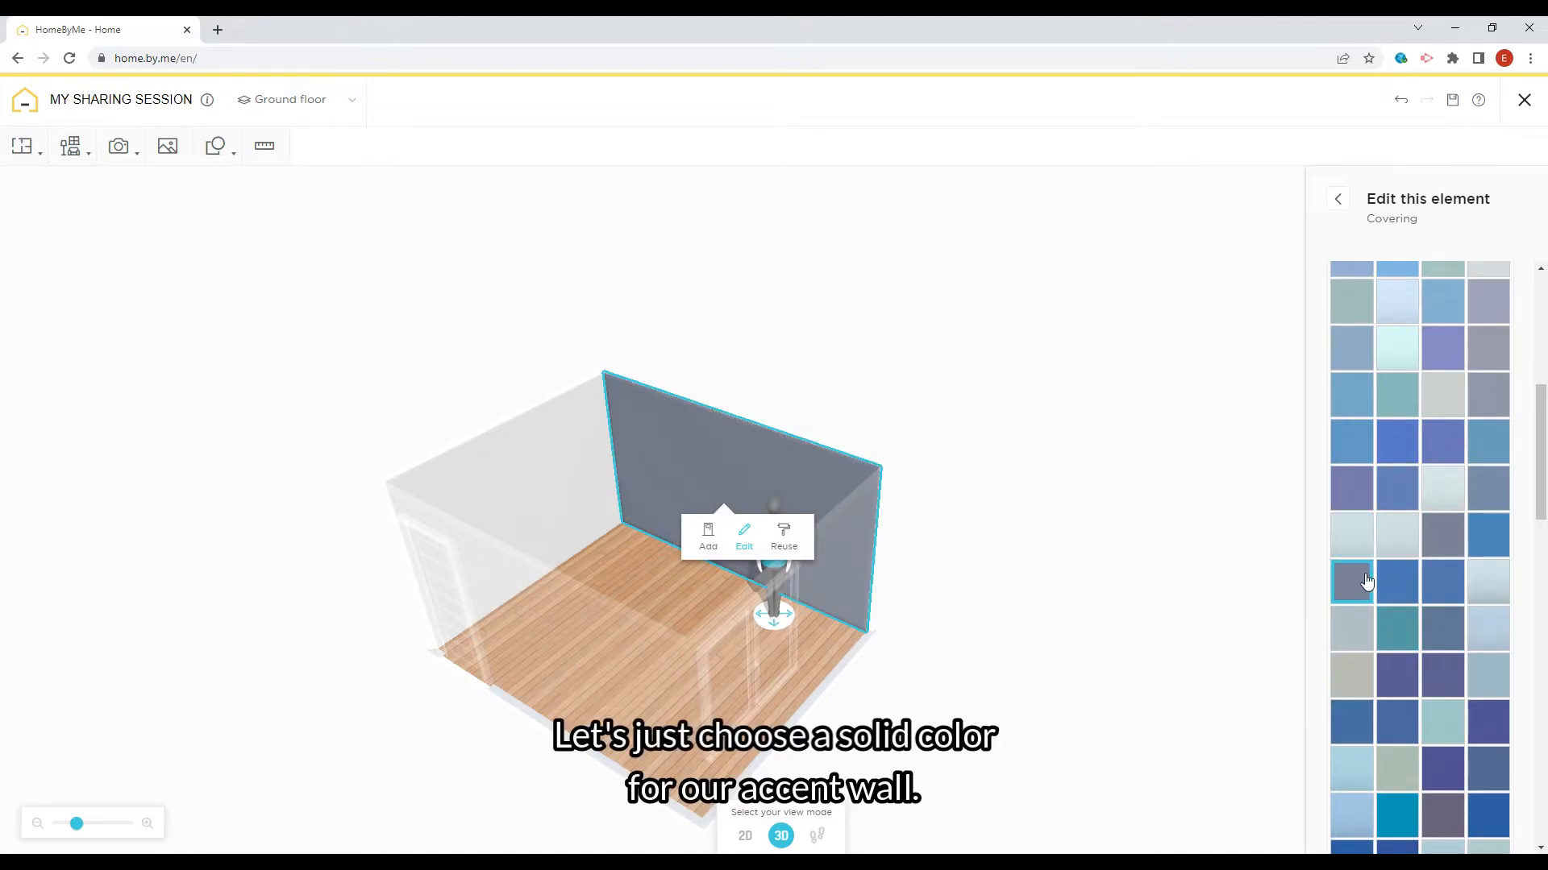
{"action": "left_click", "coordinate": [1022, 620]}
Add the Restoration Hardware Marisol Seagrass Panel Bed from the bedroom furniture catalogue to the middle of the bedroom.
{"action": "left_click_drag", "start_coordinate": [995, 632], "coordinate": [878, 706]}
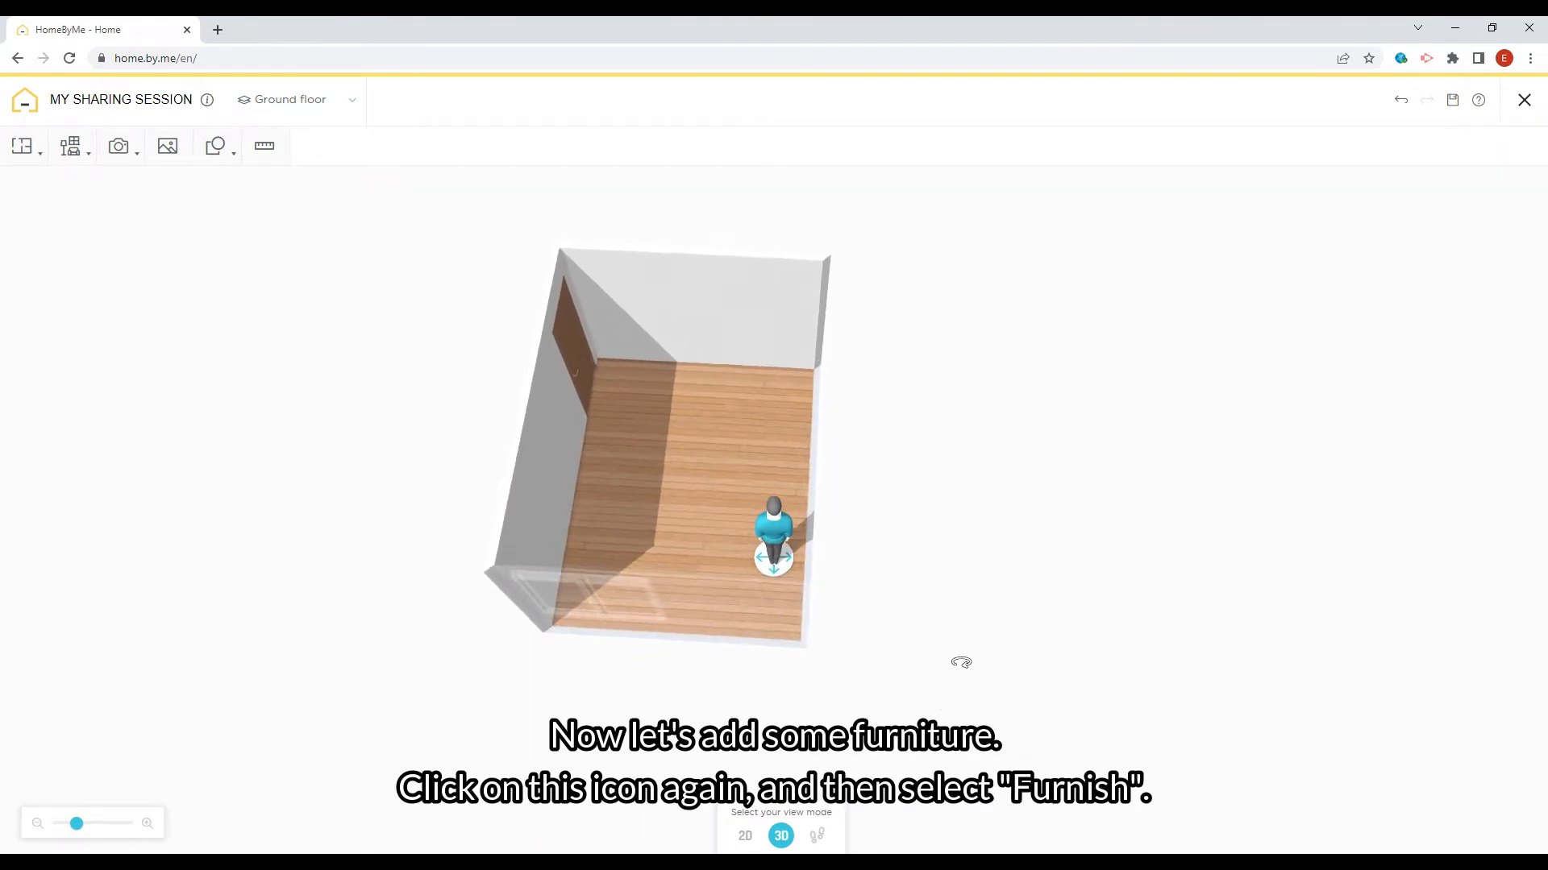
{"action": "left_click", "coordinate": [72, 149]}
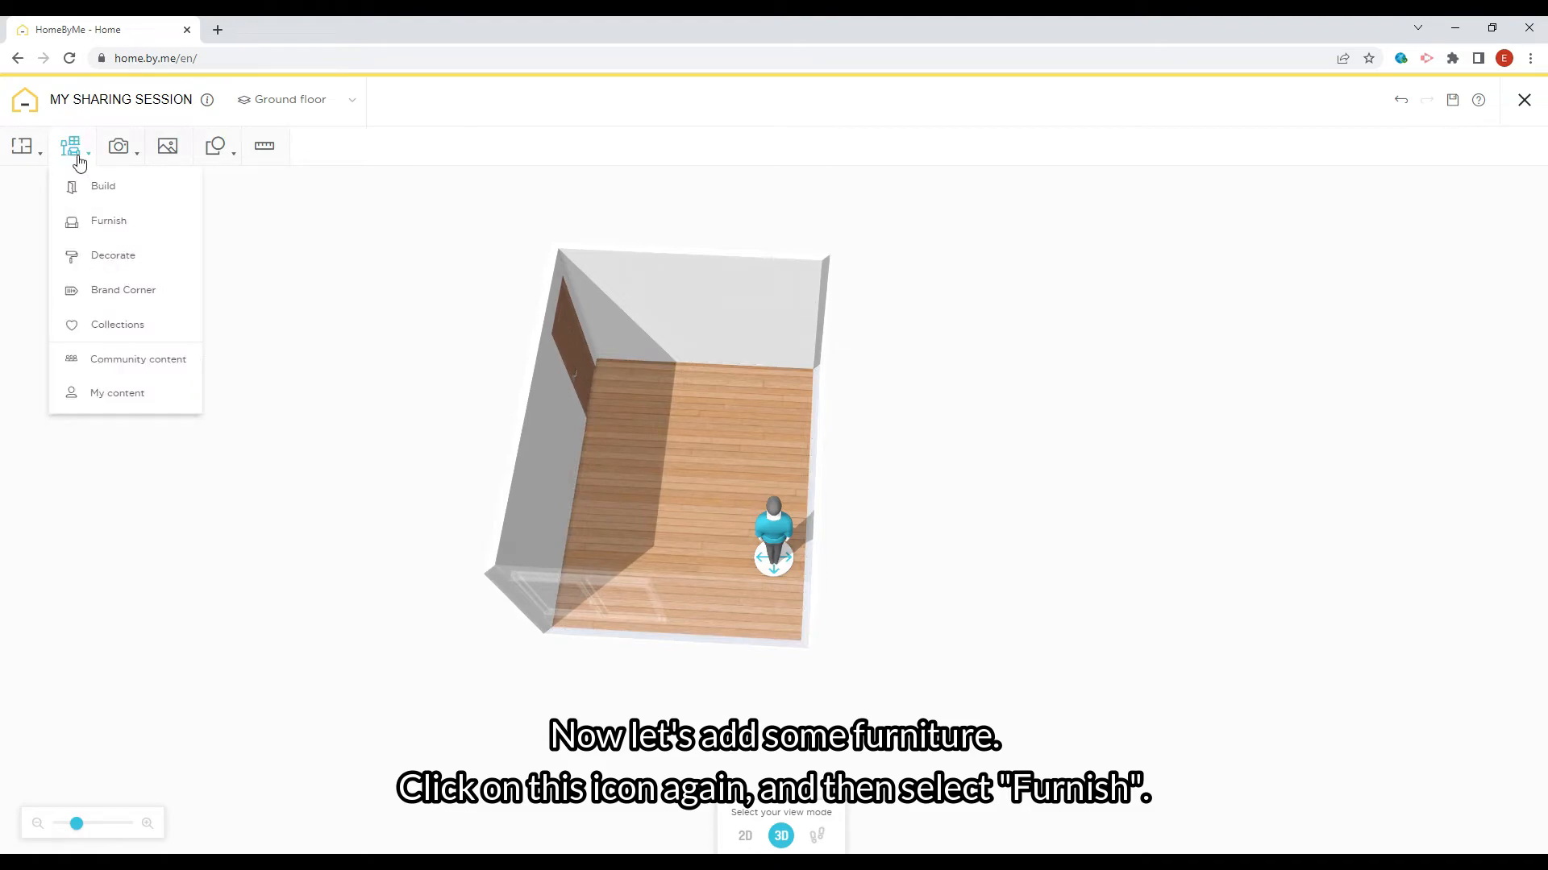
{"action": "left_click", "coordinate": [105, 224]}
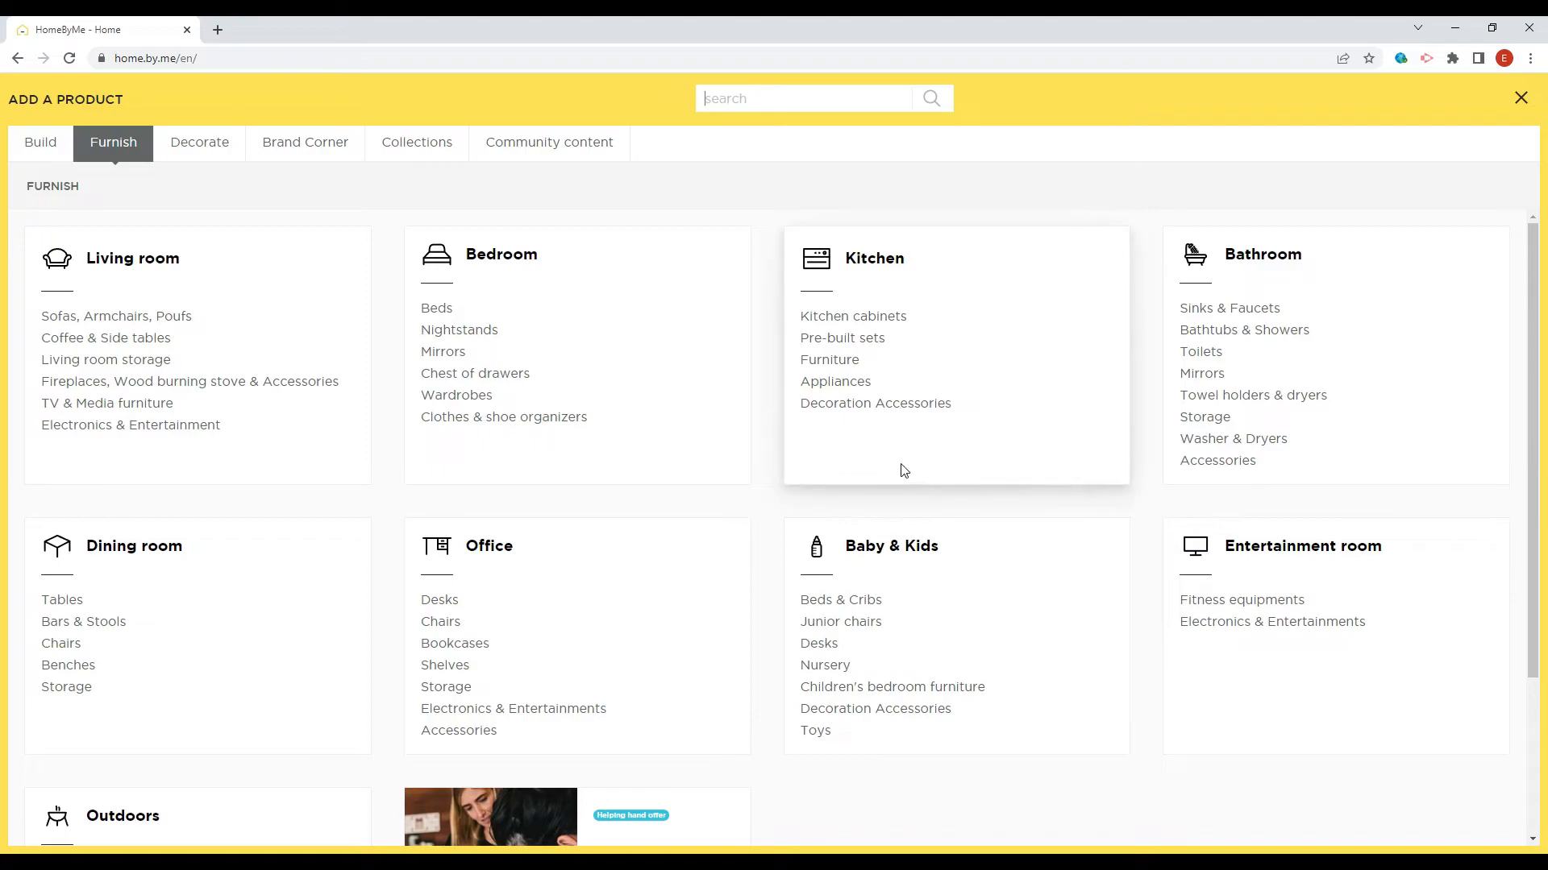
{"action": "left_click", "coordinate": [438, 309]}
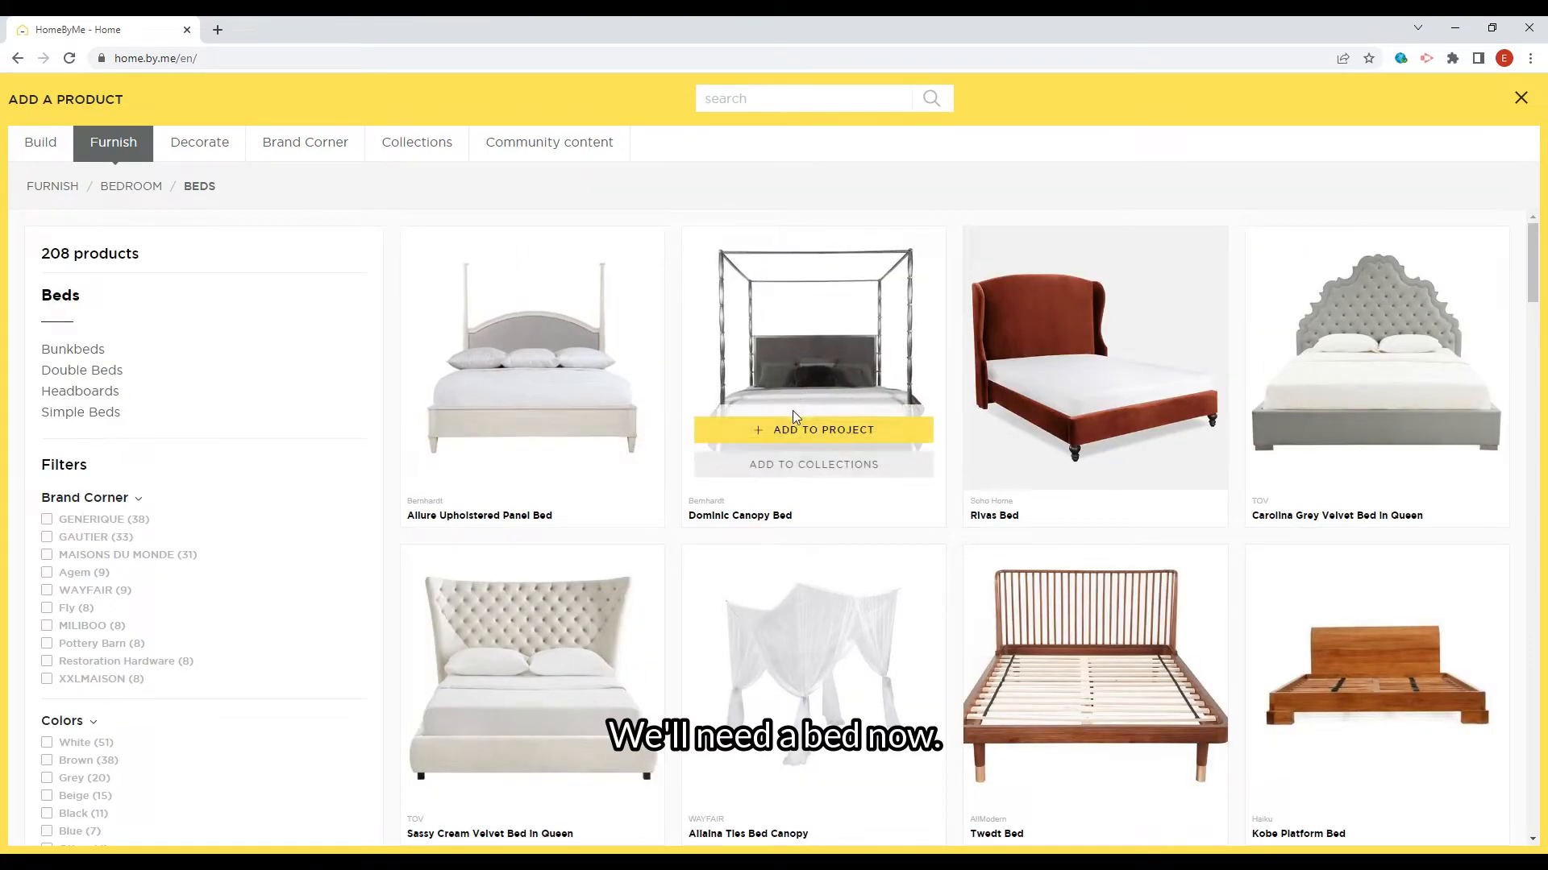
{"action": "scroll", "coordinate": [790, 412], "scroll_direction": "down", "scroll_amount": 2}
{"action": "scroll", "coordinate": [791, 420], "scroll_direction": "down", "scroll_amount": 7}
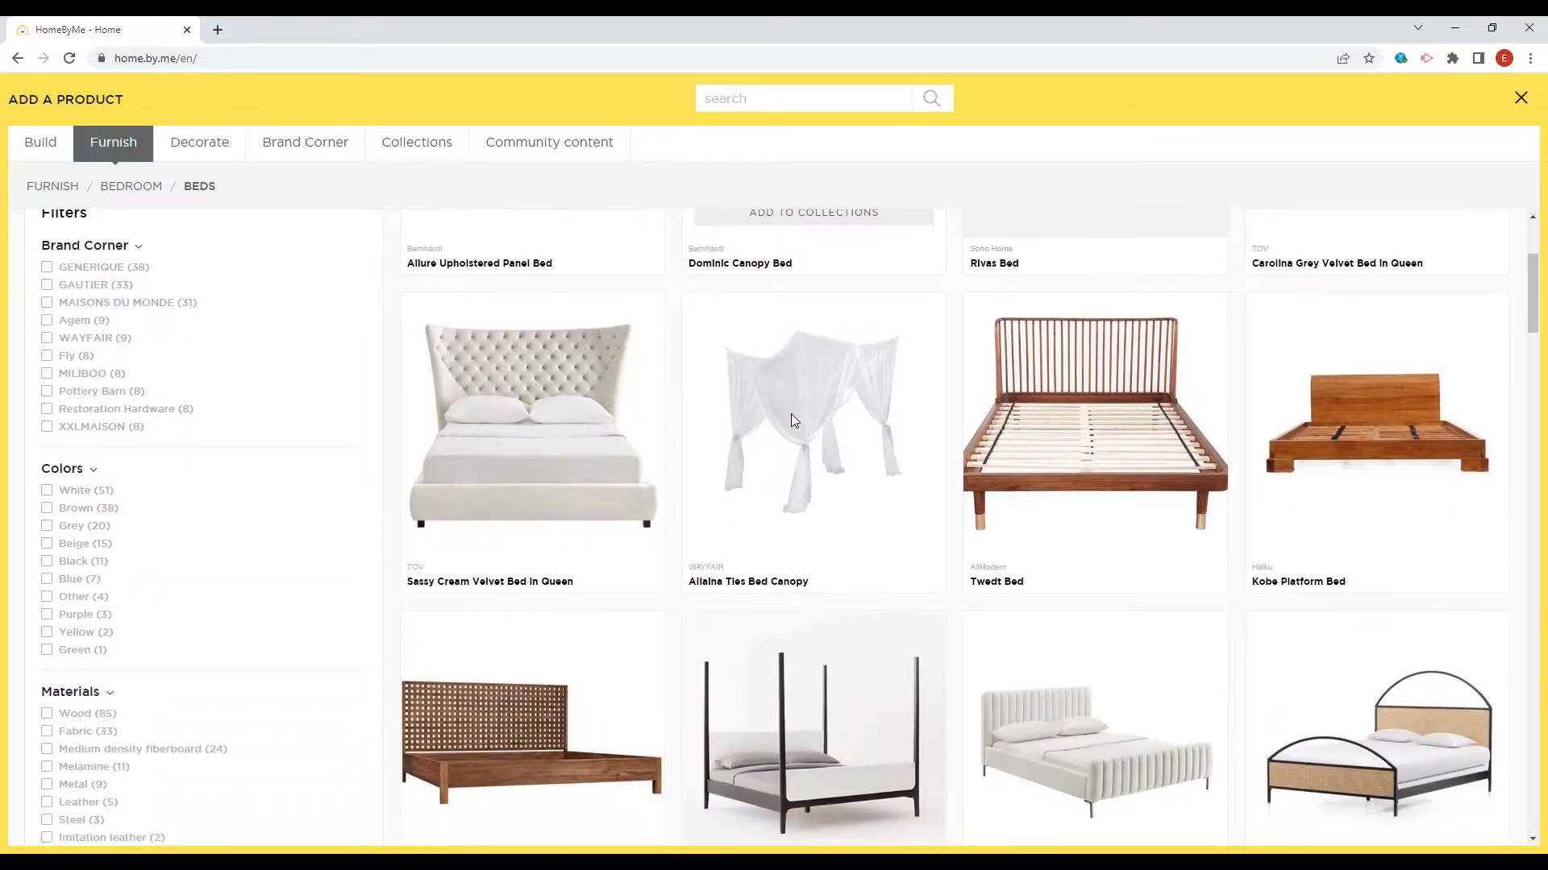
{"action": "scroll", "coordinate": [789, 425], "scroll_direction": "down", "scroll_amount": 5}
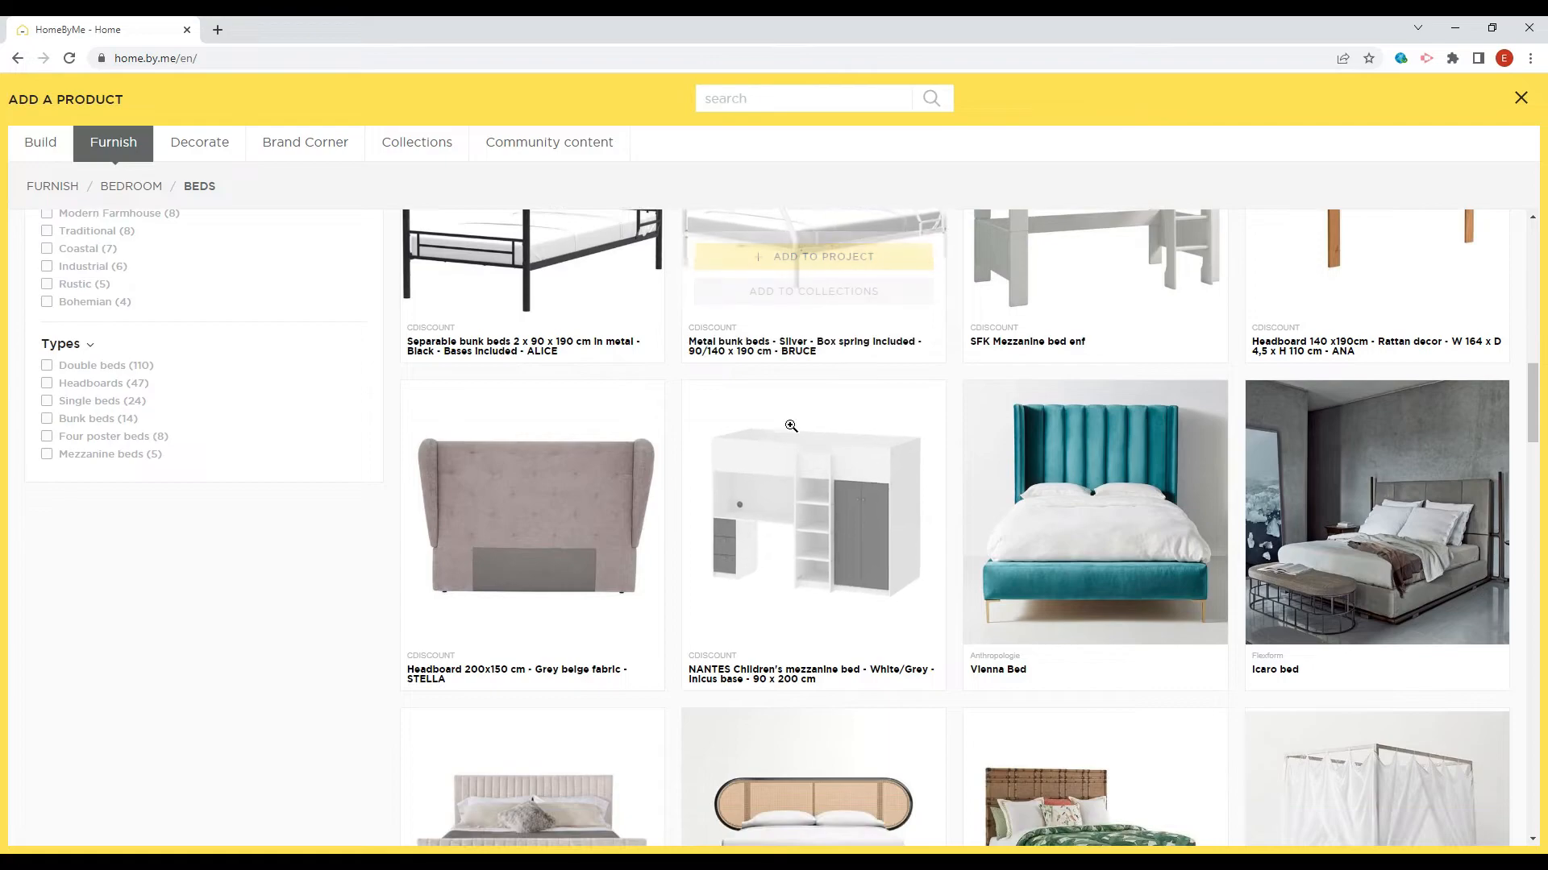
{"action": "scroll", "coordinate": [789, 426], "scroll_direction": "down", "scroll_amount": 5}
{"action": "scroll", "coordinate": [791, 426], "scroll_direction": "down", "scroll_amount": 3}
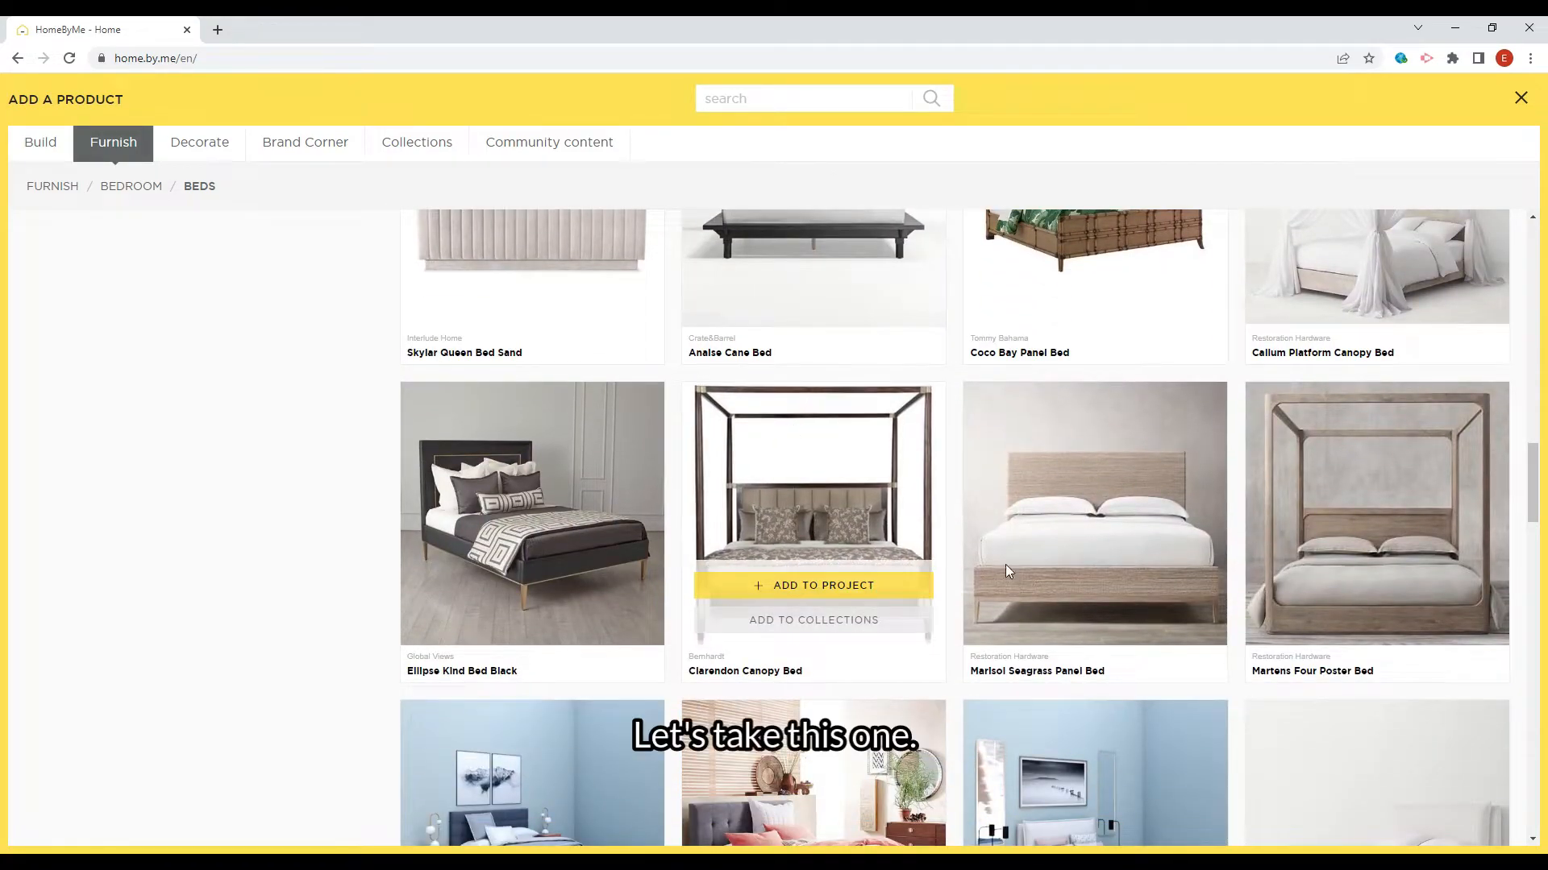
{"action": "left_click", "coordinate": [1038, 586]}
{"action": "left_click", "coordinate": [714, 471]}
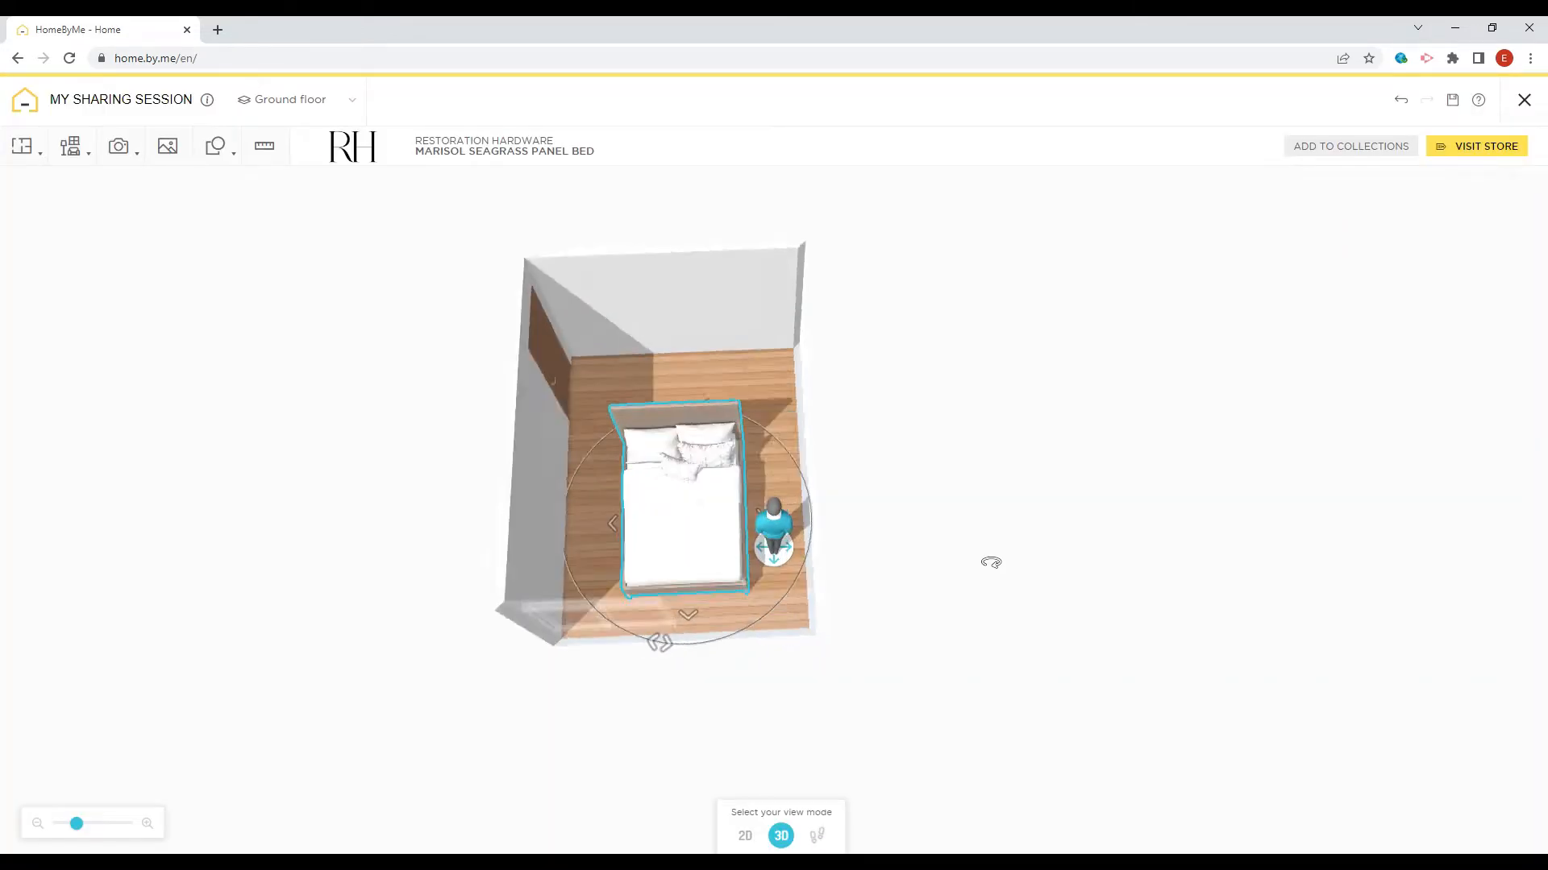
Rotate the bed so its headboard faces the window wall and move it into the corner beside the accent wall.
{"action": "left_click_drag", "start_coordinate": [700, 379], "coordinate": [805, 524]}
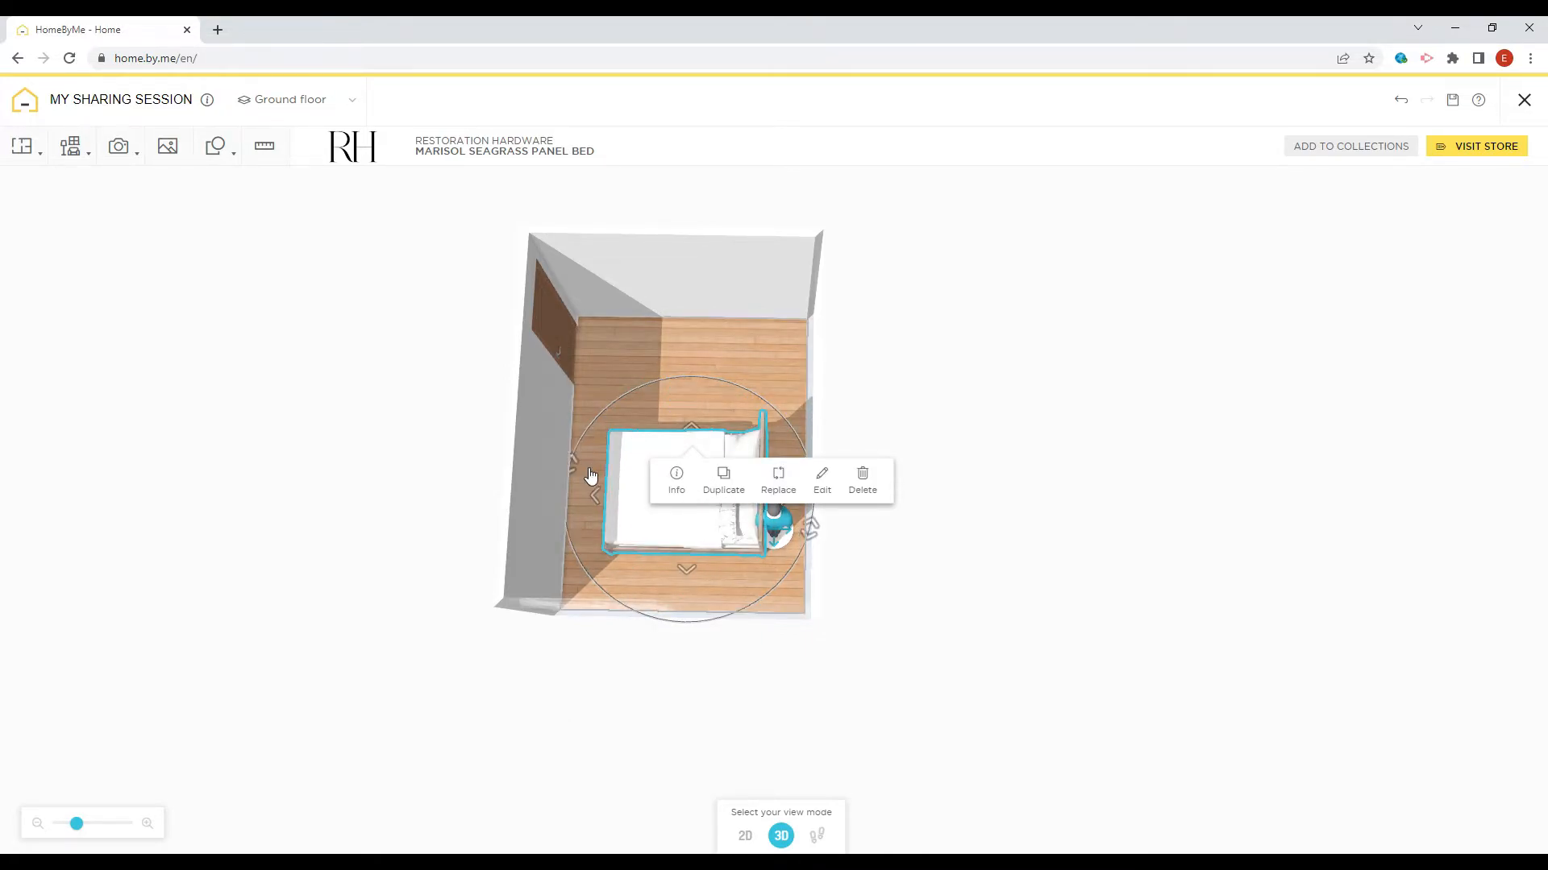
{"action": "left_click_drag", "start_coordinate": [587, 461], "coordinate": [736, 385]}
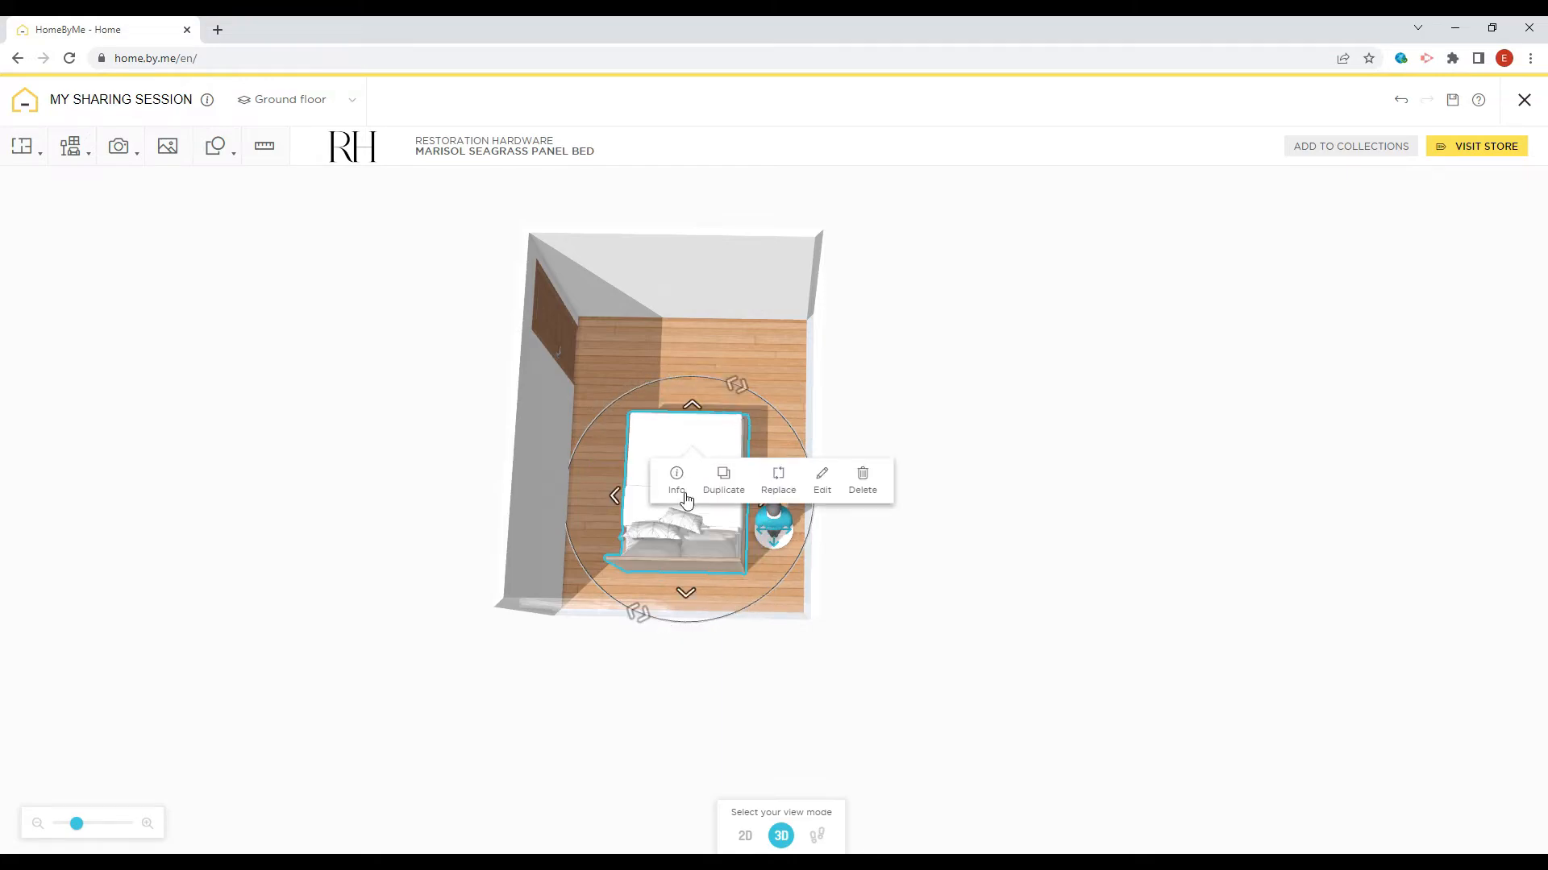
{"action": "left_click_drag", "start_coordinate": [691, 443], "coordinate": [747, 488]}
{"action": "left_click_drag", "start_coordinate": [878, 660], "coordinate": [1003, 622]}
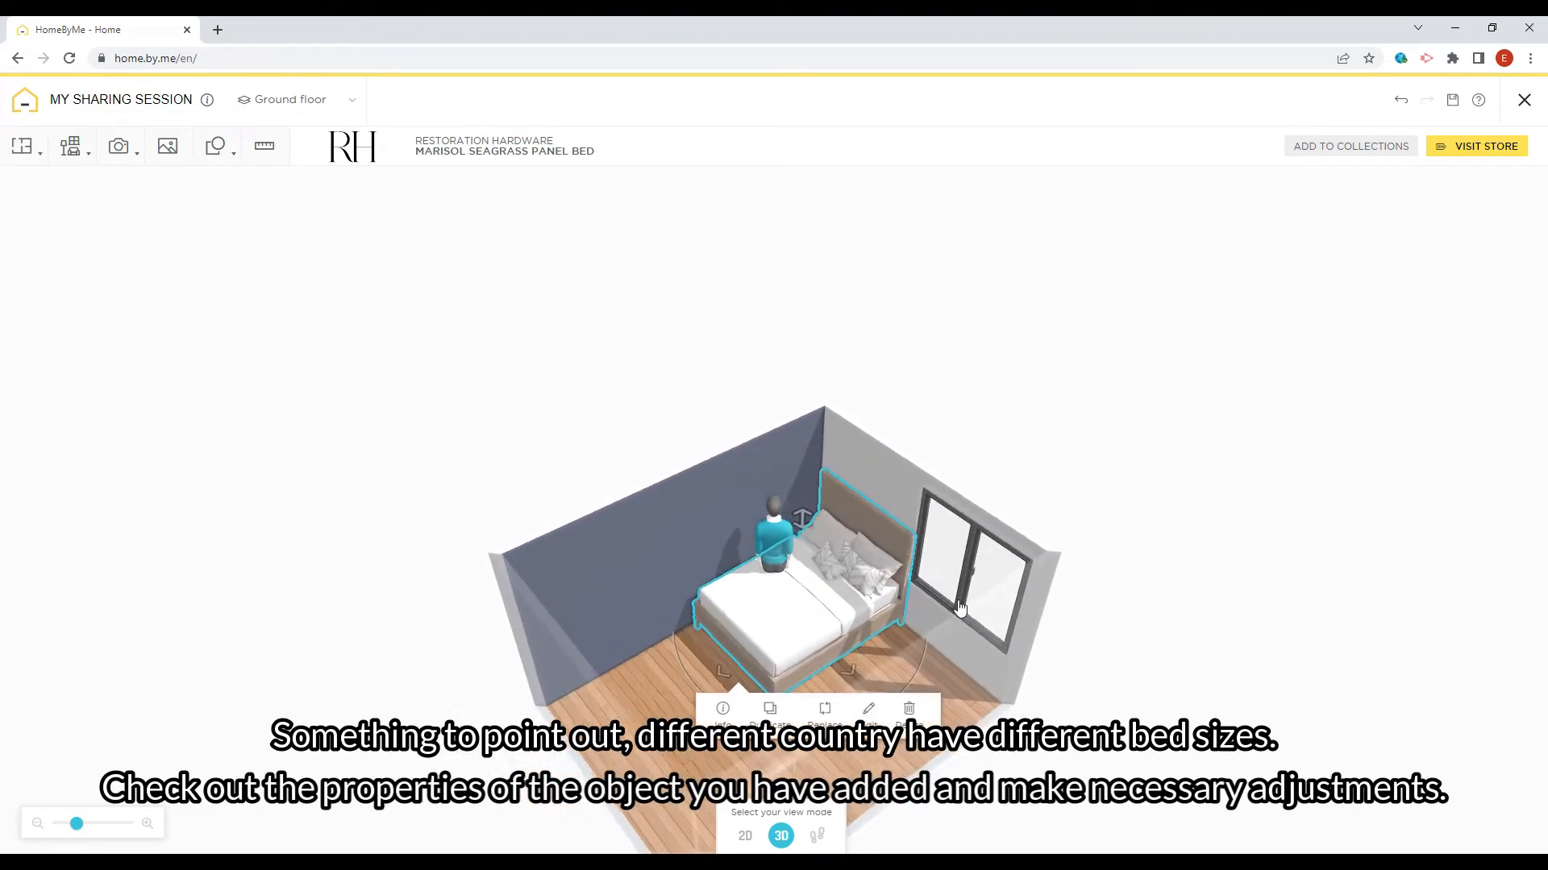
Examine the bed's editable properties, including mattress thickness, pillow size, blanket position and bedding styles.
{"action": "left_click", "coordinate": [873, 714]}
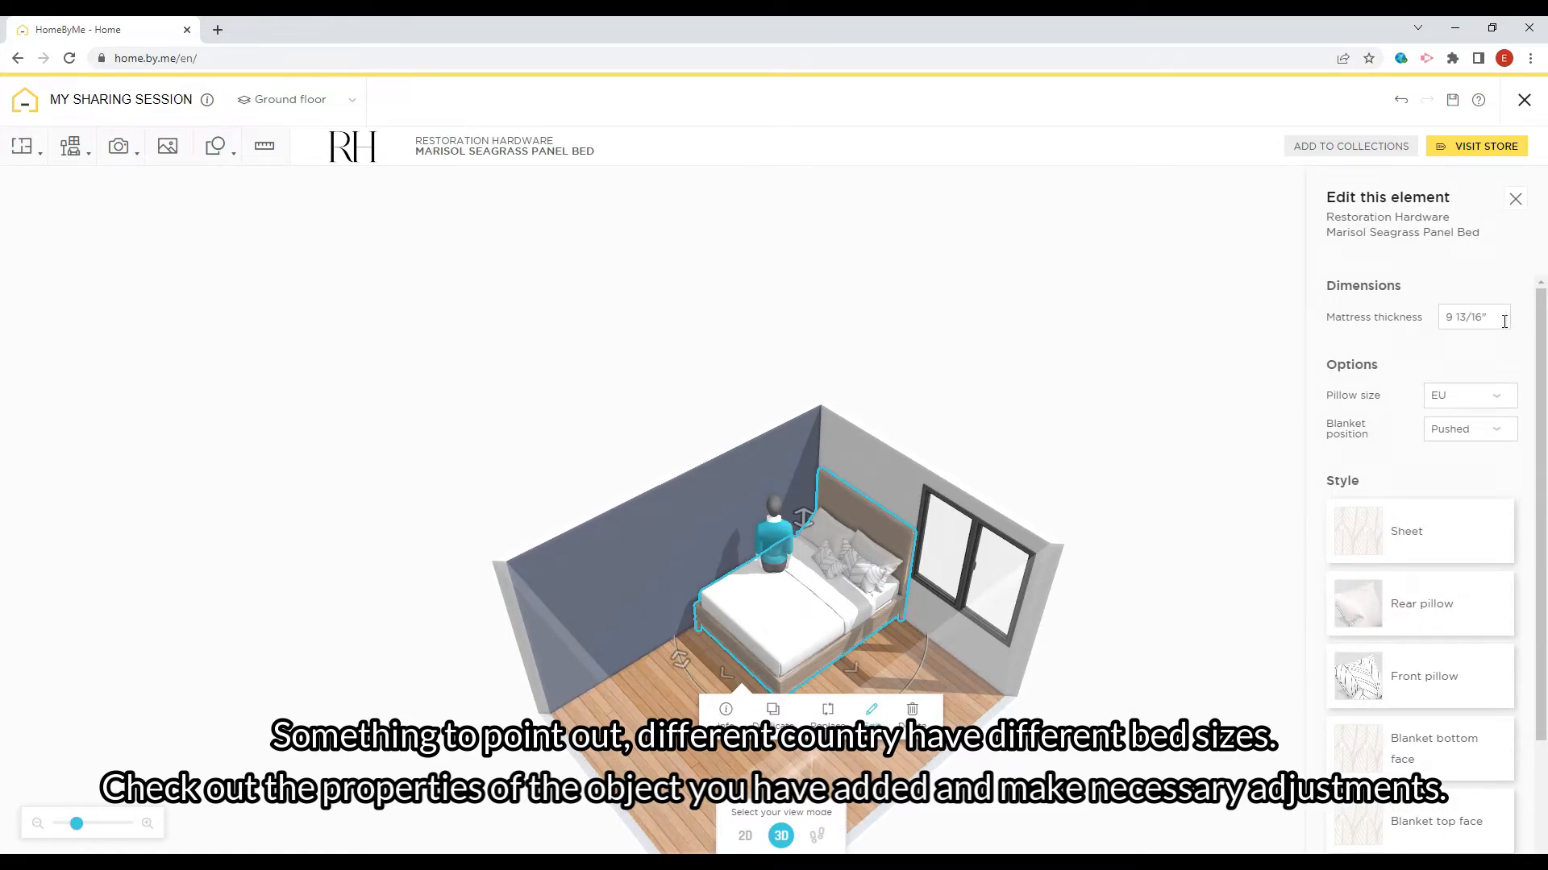
{"action": "left_click", "coordinate": [1496, 403]}
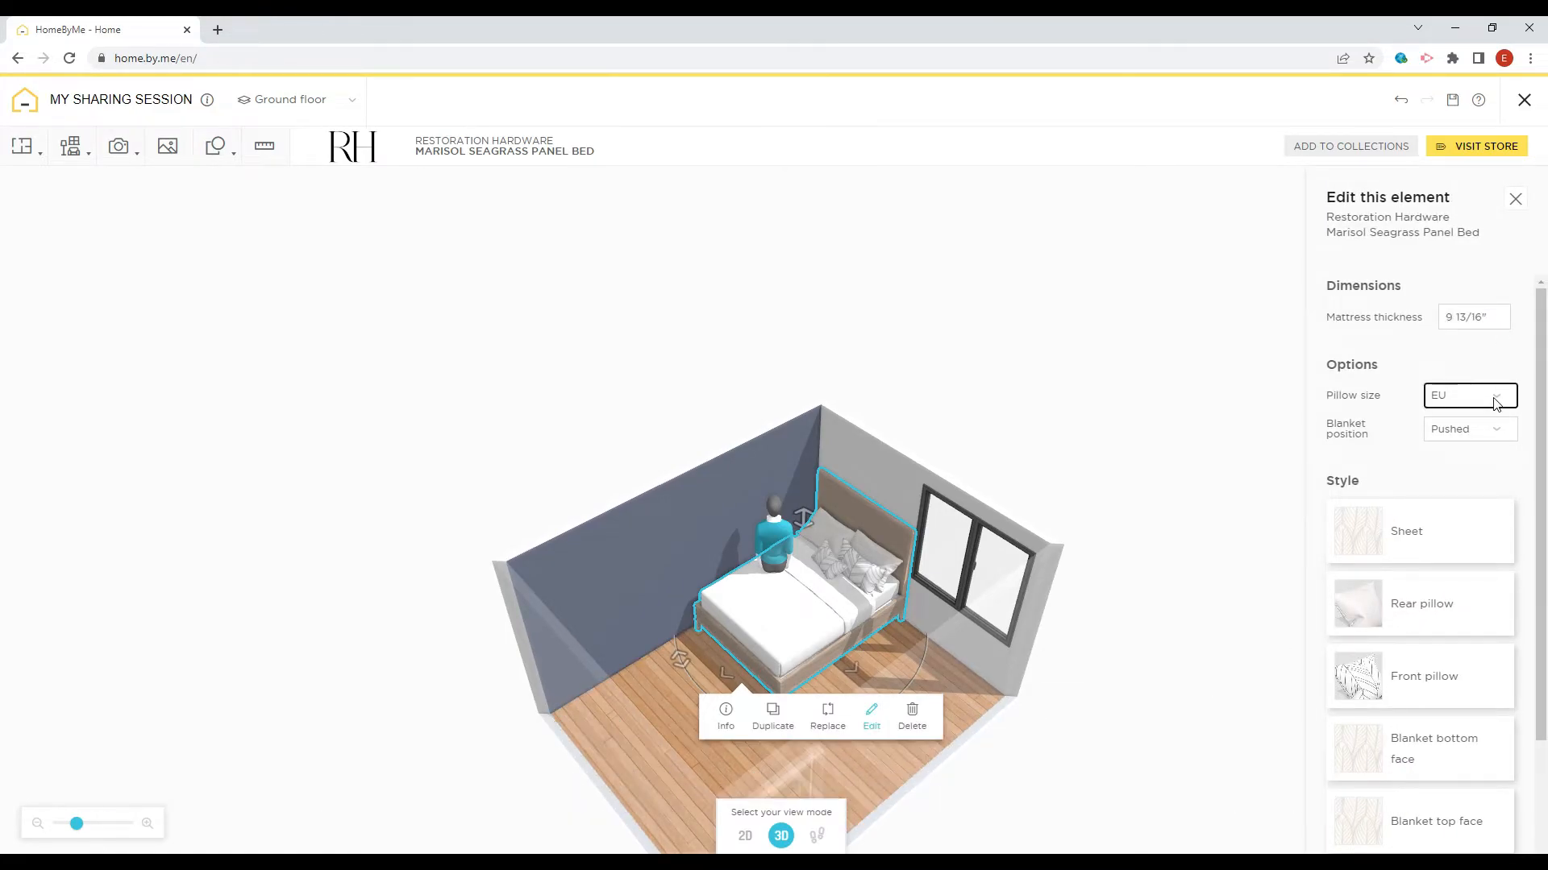
{"action": "left_click_drag", "start_coordinate": [1540, 437], "coordinate": [1541, 493]}
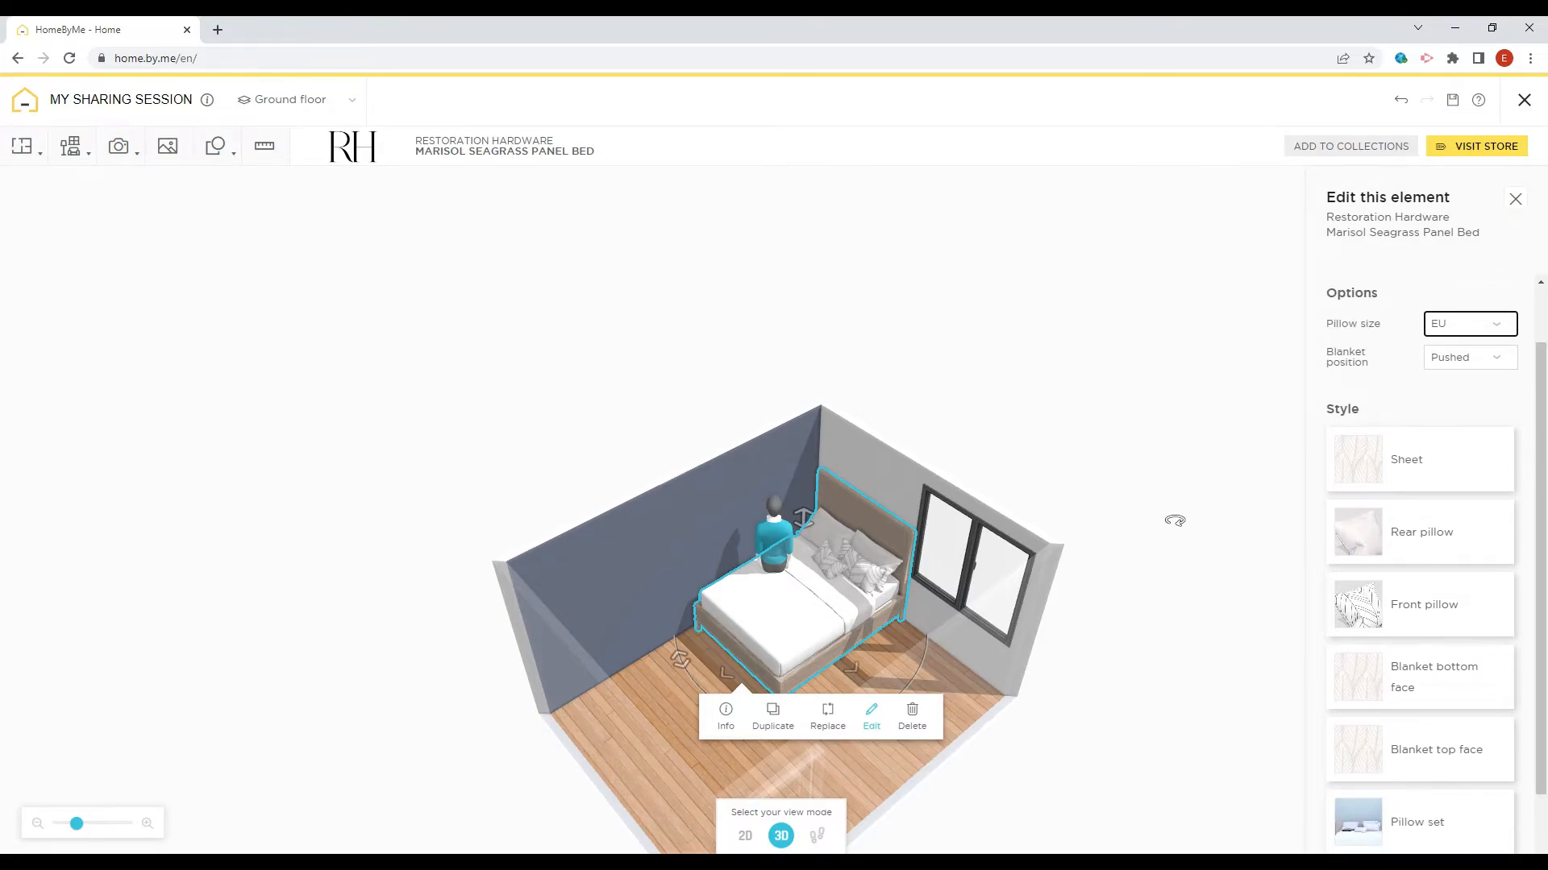
{"action": "left_click", "coordinate": [1122, 487]}
In the 2D plan, rotate the bed and place its headboard against the accent wall opposite the door.
{"action": "left_click", "coordinate": [744, 838]}
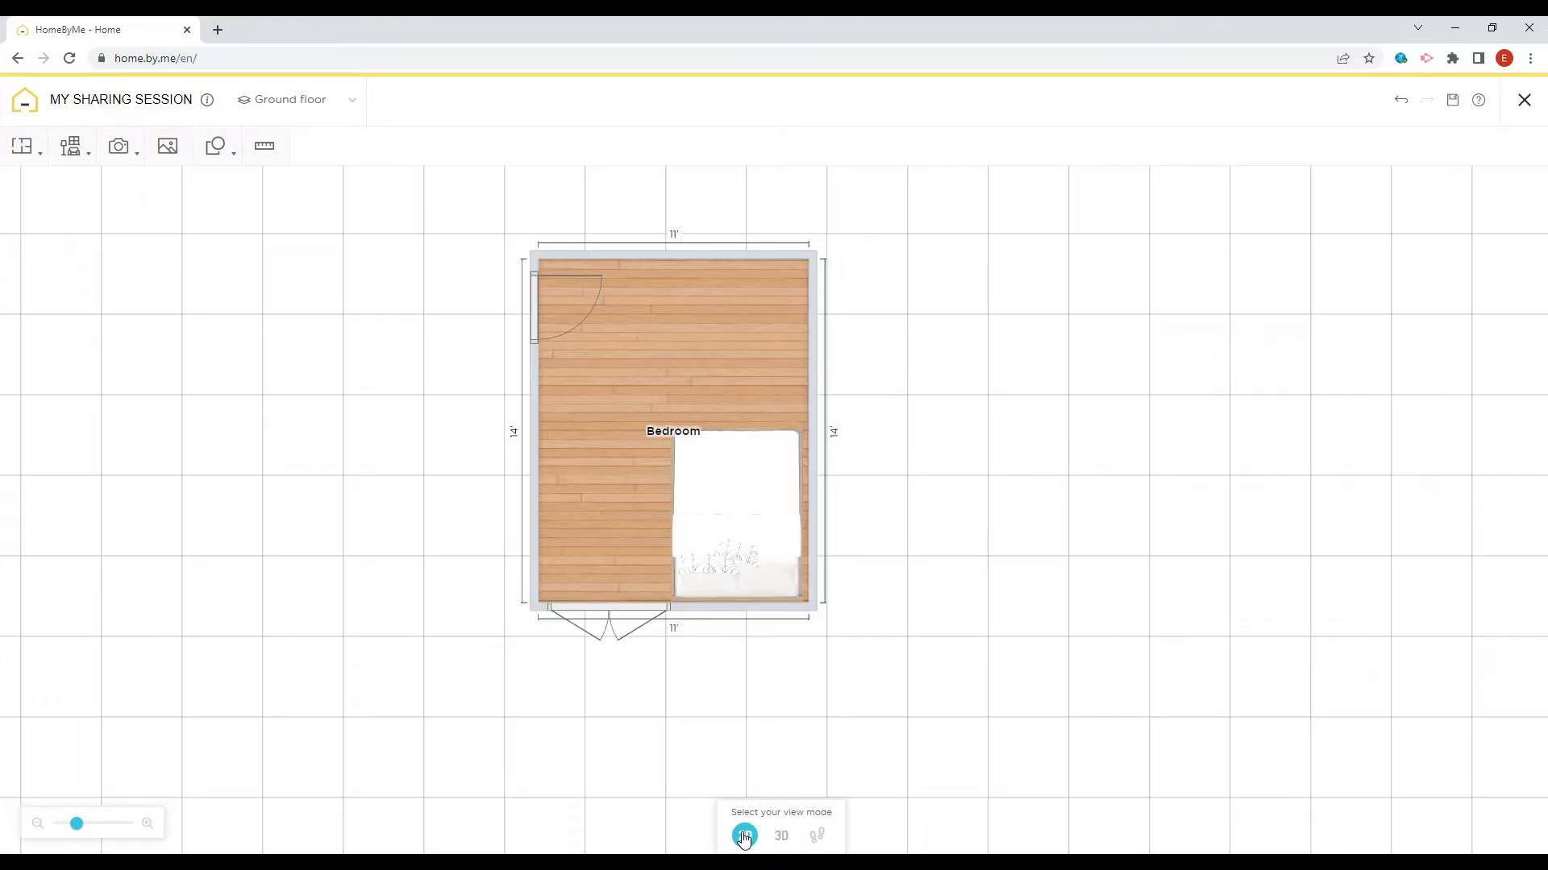
{"action": "left_click", "coordinate": [754, 511]}
{"action": "left_click_drag", "start_coordinate": [736, 396], "coordinate": [616, 516]}
{"action": "left_click_drag", "start_coordinate": [774, 541], "coordinate": [761, 505]}
{"action": "left_click", "coordinate": [917, 498]}
Search the furniture catalogue for "bed side table".
{"action": "left_click", "coordinate": [70, 146]}
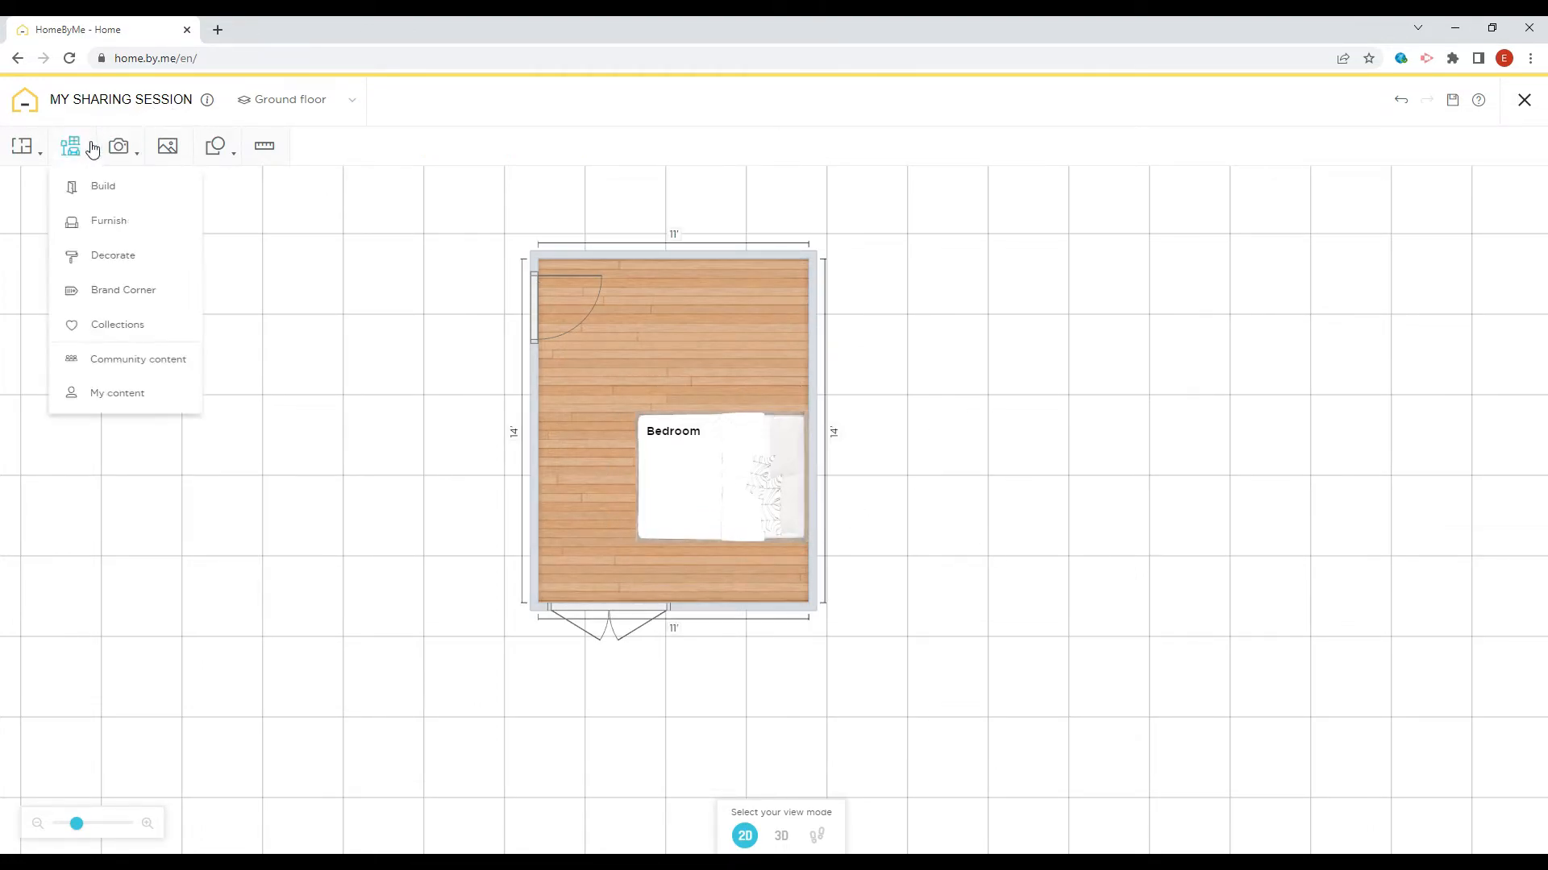
{"action": "left_click", "coordinate": [99, 221]}
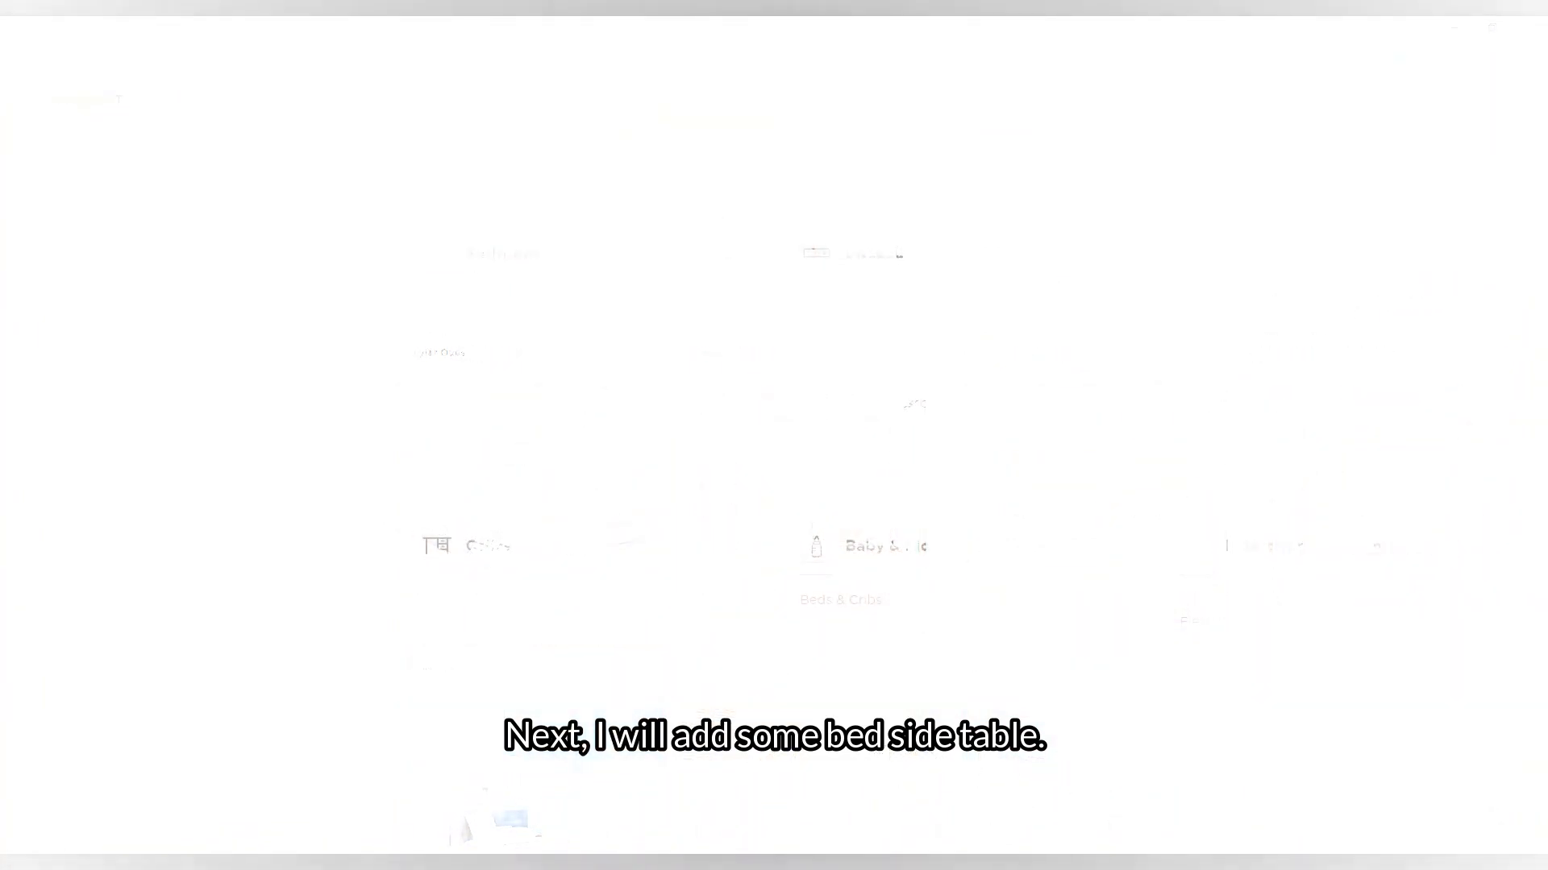
{"action": "left_click", "coordinate": [755, 100]}
{"action": "type", "text": "bed sit"}
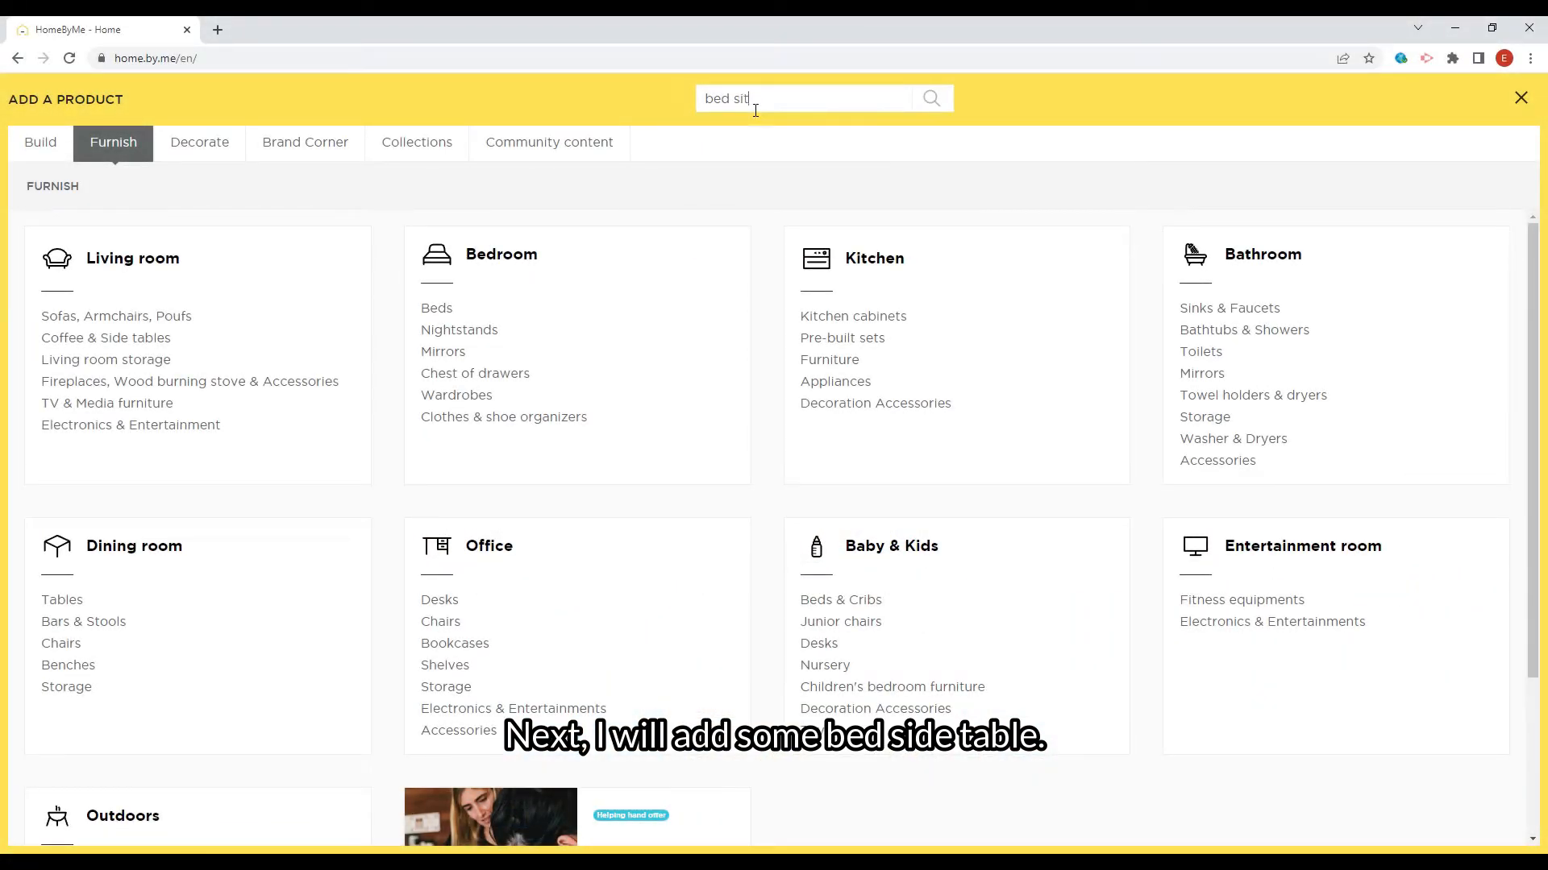
{"action": "key", "text": "Return"}
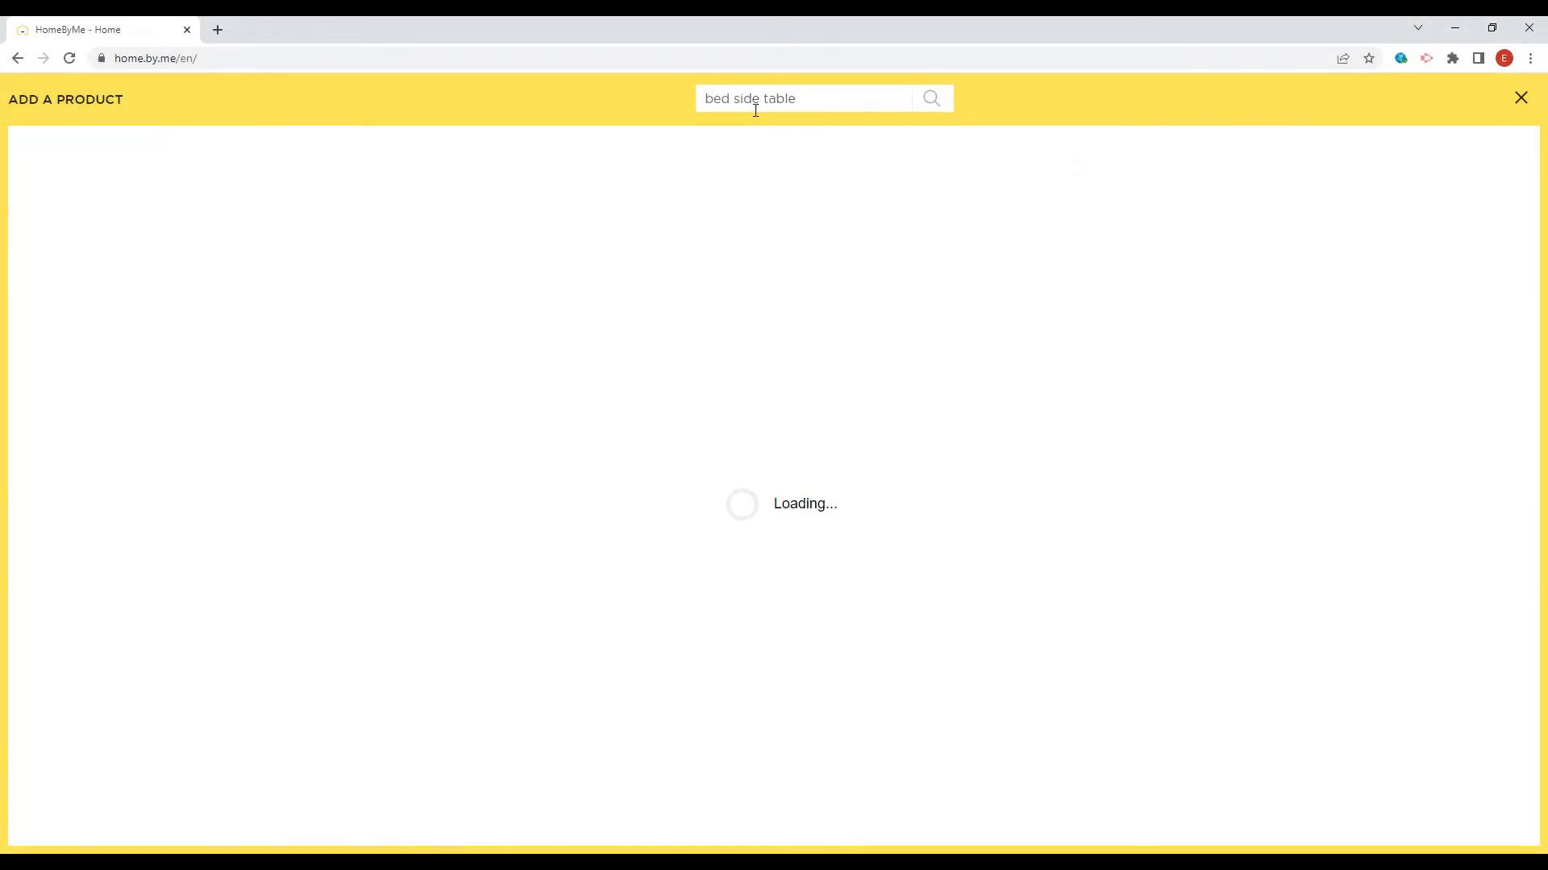
Choose the Joybird Josephine End Table and place it near the headboard on the door side of the bed.
{"action": "scroll", "coordinate": [979, 520], "scroll_direction": "down", "scroll_amount": 13}
{"action": "scroll", "coordinate": [989, 512], "scroll_direction": "down", "scroll_amount": 15}
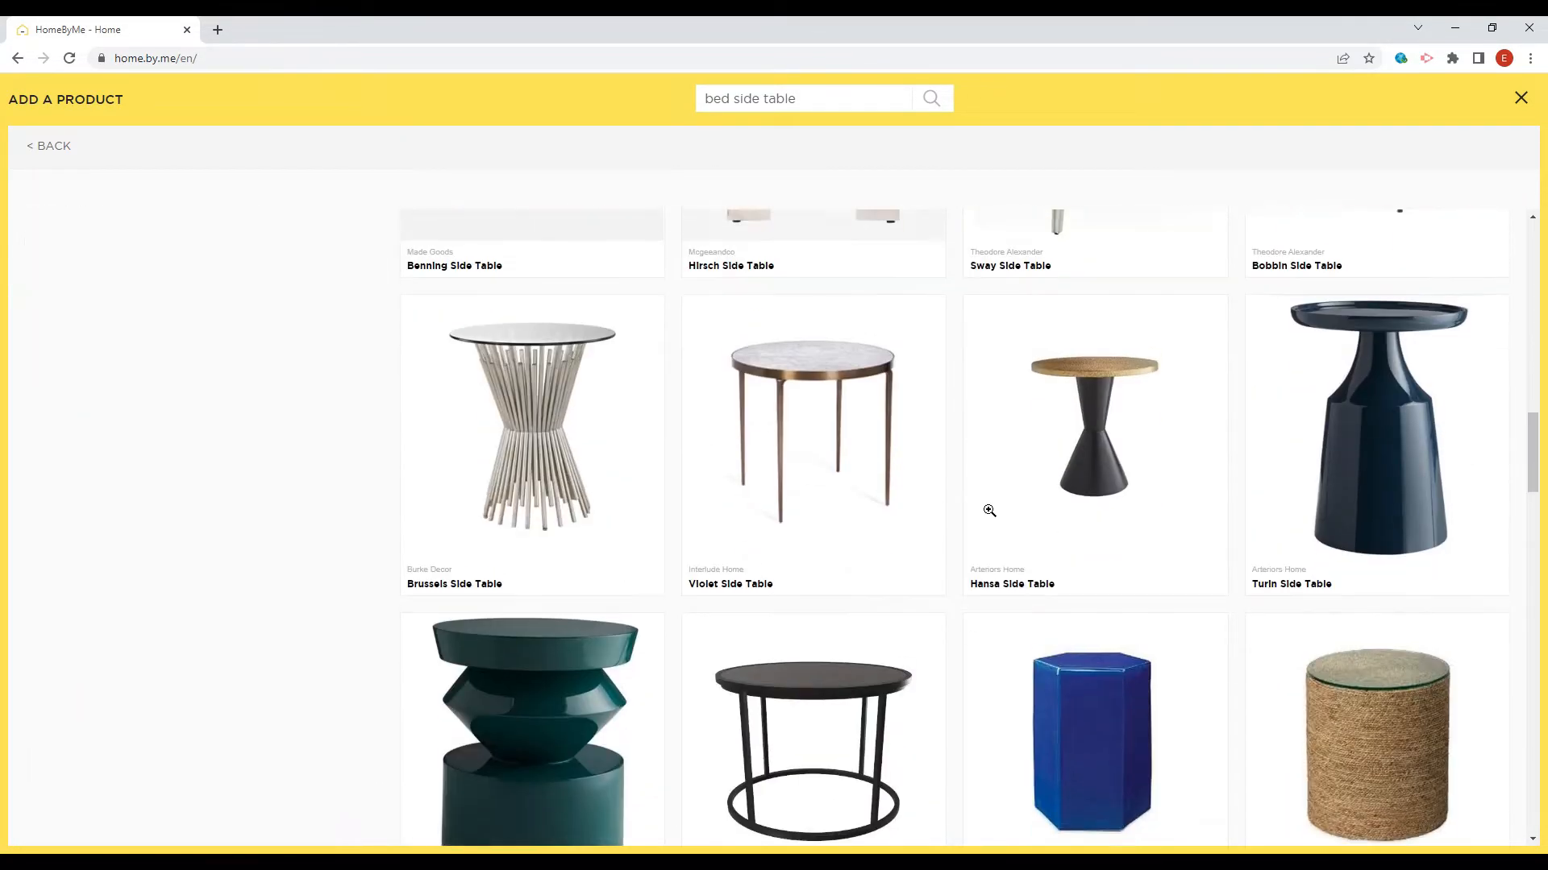
{"action": "scroll", "coordinate": [980, 515], "scroll_direction": "down", "scroll_amount": 18}
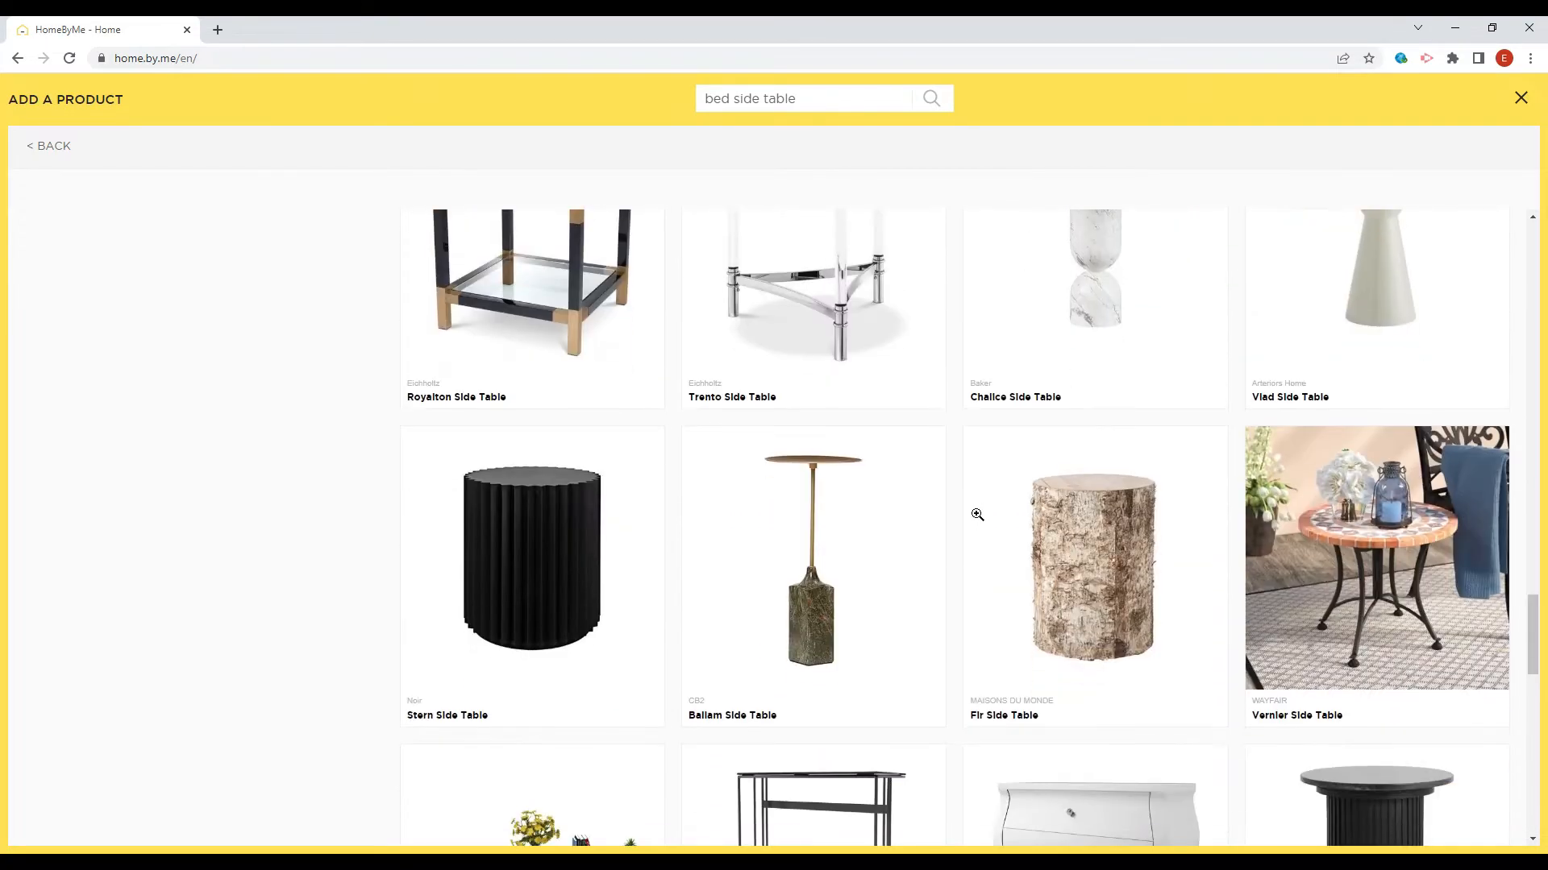
{"action": "scroll", "coordinate": [975, 515], "scroll_direction": "up", "scroll_amount": 4}
{"action": "scroll", "coordinate": [975, 515], "scroll_direction": "down", "scroll_amount": 10}
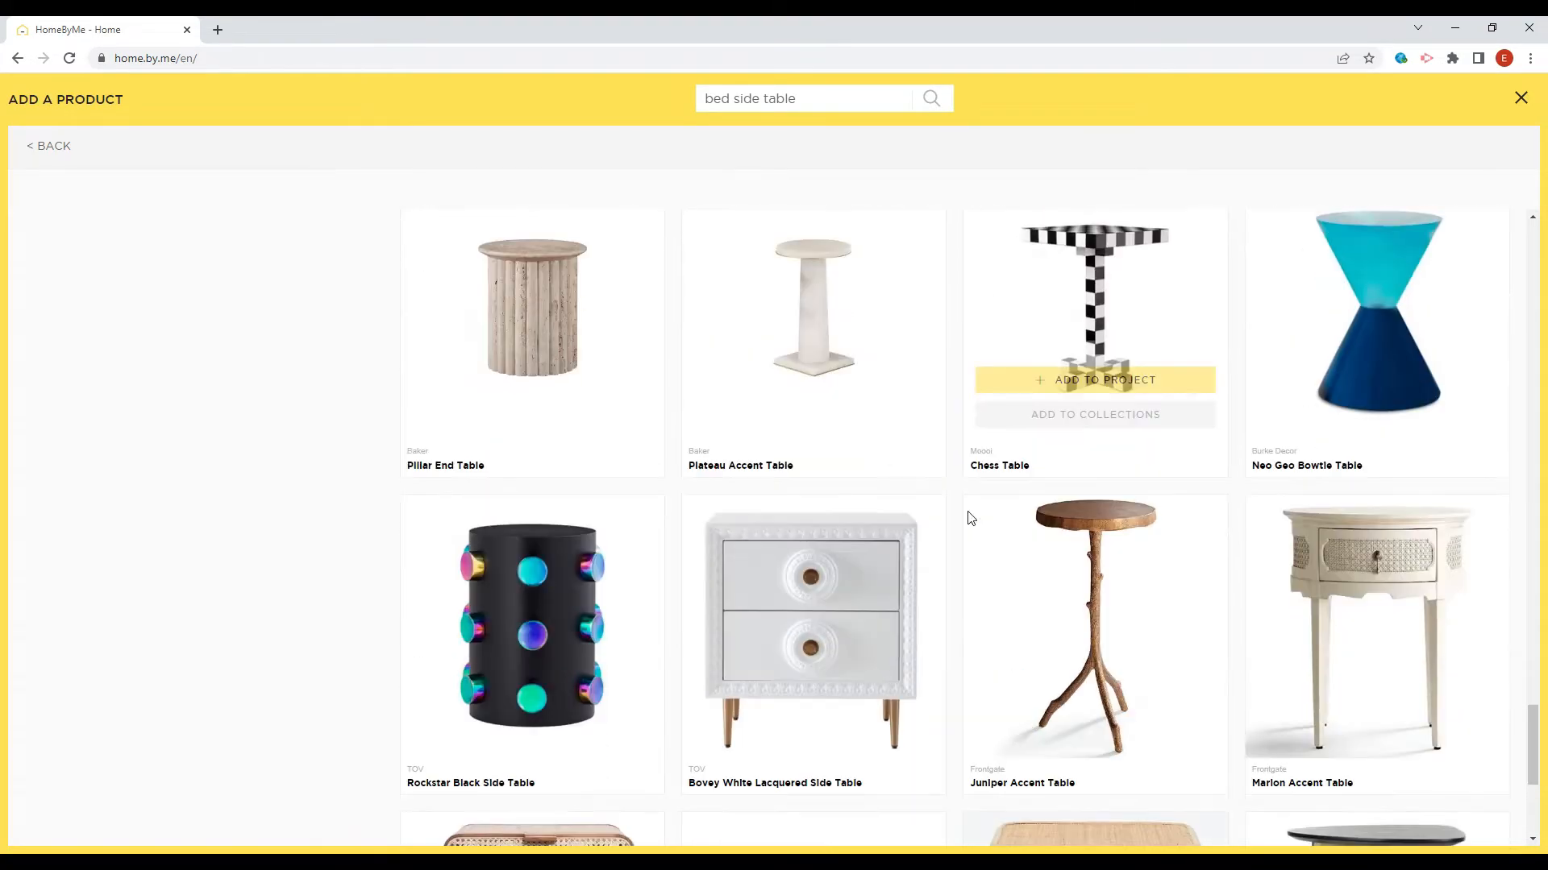
{"action": "mouse_move", "coordinate": [1016, 705]}
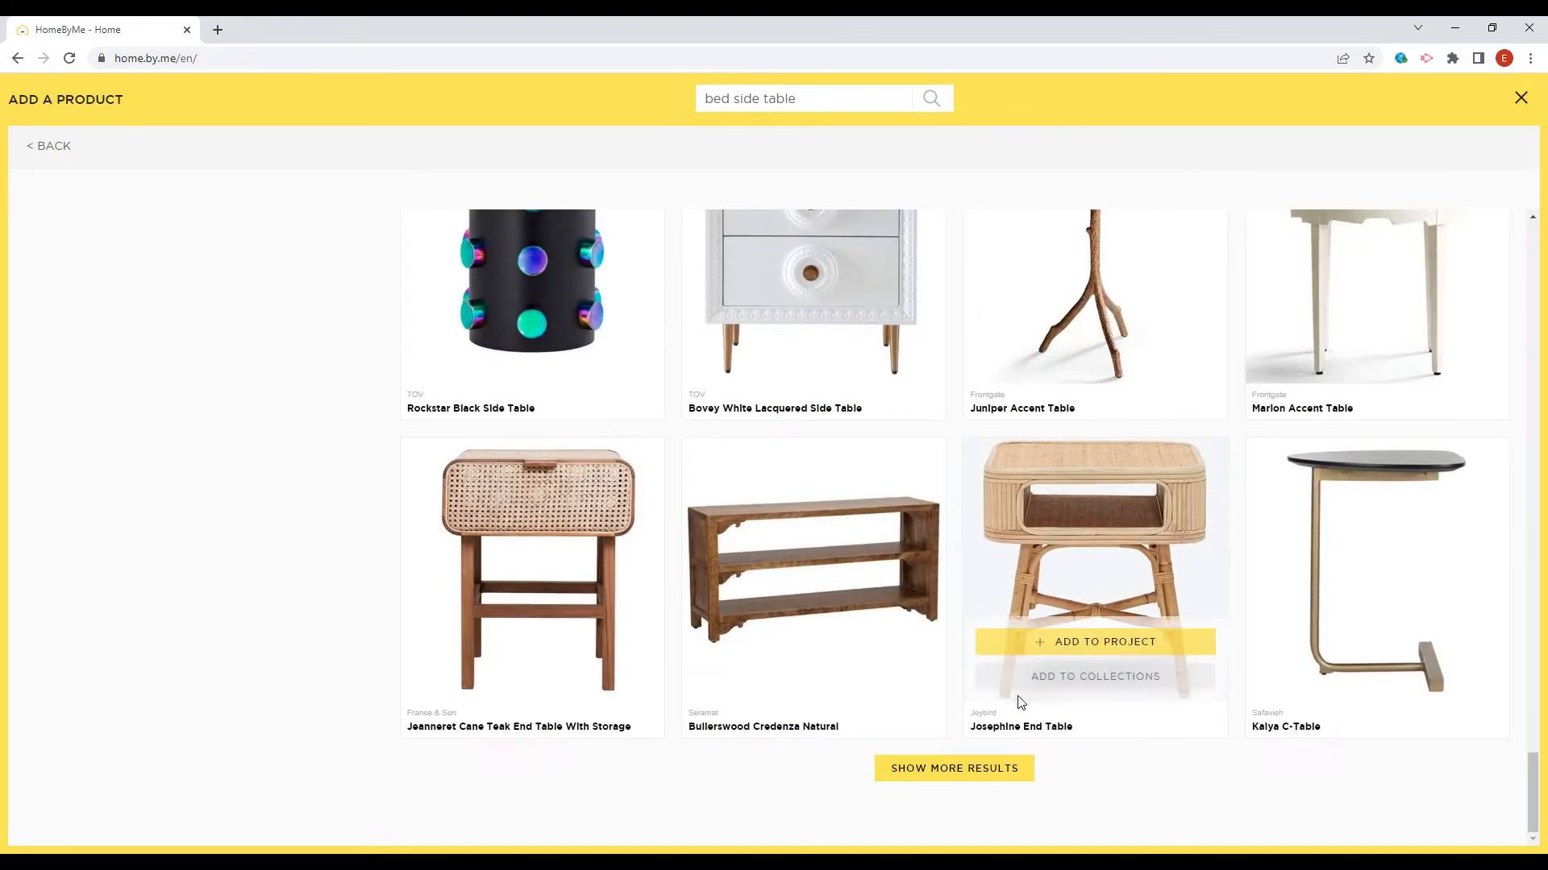
{"action": "left_click", "coordinate": [1078, 643]}
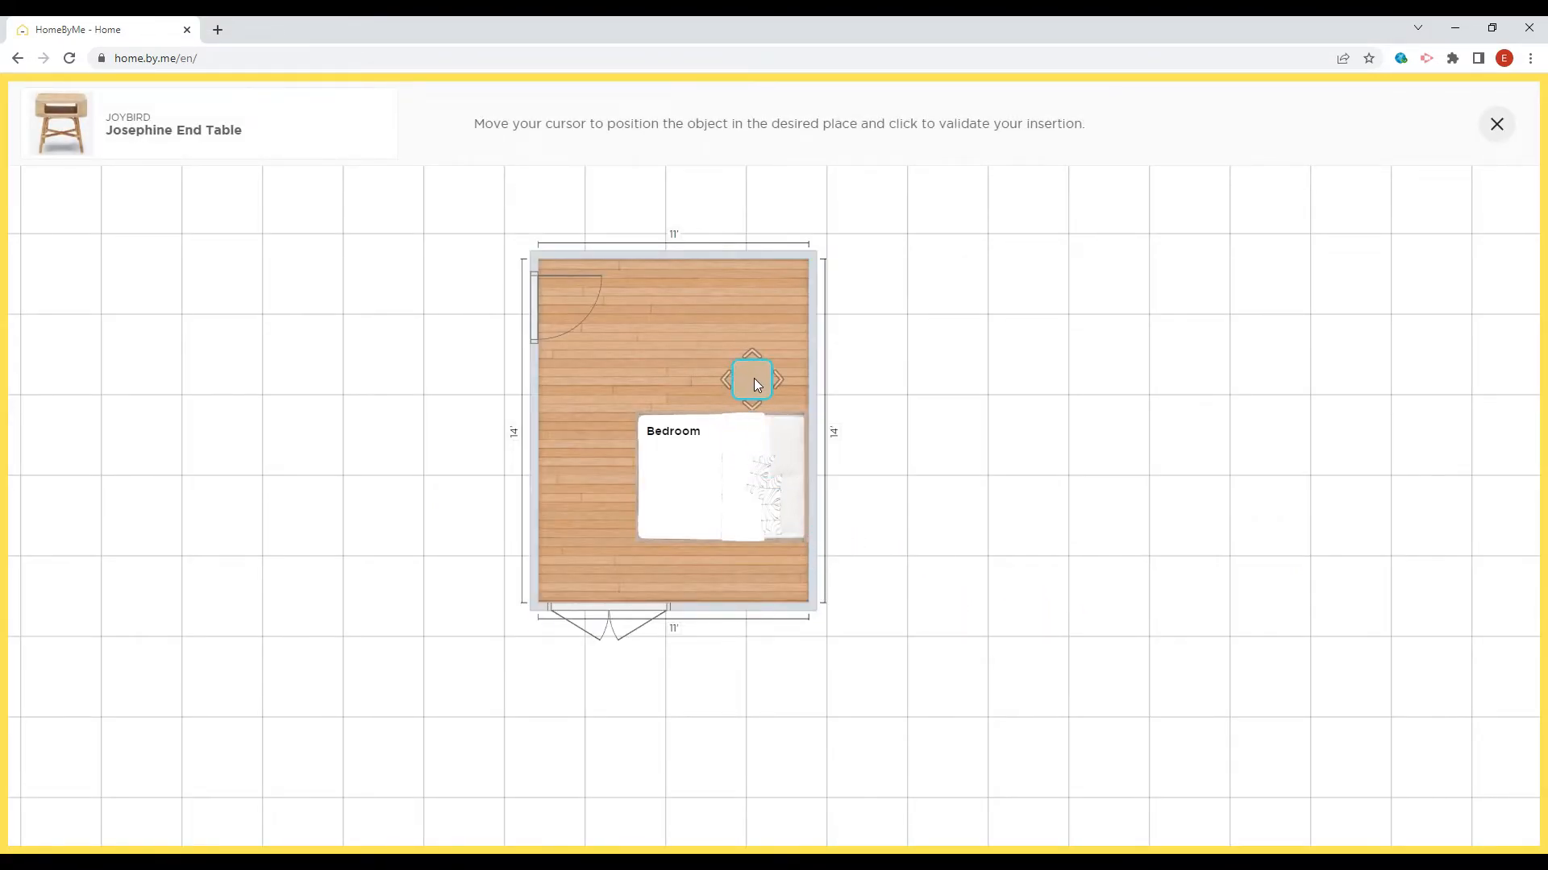
{"action": "left_click", "coordinate": [754, 381]}
In the 3D view, rotate the end table so its open compartment faces into the room and set it against the accent wall.
{"action": "left_click", "coordinate": [781, 836]}
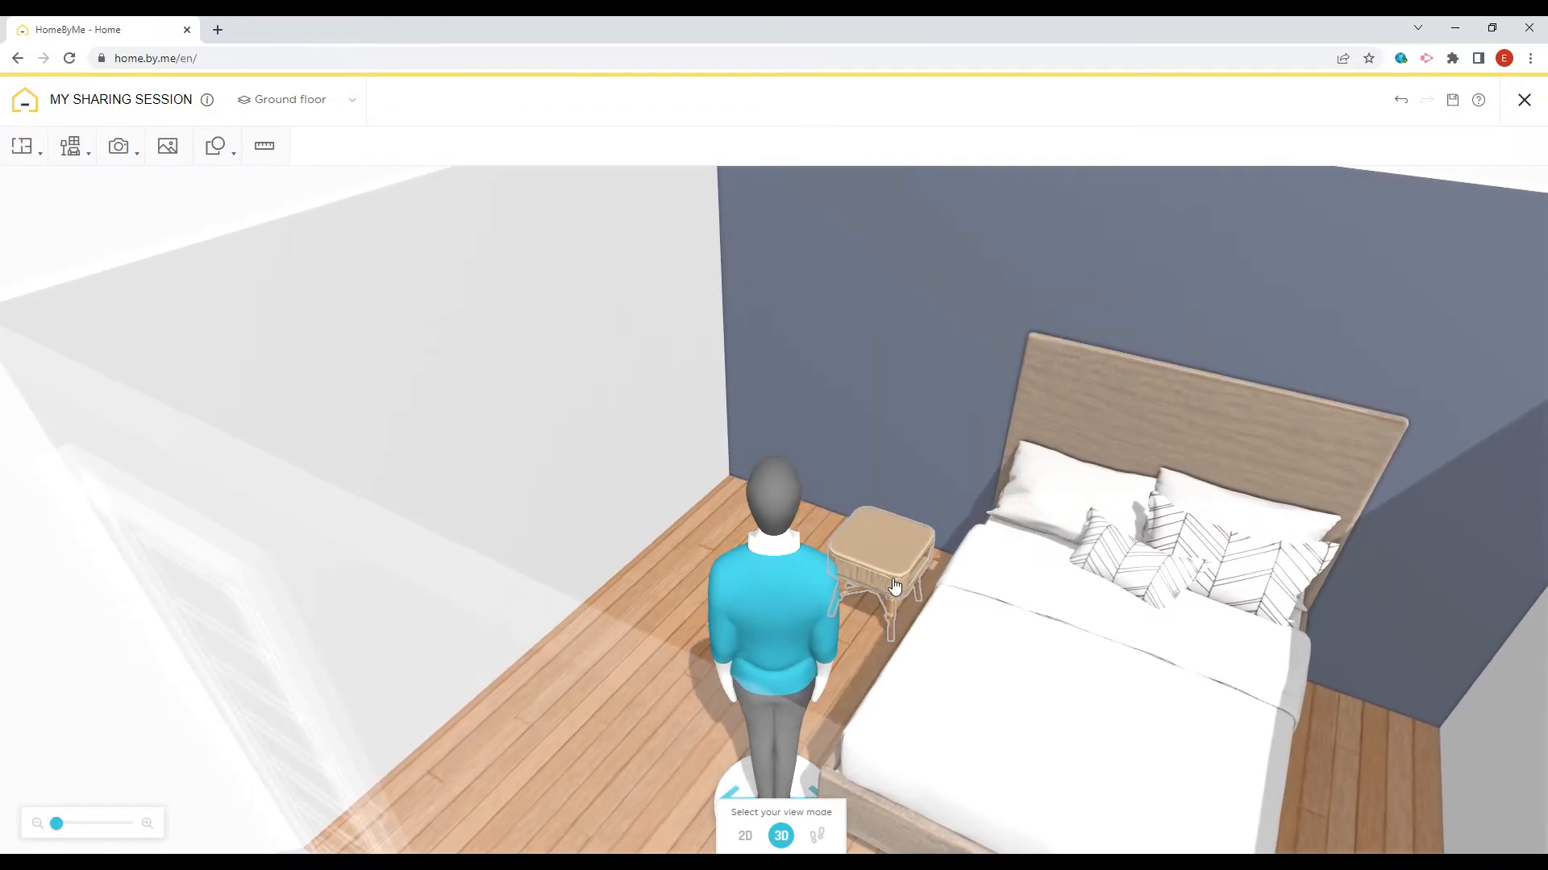
{"action": "left_click", "coordinate": [895, 586]}
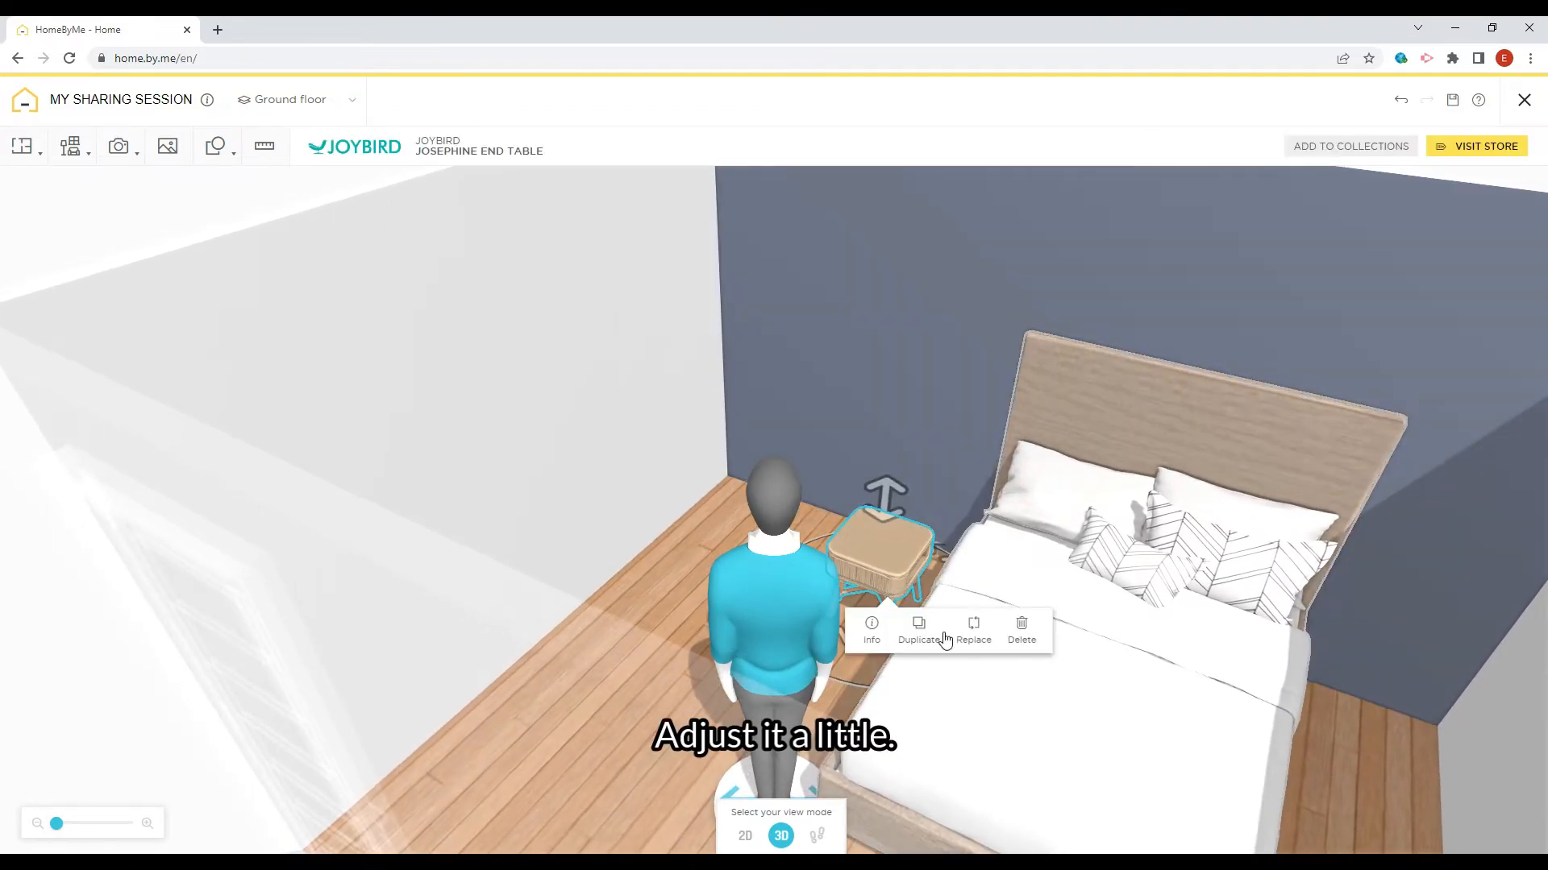
{"action": "left_click_drag", "start_coordinate": [890, 584], "coordinate": [769, 637]}
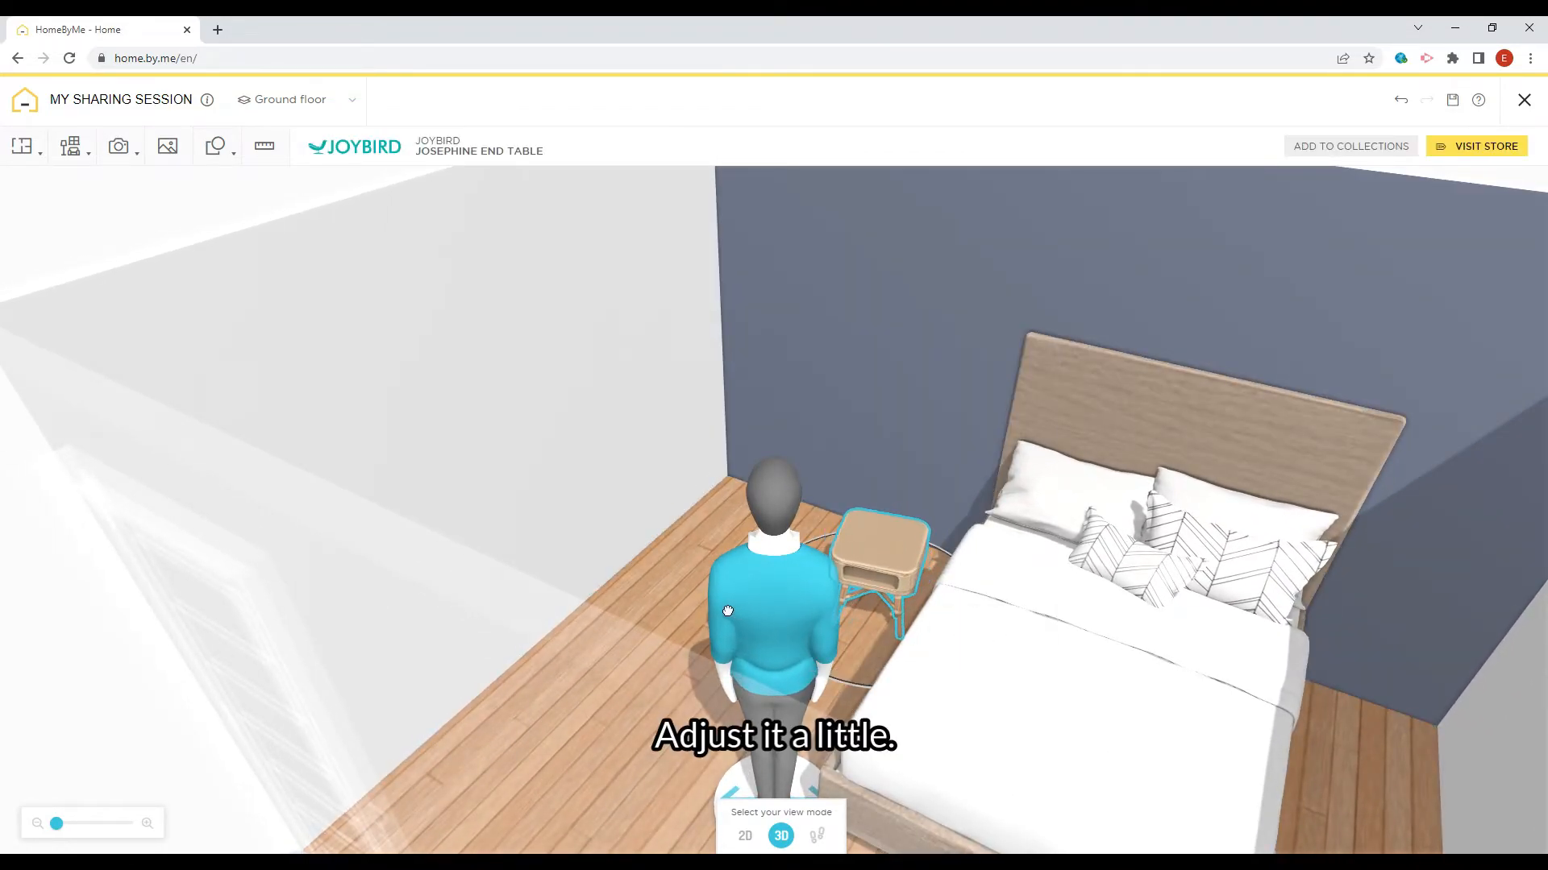
{"action": "left_click", "coordinate": [885, 564]}
{"action": "left_click_drag", "start_coordinate": [885, 564], "coordinate": [1044, 532]}
Duplicate the end table and place the copy against the accent wall on the window side of the bed.
{"action": "left_click", "coordinate": [947, 621]}
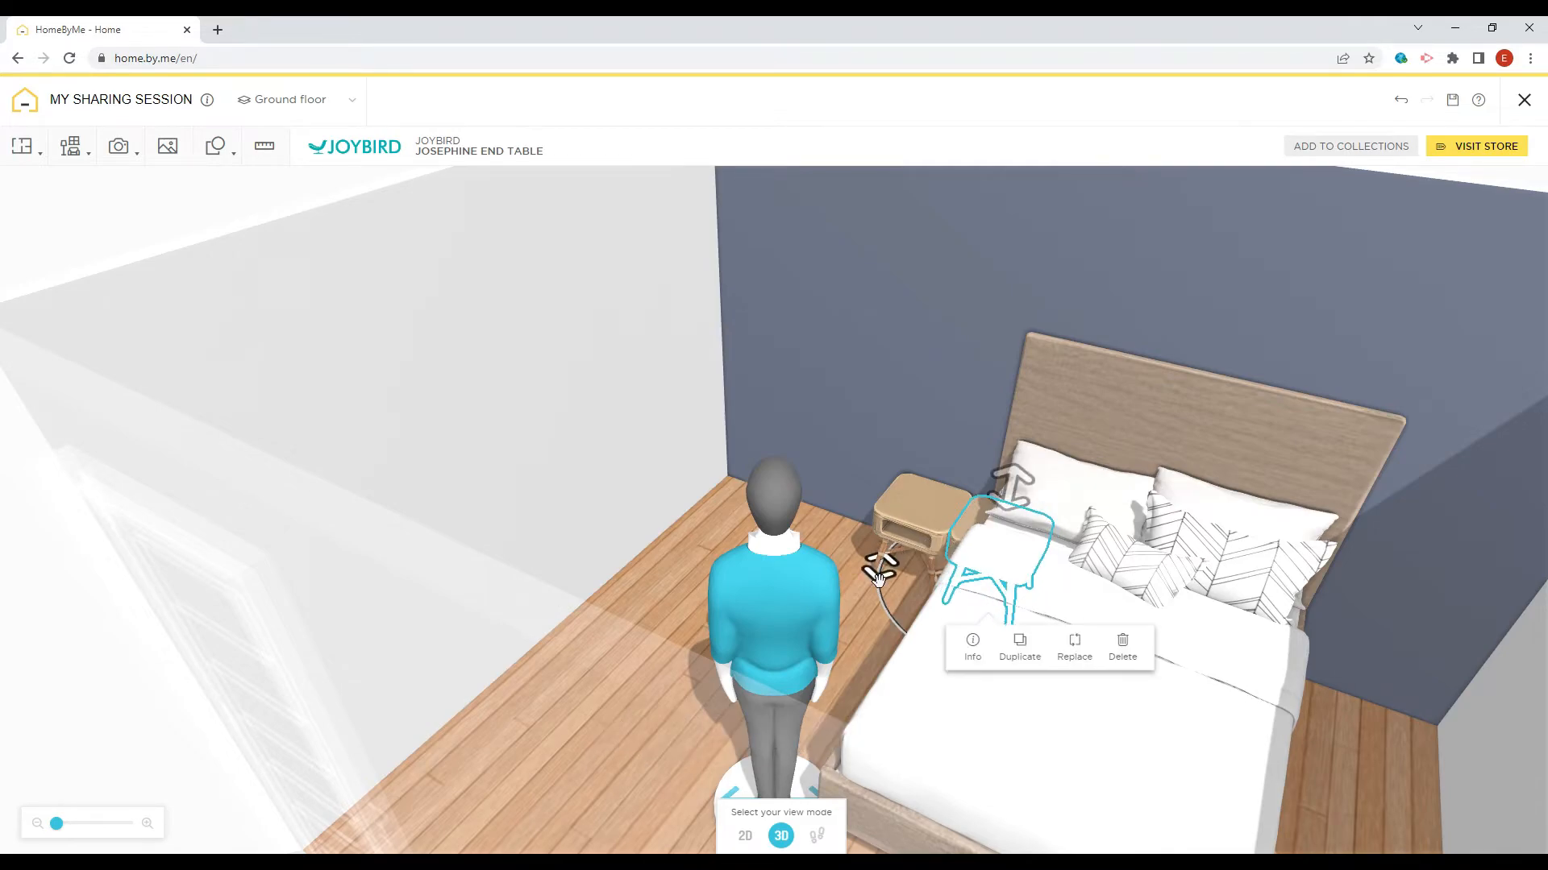
{"action": "left_click_drag", "start_coordinate": [940, 582], "coordinate": [1265, 710]}
{"action": "left_click_drag", "start_coordinate": [1261, 699], "coordinate": [1293, 681]}
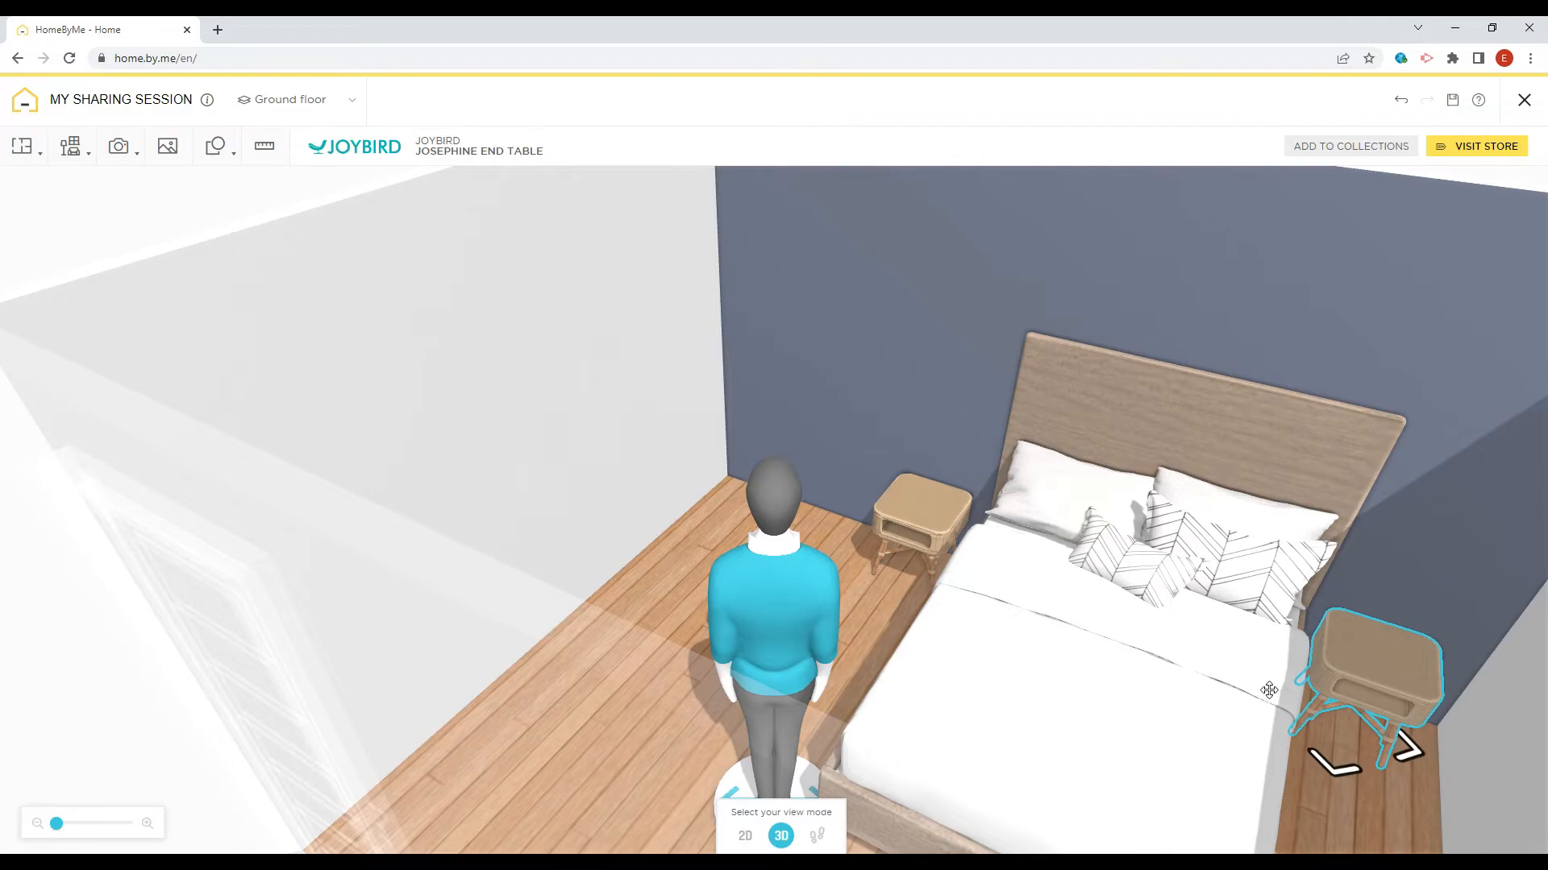
{"action": "left_click_drag", "start_coordinate": [1217, 782], "coordinate": [1150, 781]}
{"action": "scroll", "coordinate": [1151, 781], "scroll_direction": "down", "scroll_amount": 5}
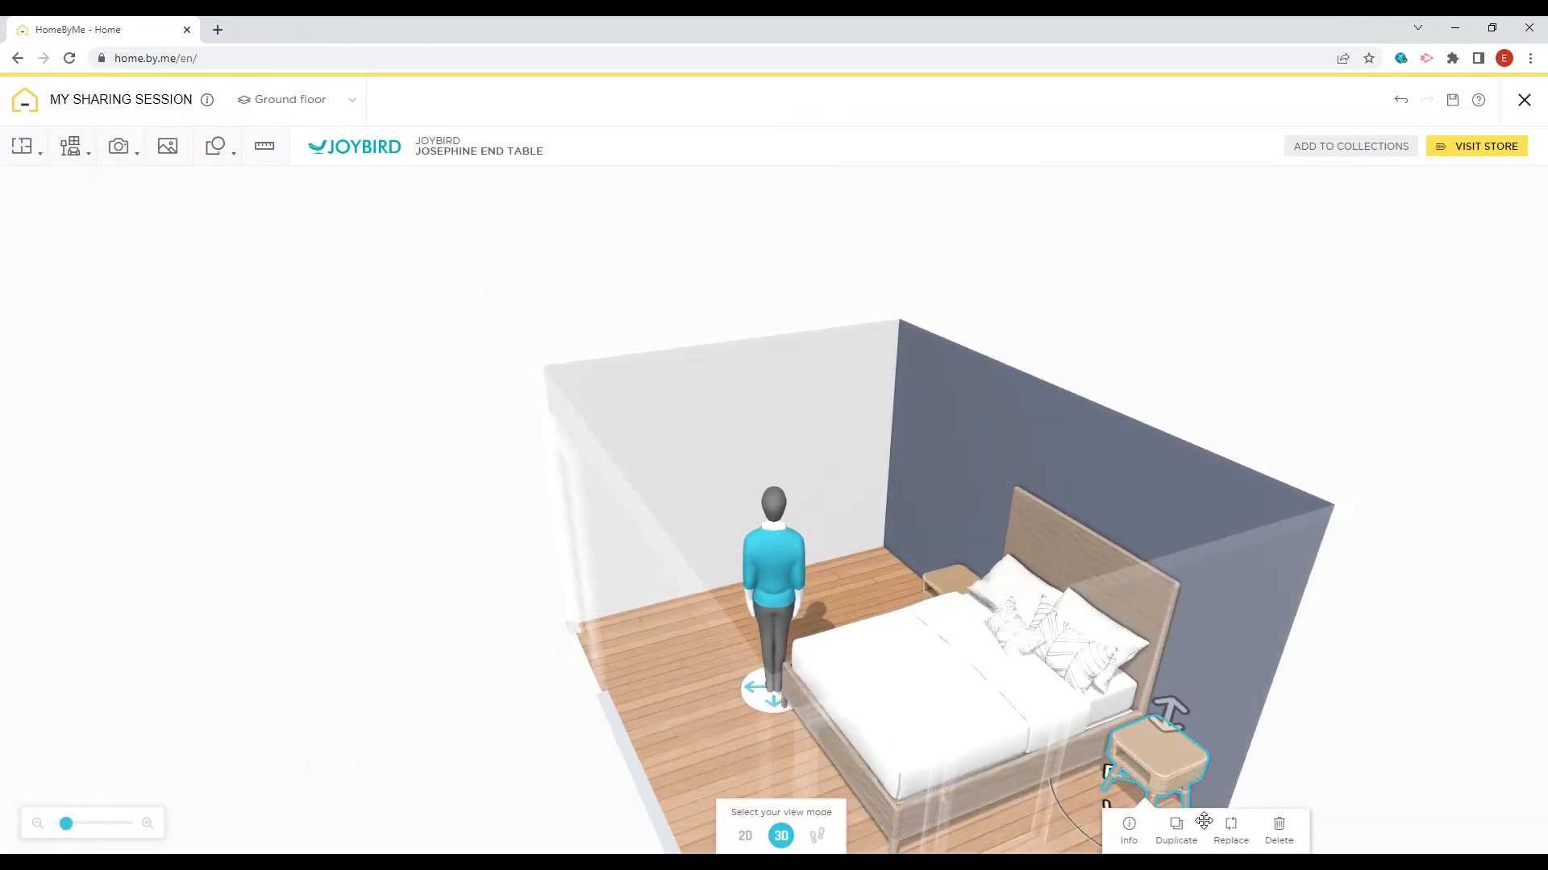
Return to the 2D plan and search the furniture catalogue for "table lamp".
{"action": "left_click", "coordinate": [743, 836]}
{"action": "scroll", "coordinate": [1091, 658], "scroll_direction": "up", "scroll_amount": 4}
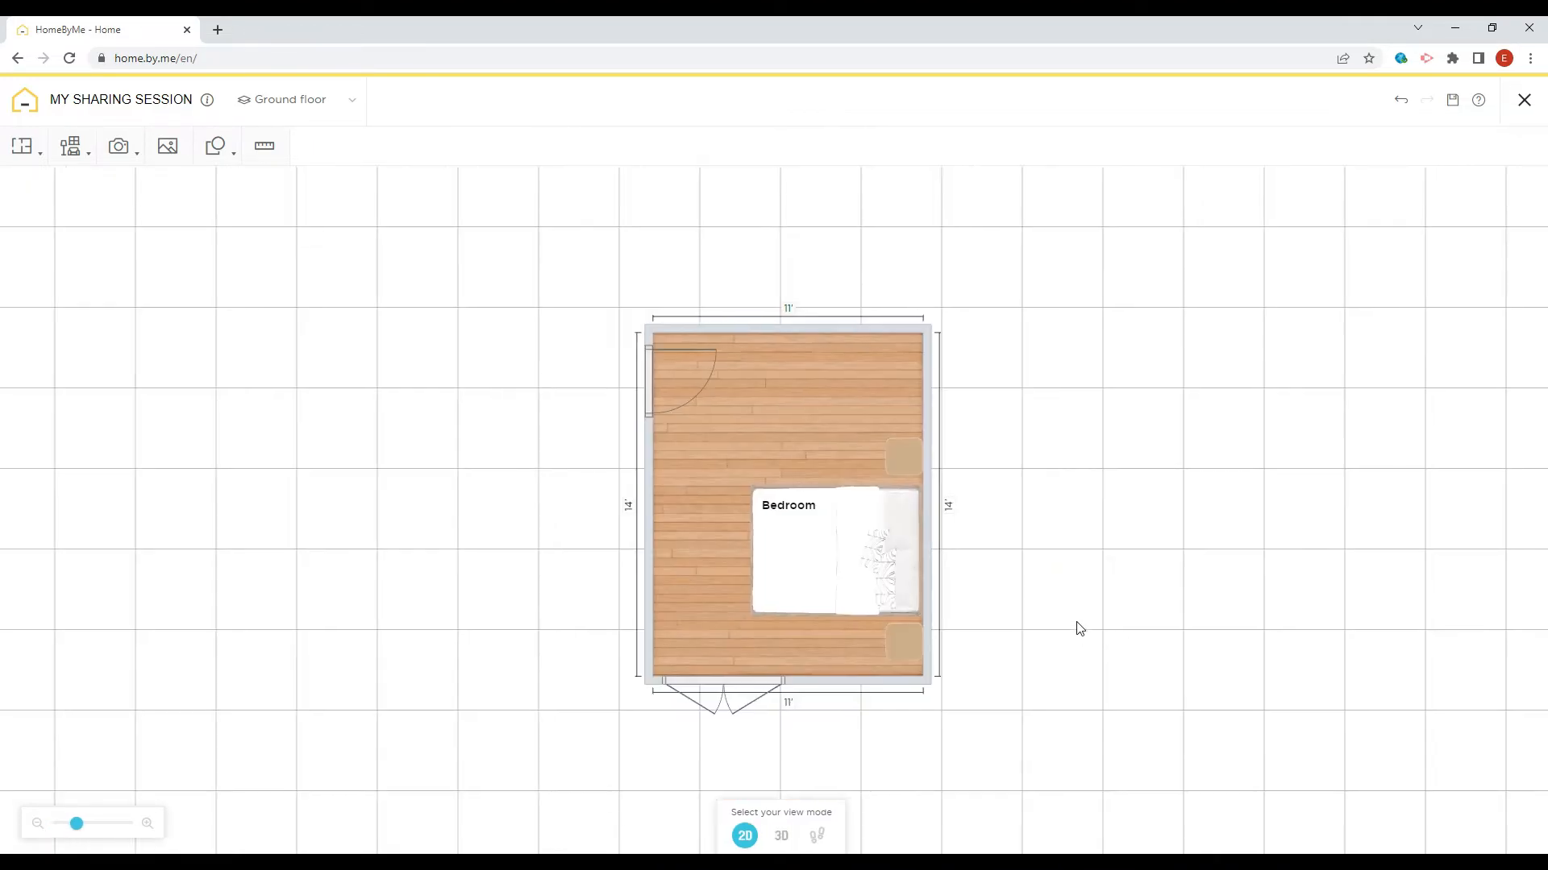
{"action": "mouse_move", "coordinate": [71, 149]}
{"action": "left_click", "coordinate": [83, 214]}
{"action": "scroll", "coordinate": [979, 419], "scroll_direction": "up", "scroll_amount": 15}
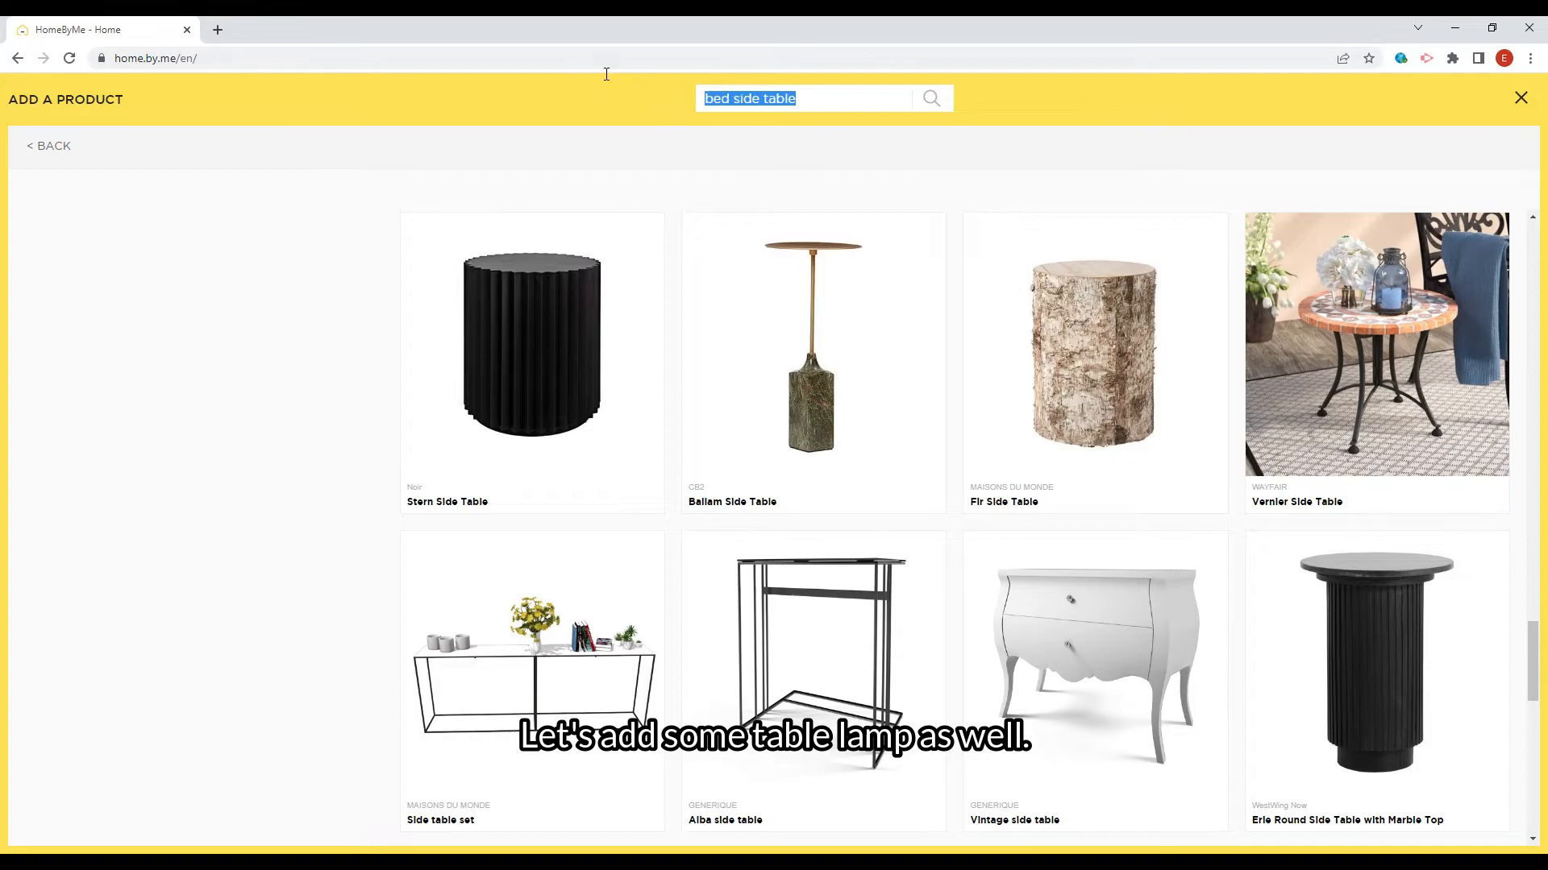
{"action": "type", "text": "table lamp"}
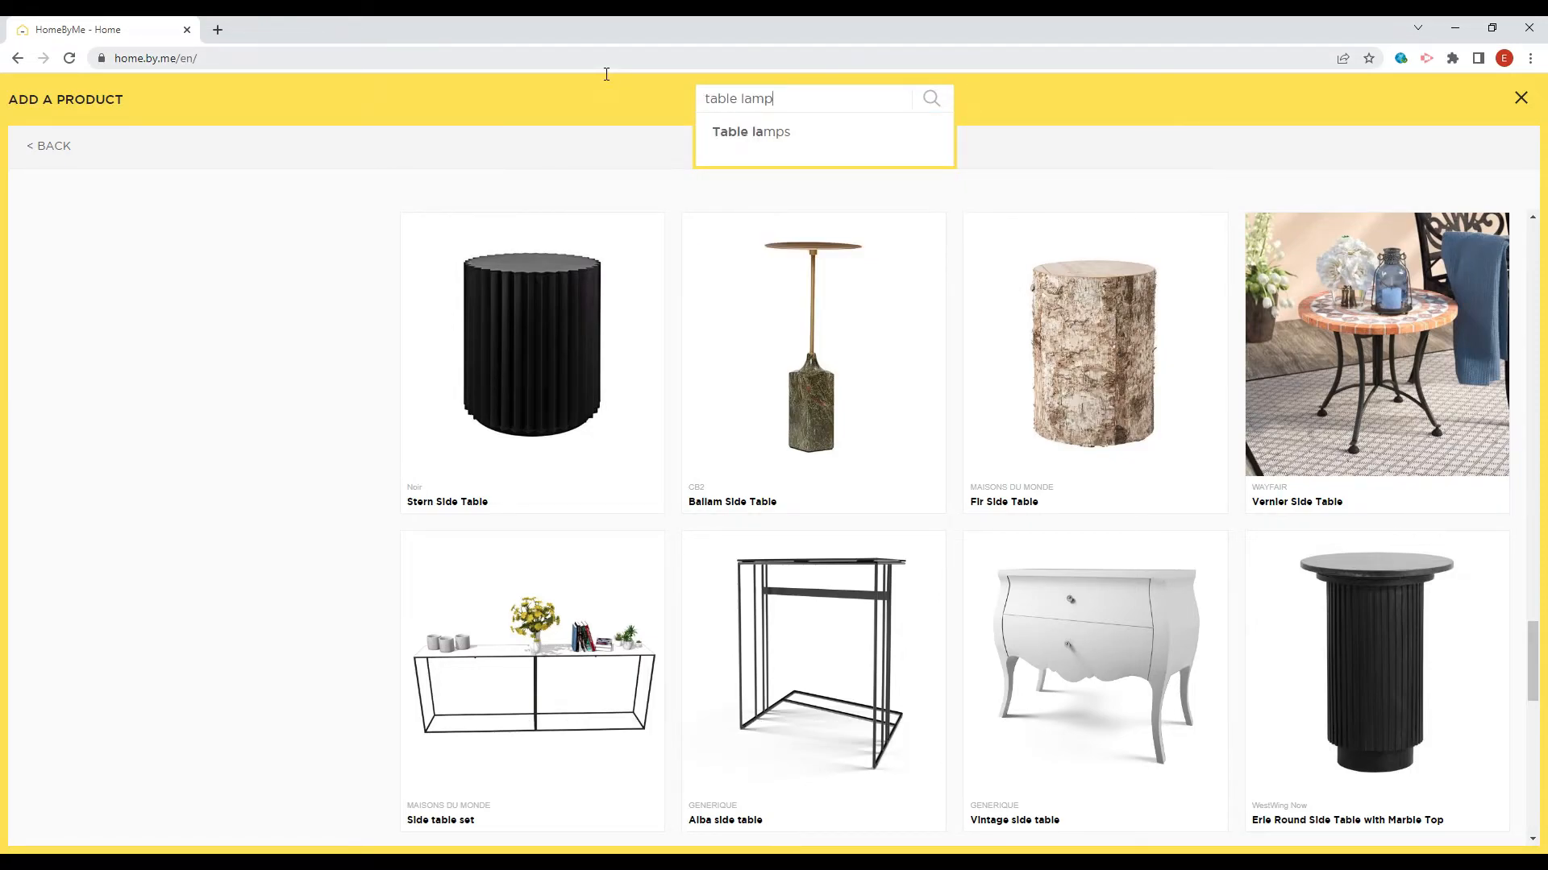
{"action": "key", "text": "Return"}
Choose the Generique Lamp with the pale drum shade and orange base and place it on the door-side end table.
{"action": "mouse_move", "coordinate": [1337, 356]}
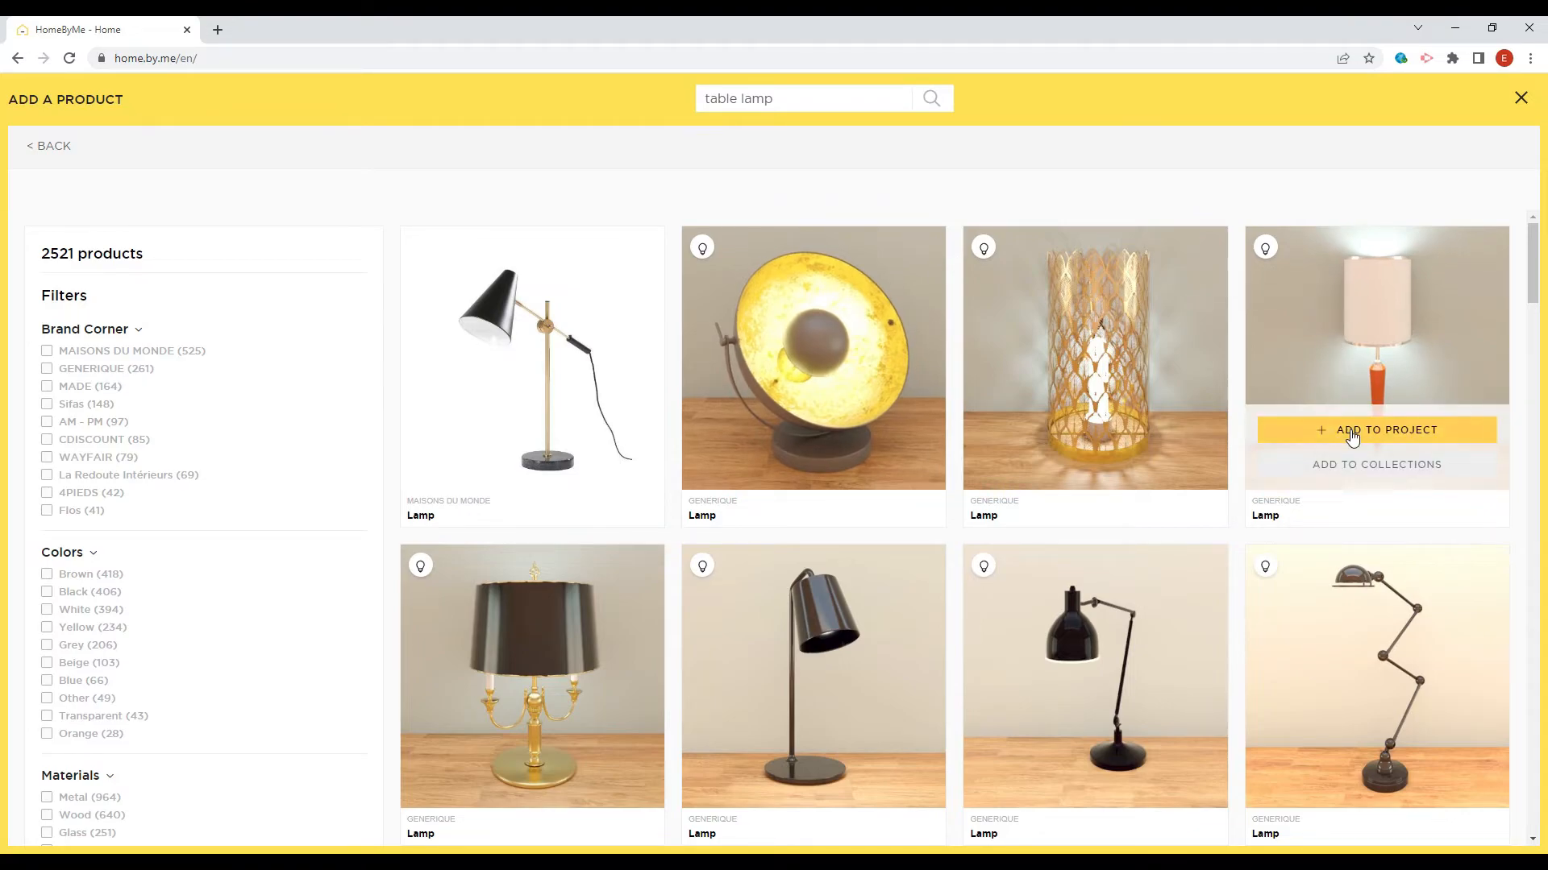
{"action": "left_click", "coordinate": [1352, 438]}
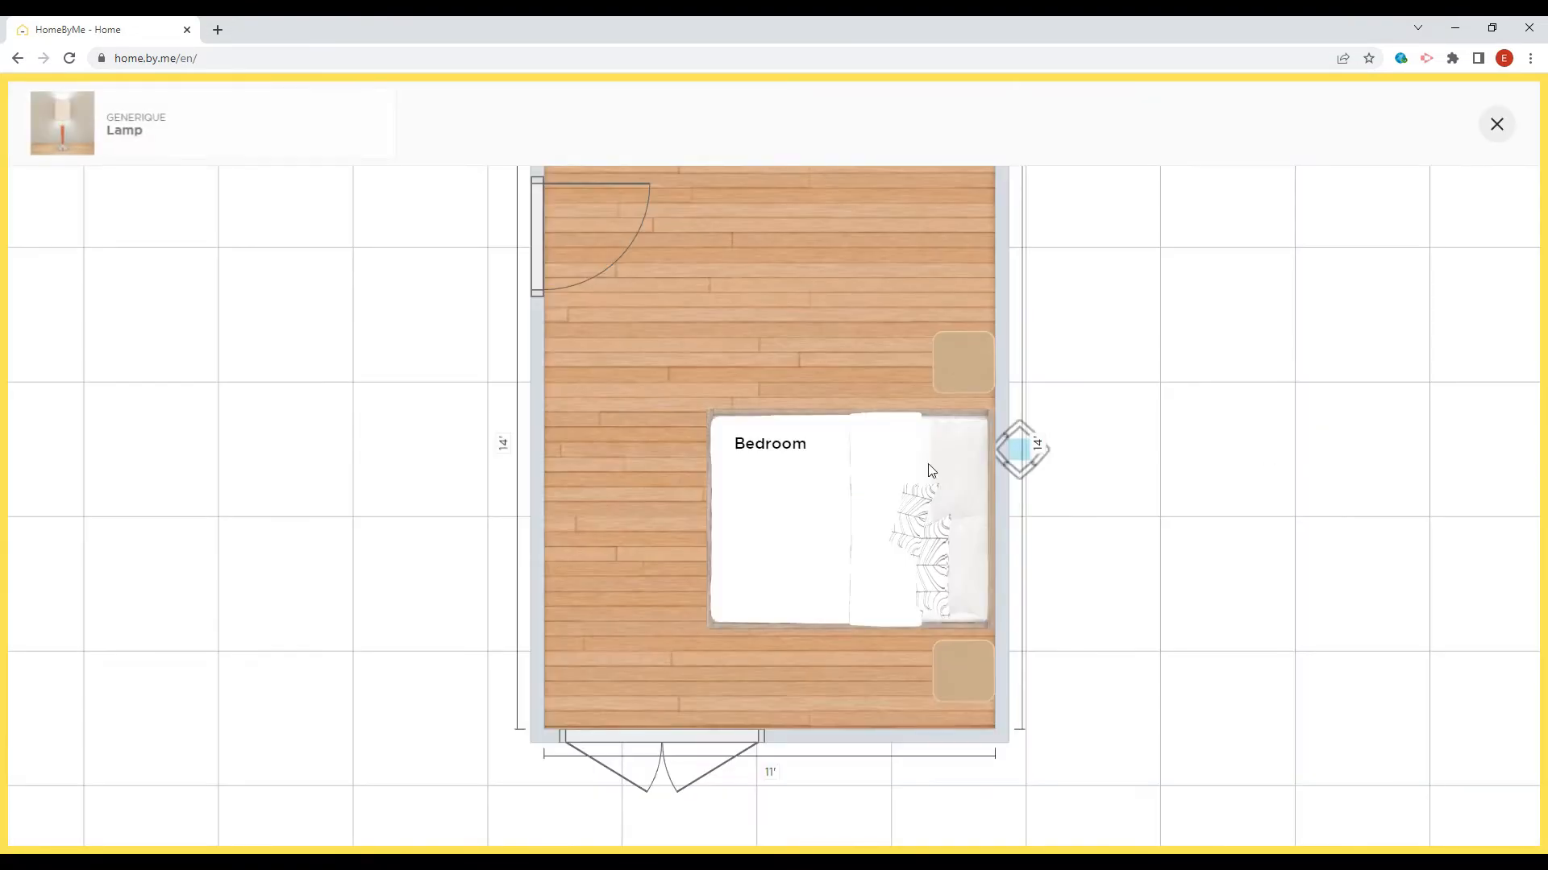
{"action": "left_click", "coordinate": [968, 360]}
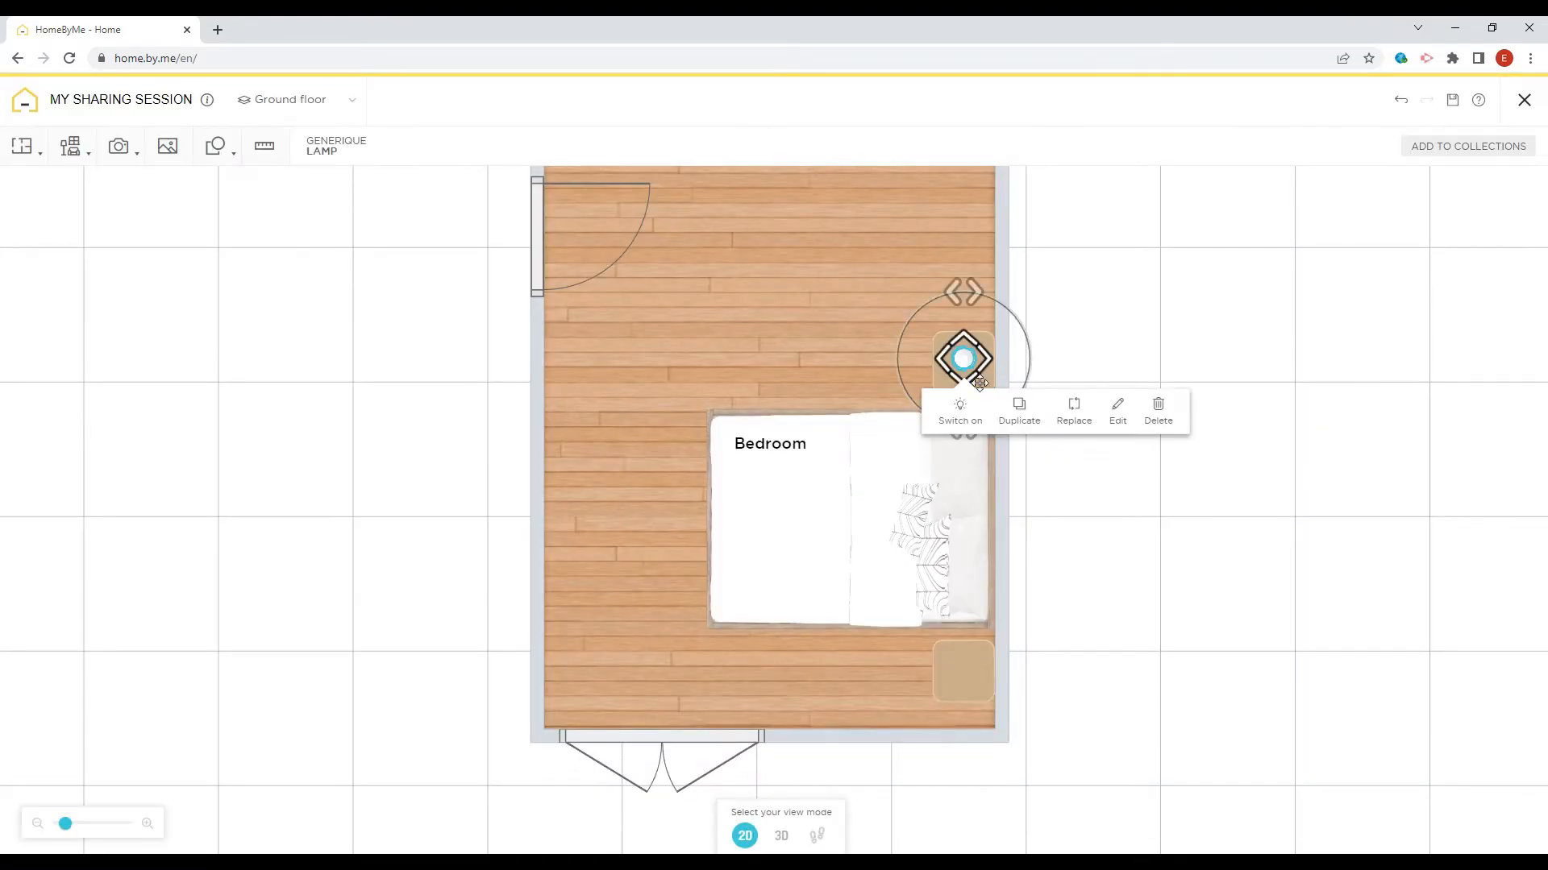
Duplicate the lamp onto the window-side end table, adjust the first lamp's position on its table, and check the room in 3D.
{"action": "left_click", "coordinate": [1023, 425]}
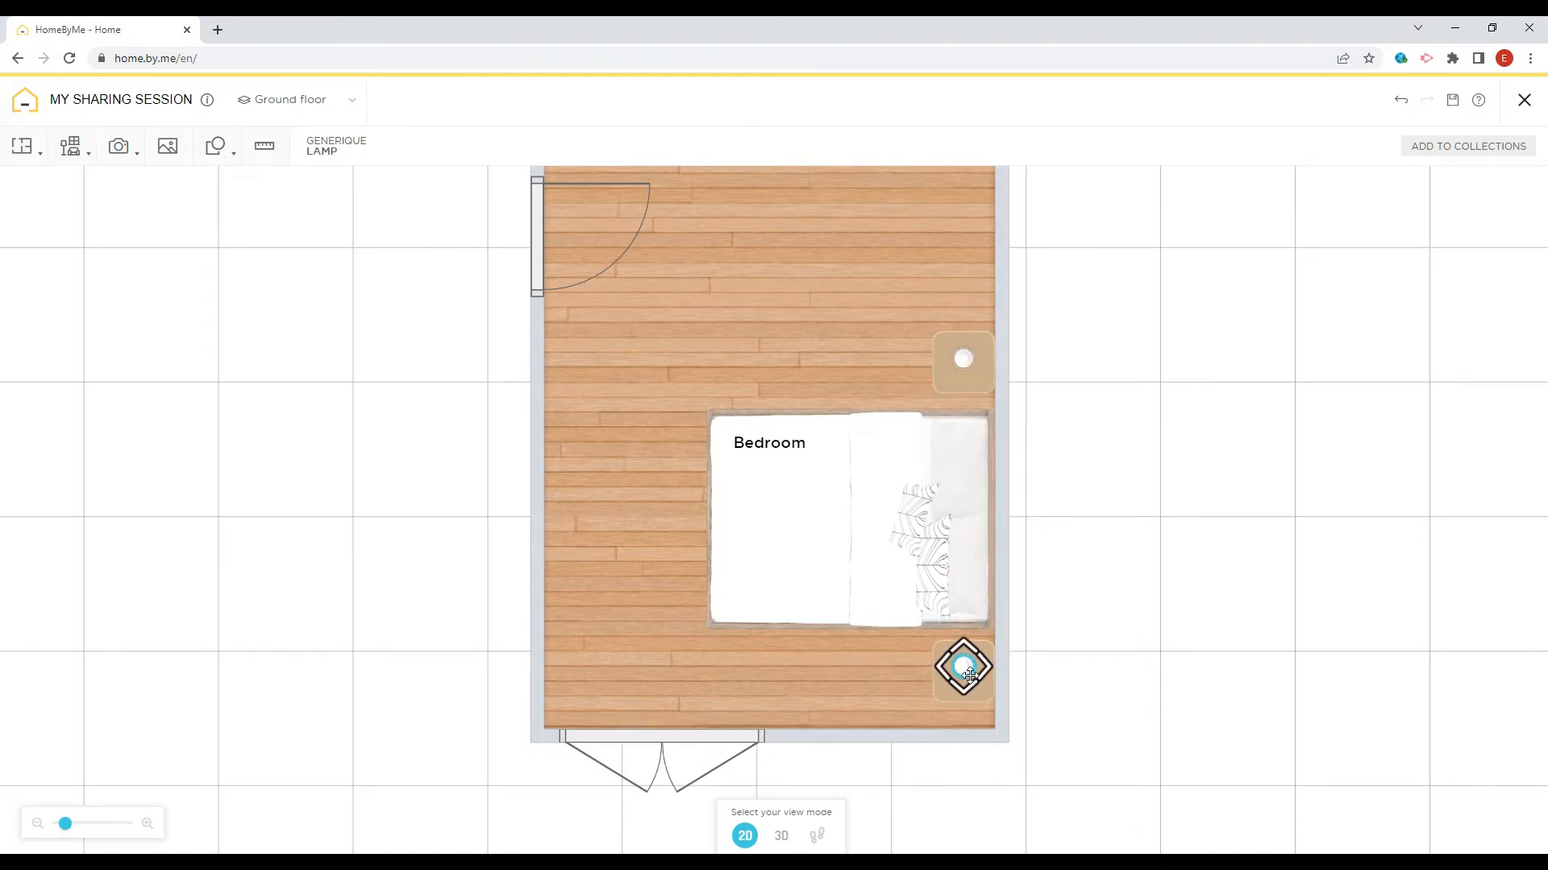
{"action": "left_click", "coordinate": [967, 677]}
{"action": "left_click", "coordinate": [965, 360]}
{"action": "left_click", "coordinate": [1090, 458]}
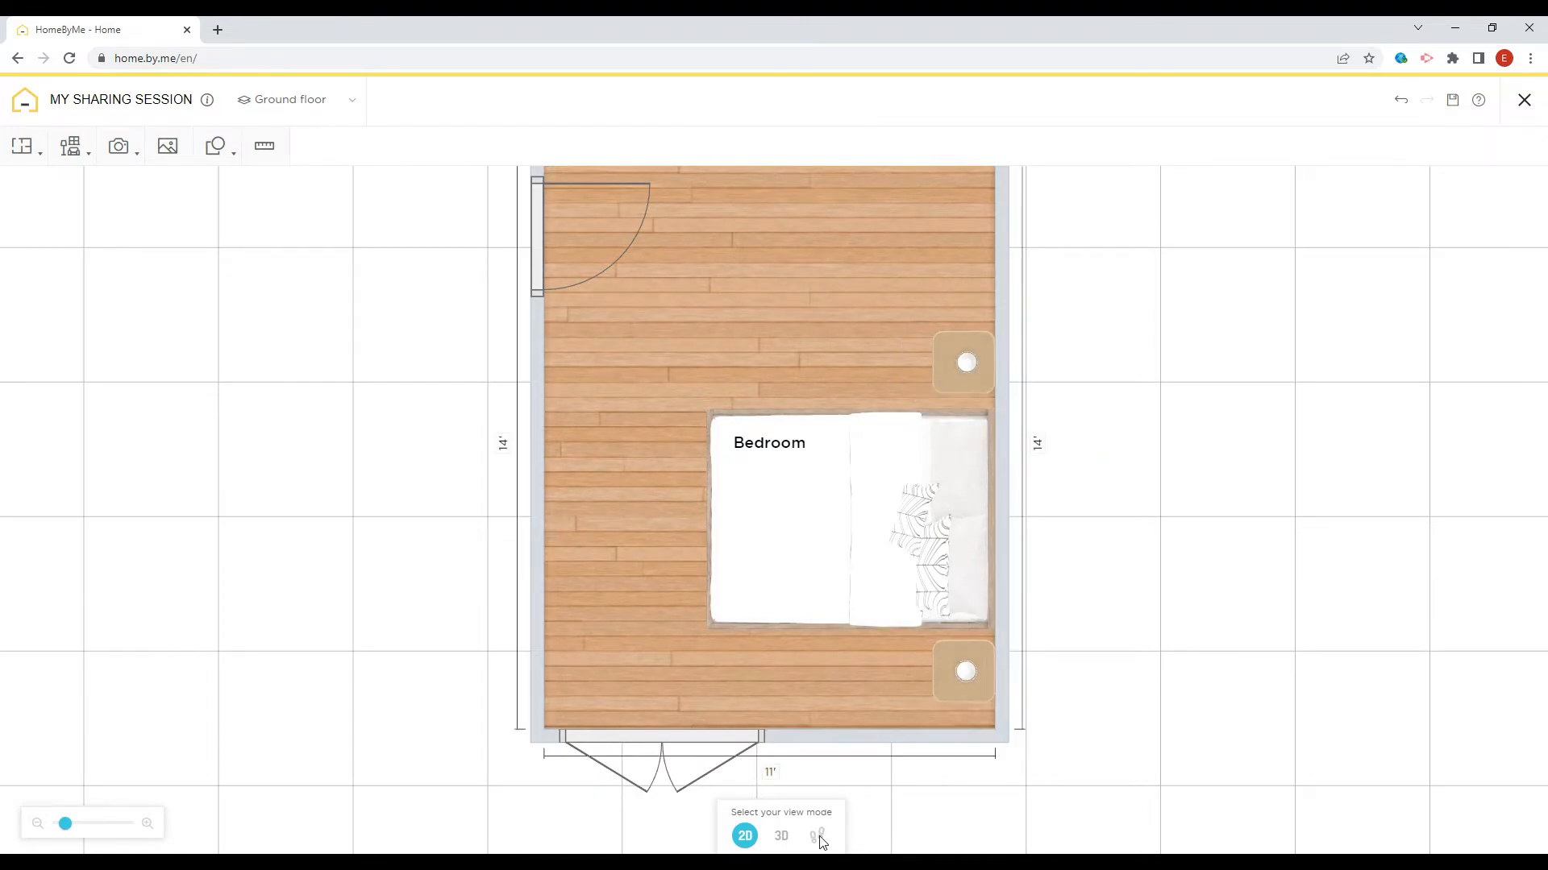
{"action": "left_click", "coordinate": [781, 836]}
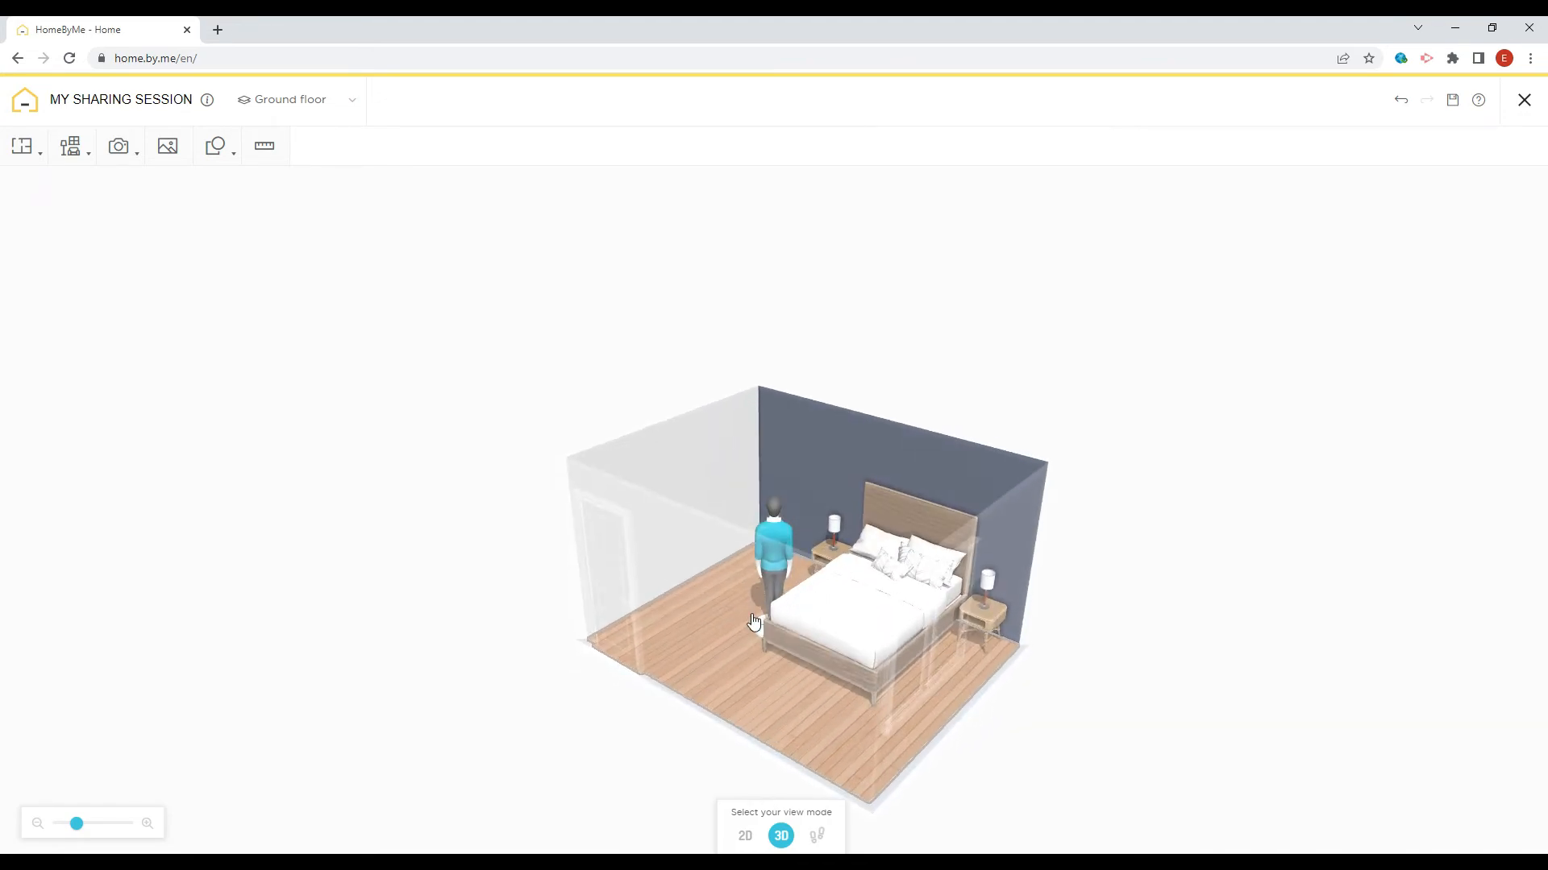
Back in the 2D plan, search the furniture catalogue for "Wardrobes".
{"action": "left_click", "coordinate": [746, 838]}
{"action": "left_click", "coordinate": [70, 151]}
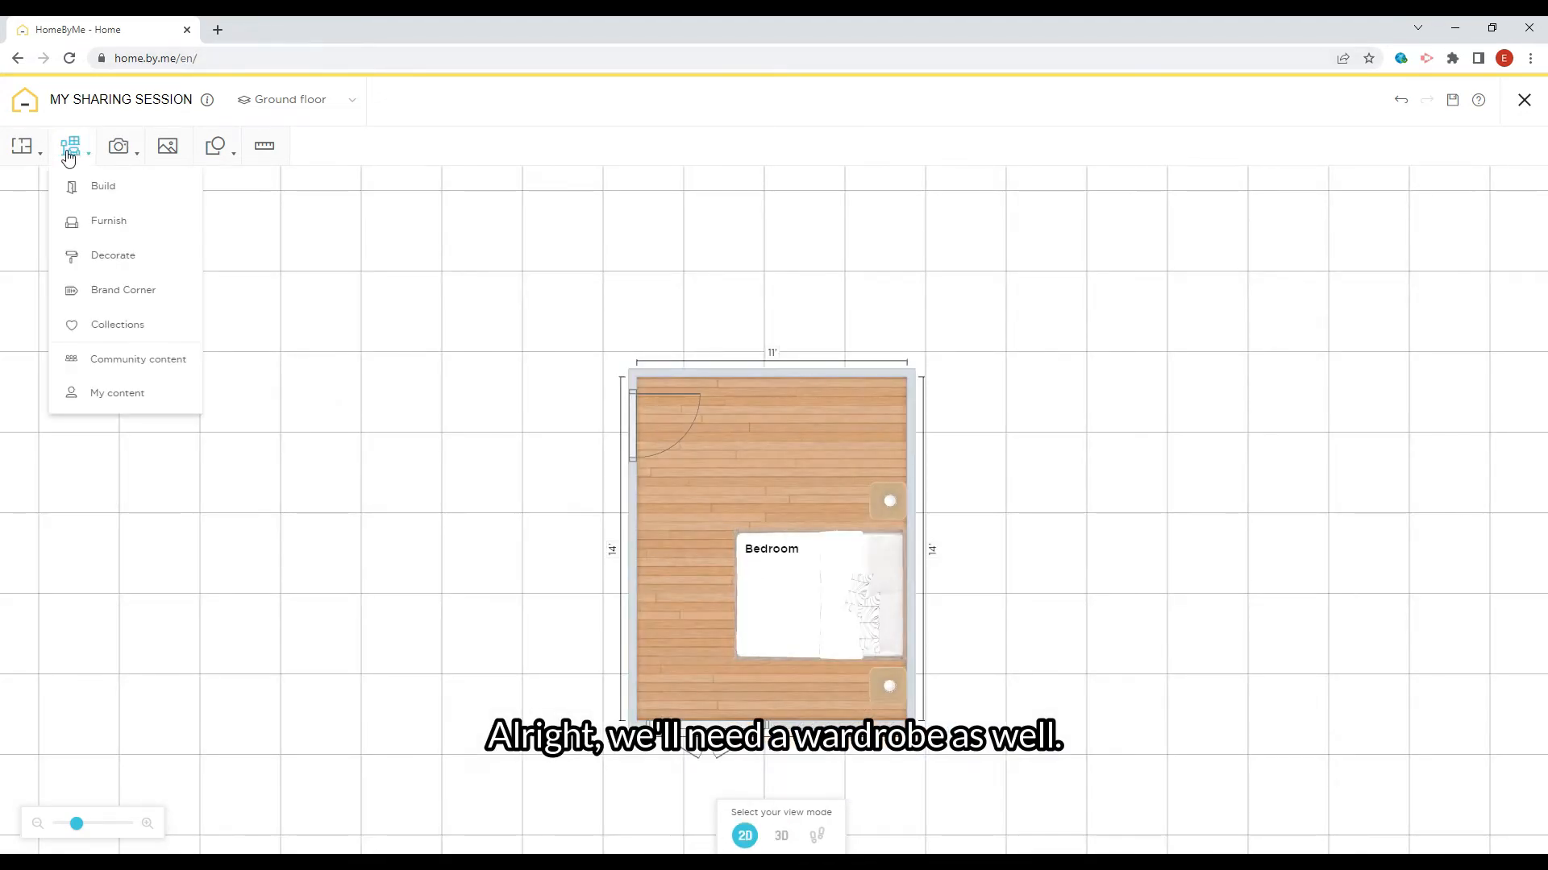
{"action": "left_click", "coordinate": [114, 222]}
{"action": "type", "text": "ward"}
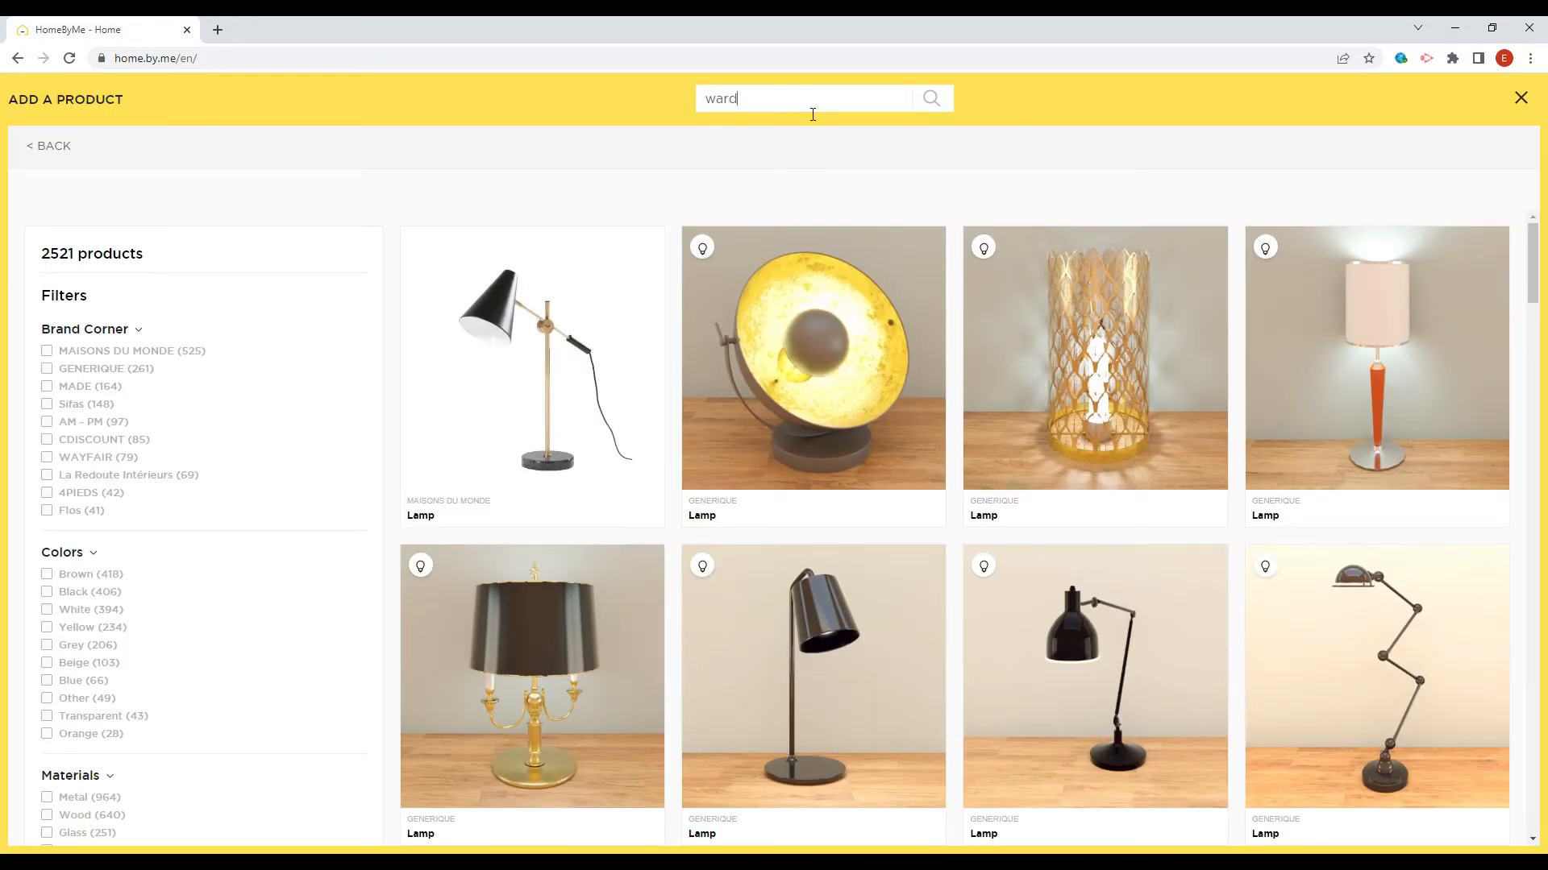
{"action": "left_click", "coordinate": [772, 129]}
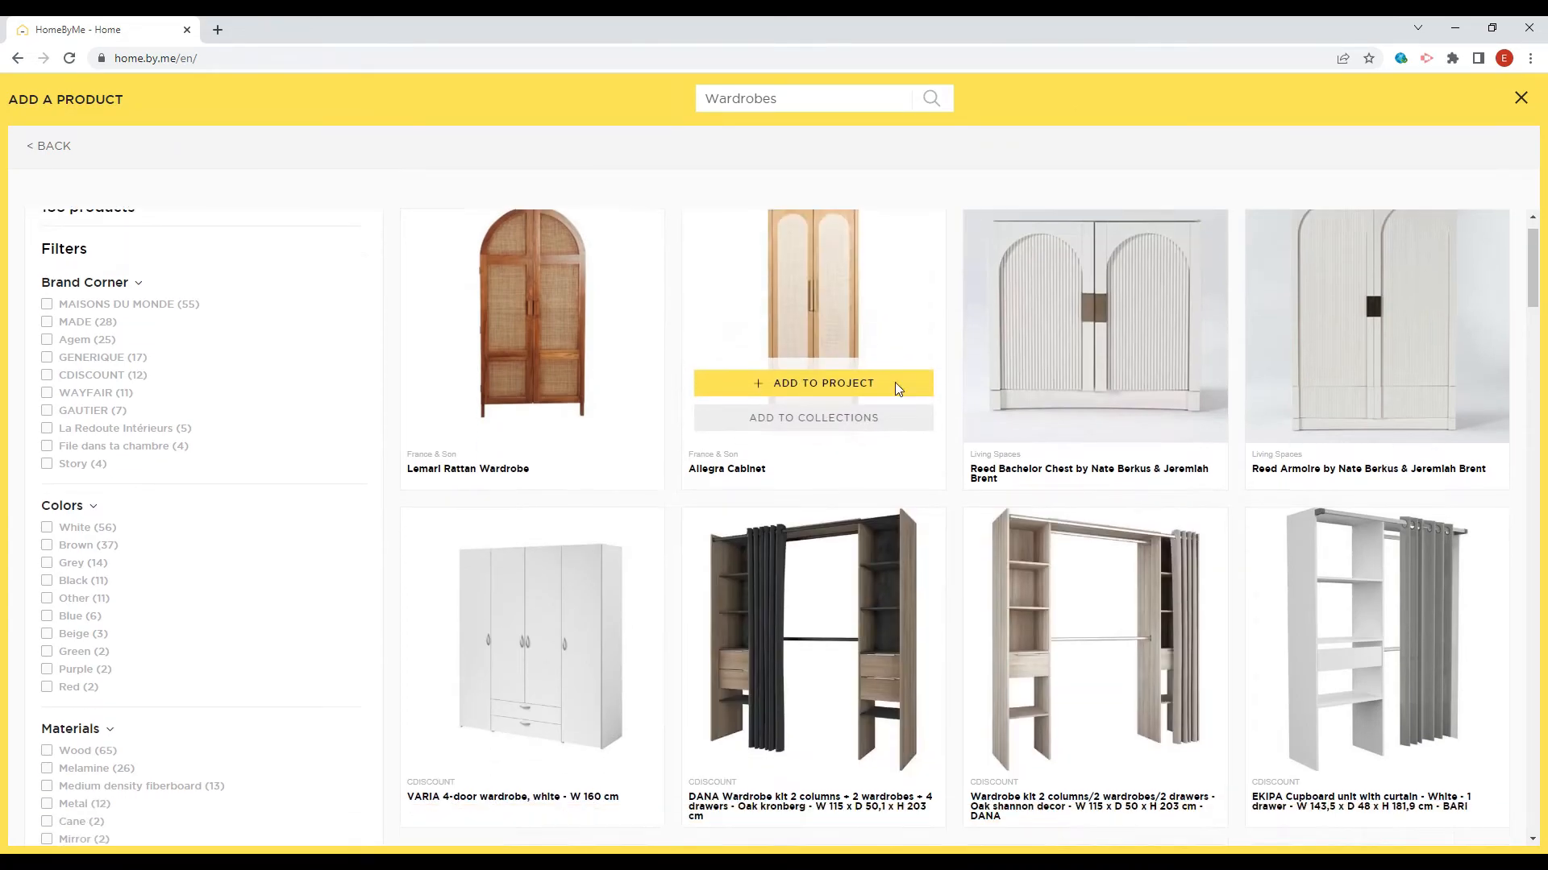
Choose the VANKKA Bedroom wardrobe and place it against the wall opposite the window, in the corner beside the accent wall.
{"action": "scroll", "coordinate": [899, 378], "scroll_direction": "down", "scroll_amount": 5}
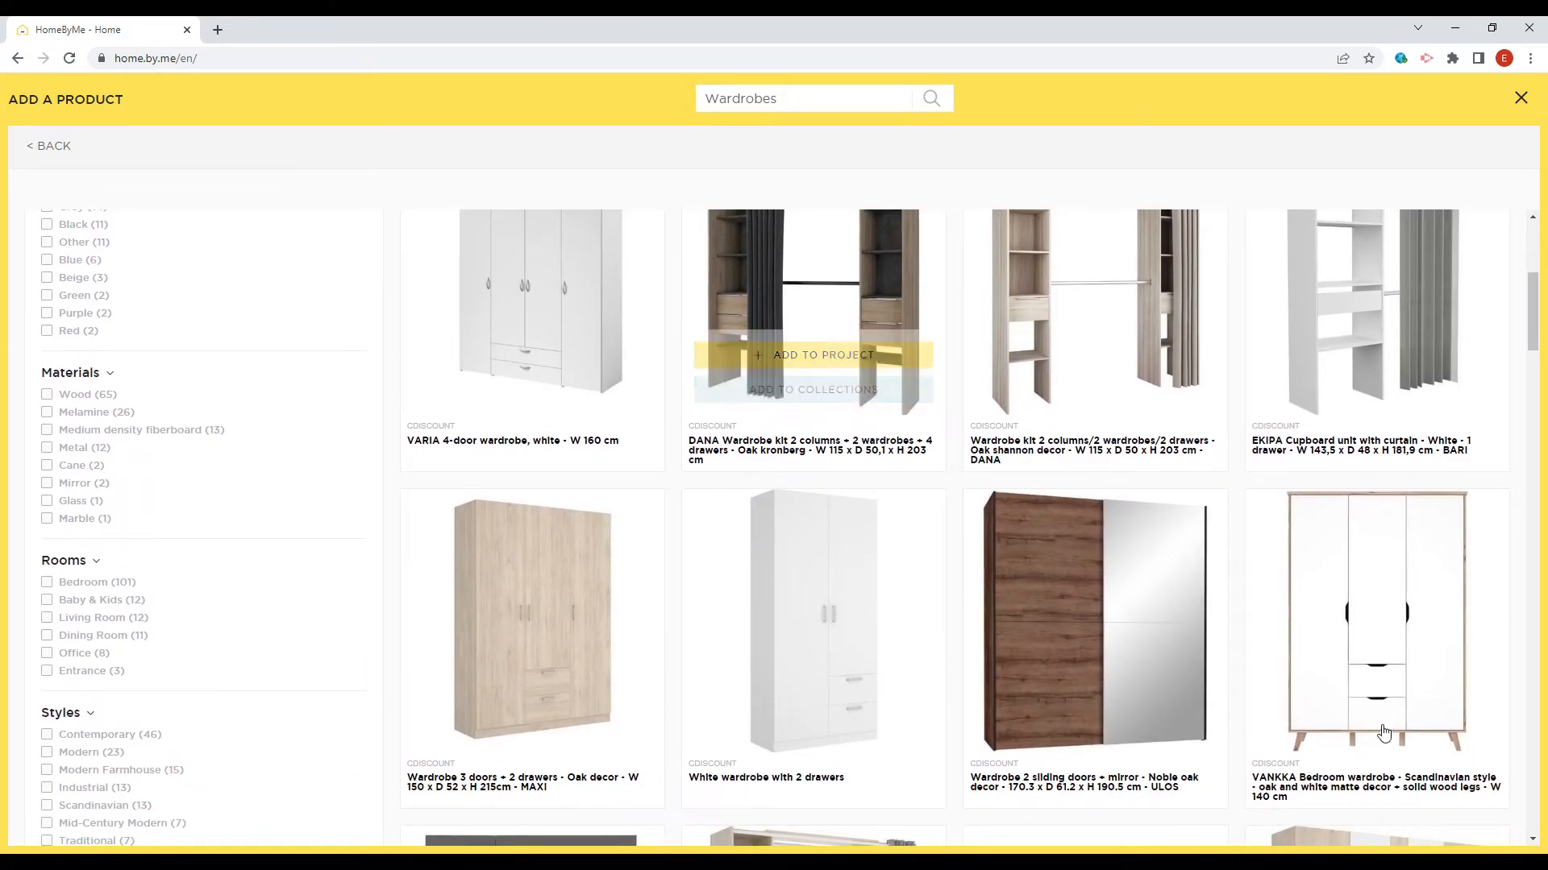
{"action": "mouse_move", "coordinate": [1376, 726]}
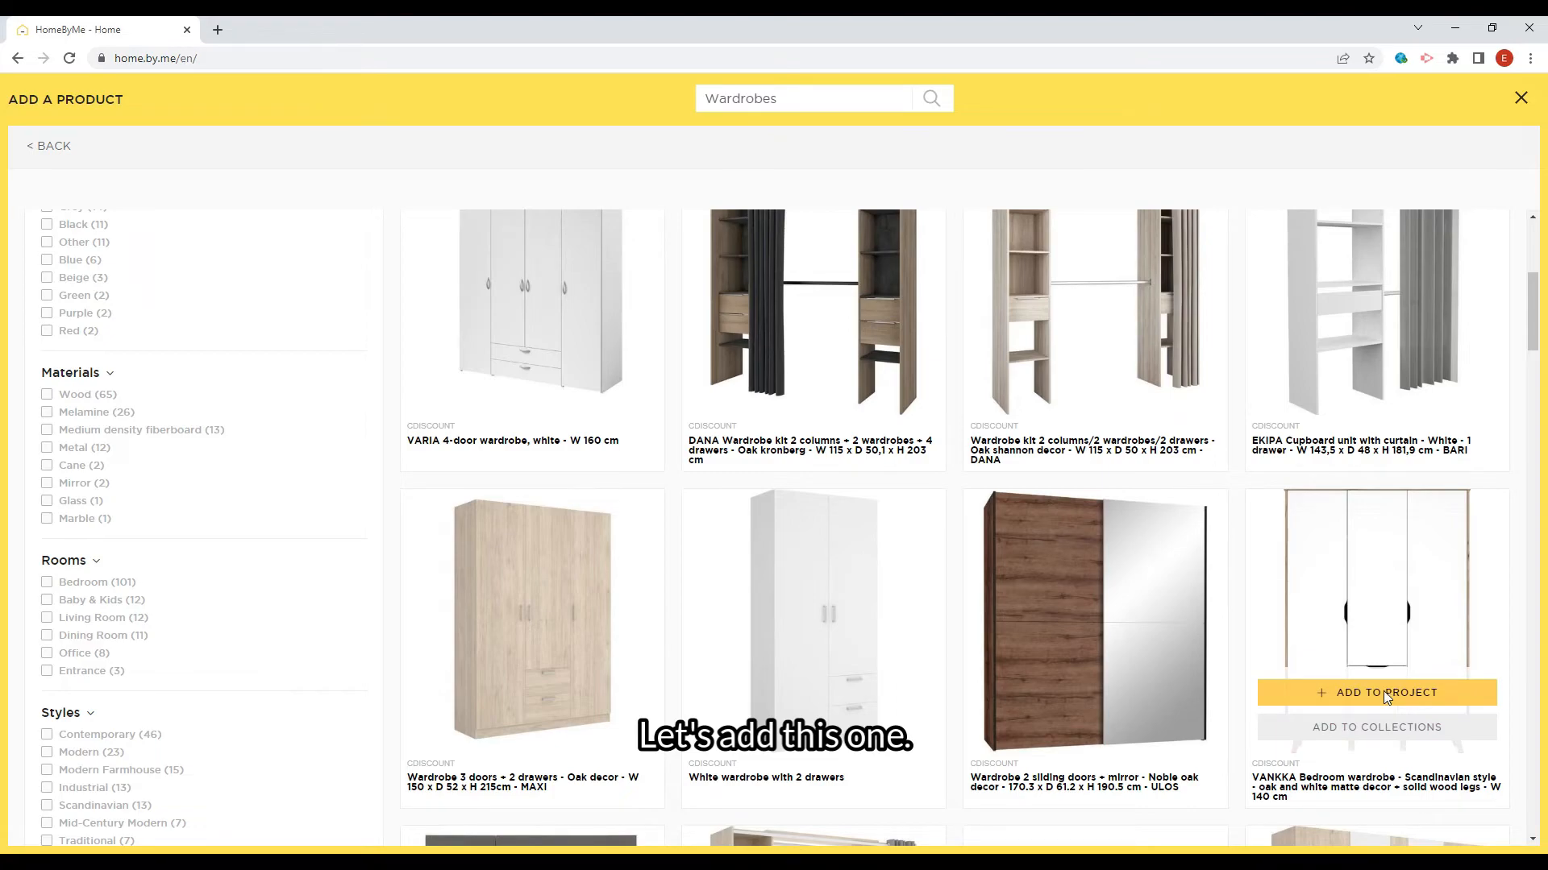
{"action": "left_click", "coordinate": [1386, 693]}
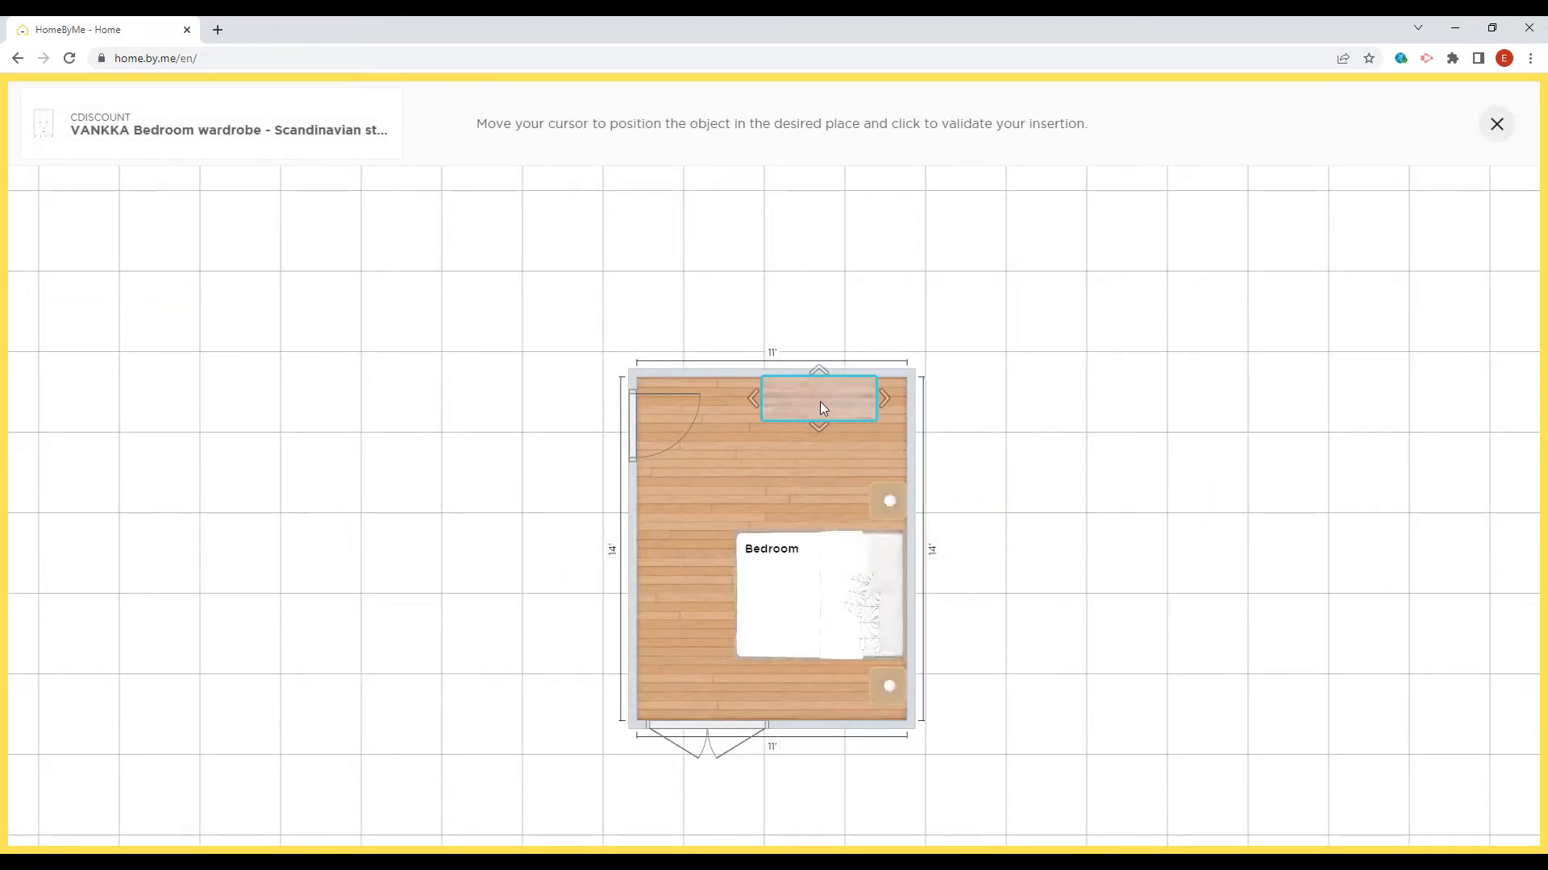
{"action": "left_click", "coordinate": [850, 401]}
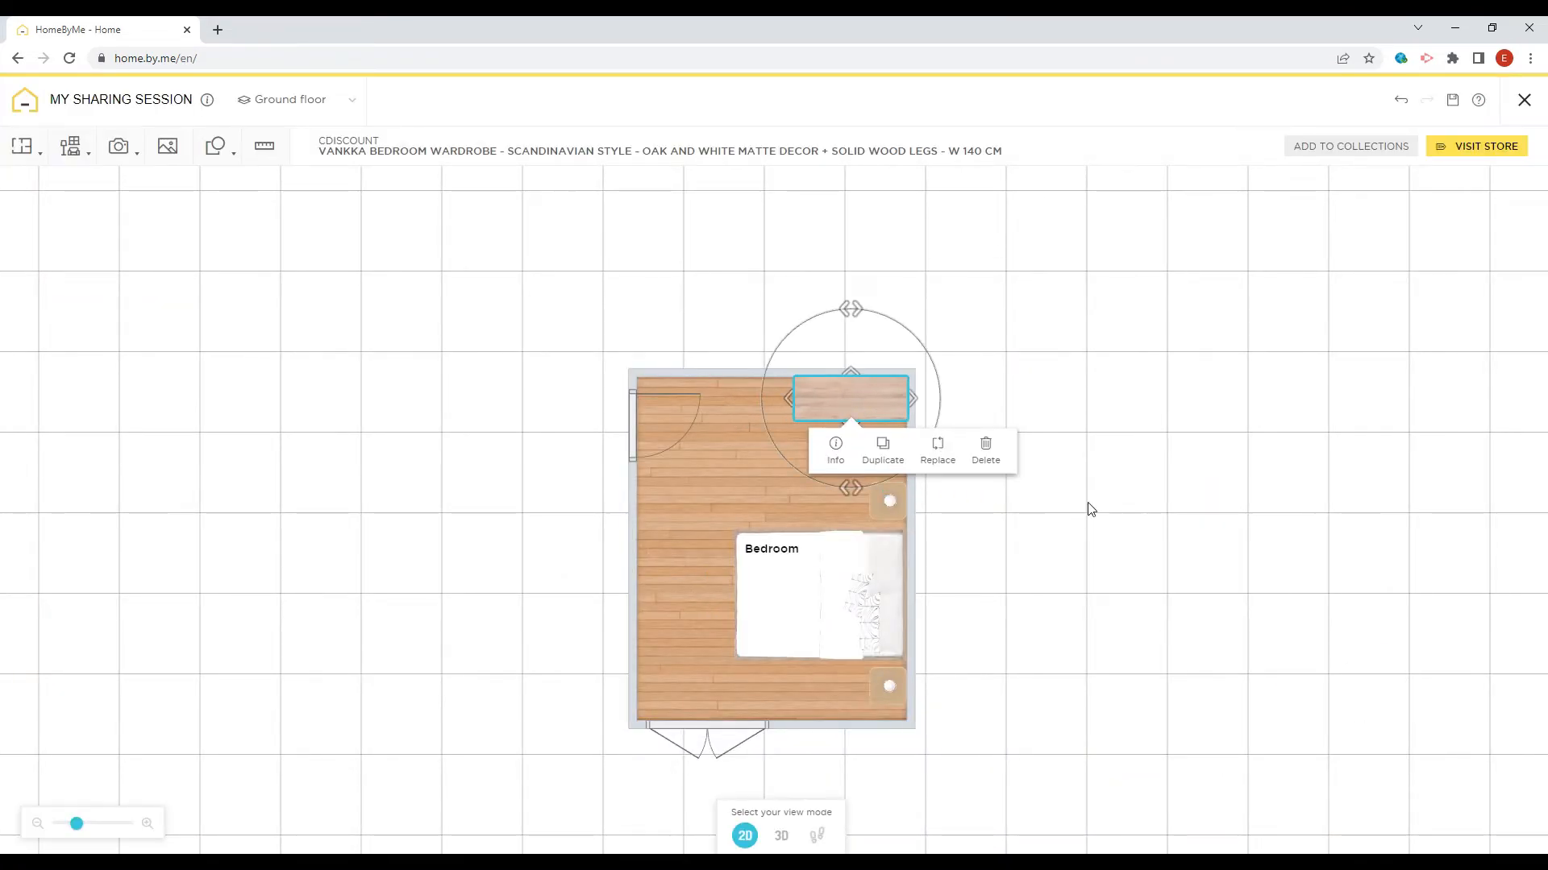
{"action": "left_click", "coordinate": [814, 835]}
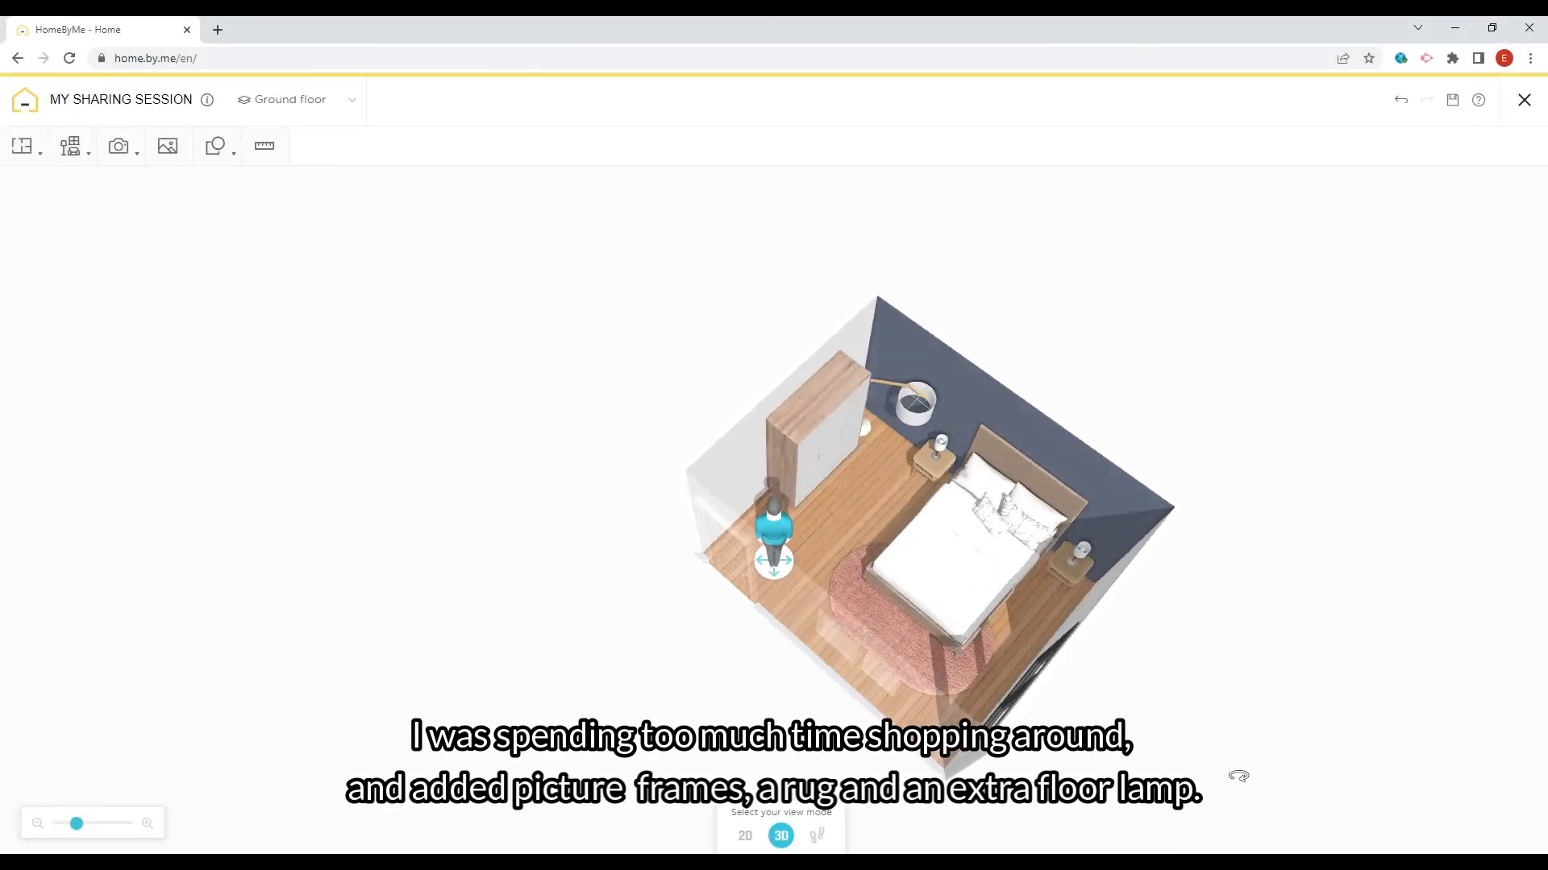
Start a realistic image of the bedroom and frame it on the bed, accent wall, floor lamp and window.
{"action": "left_click_drag", "start_coordinate": [1238, 776], "coordinate": [1171, 760]}
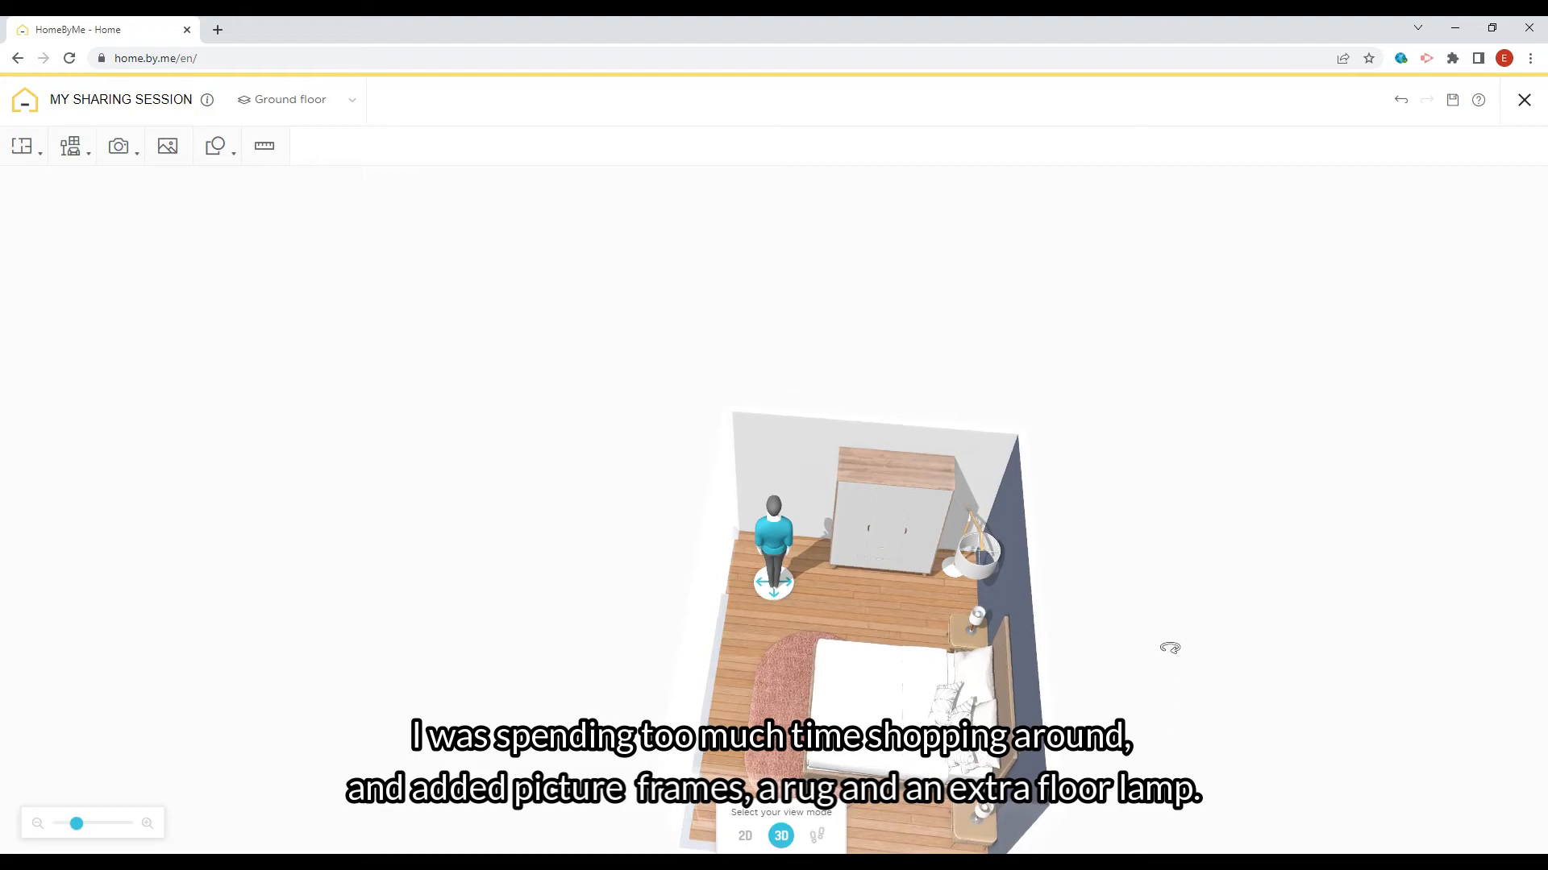
{"action": "scroll", "coordinate": [1153, 645], "scroll_direction": "down", "scroll_amount": 2}
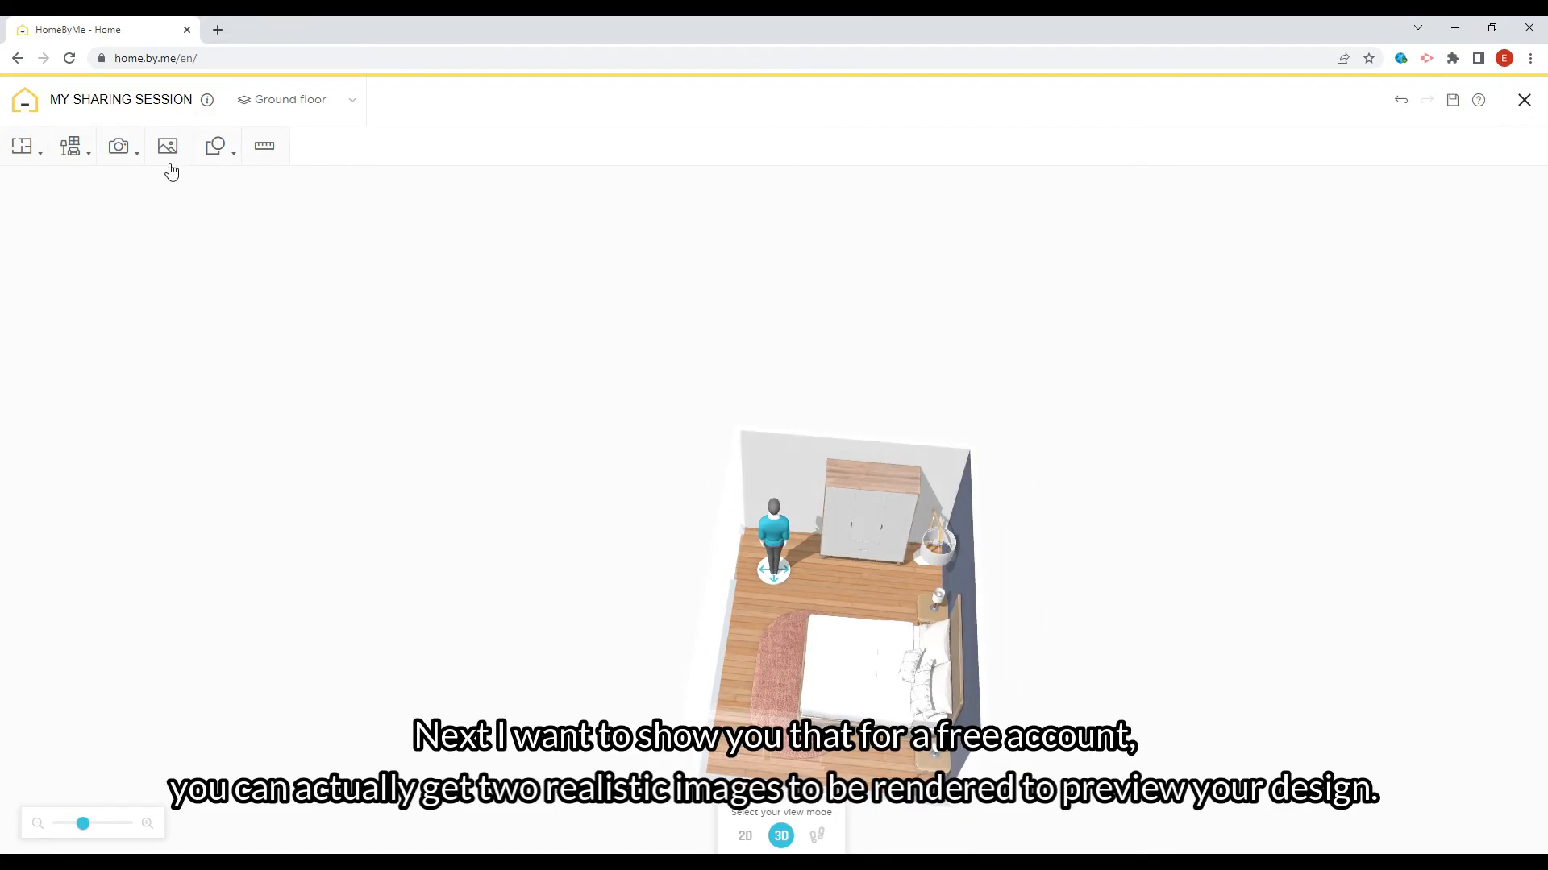
{"action": "left_click", "coordinate": [133, 162]}
{"action": "left_click", "coordinate": [133, 162]}
{"action": "left_click", "coordinate": [131, 168]}
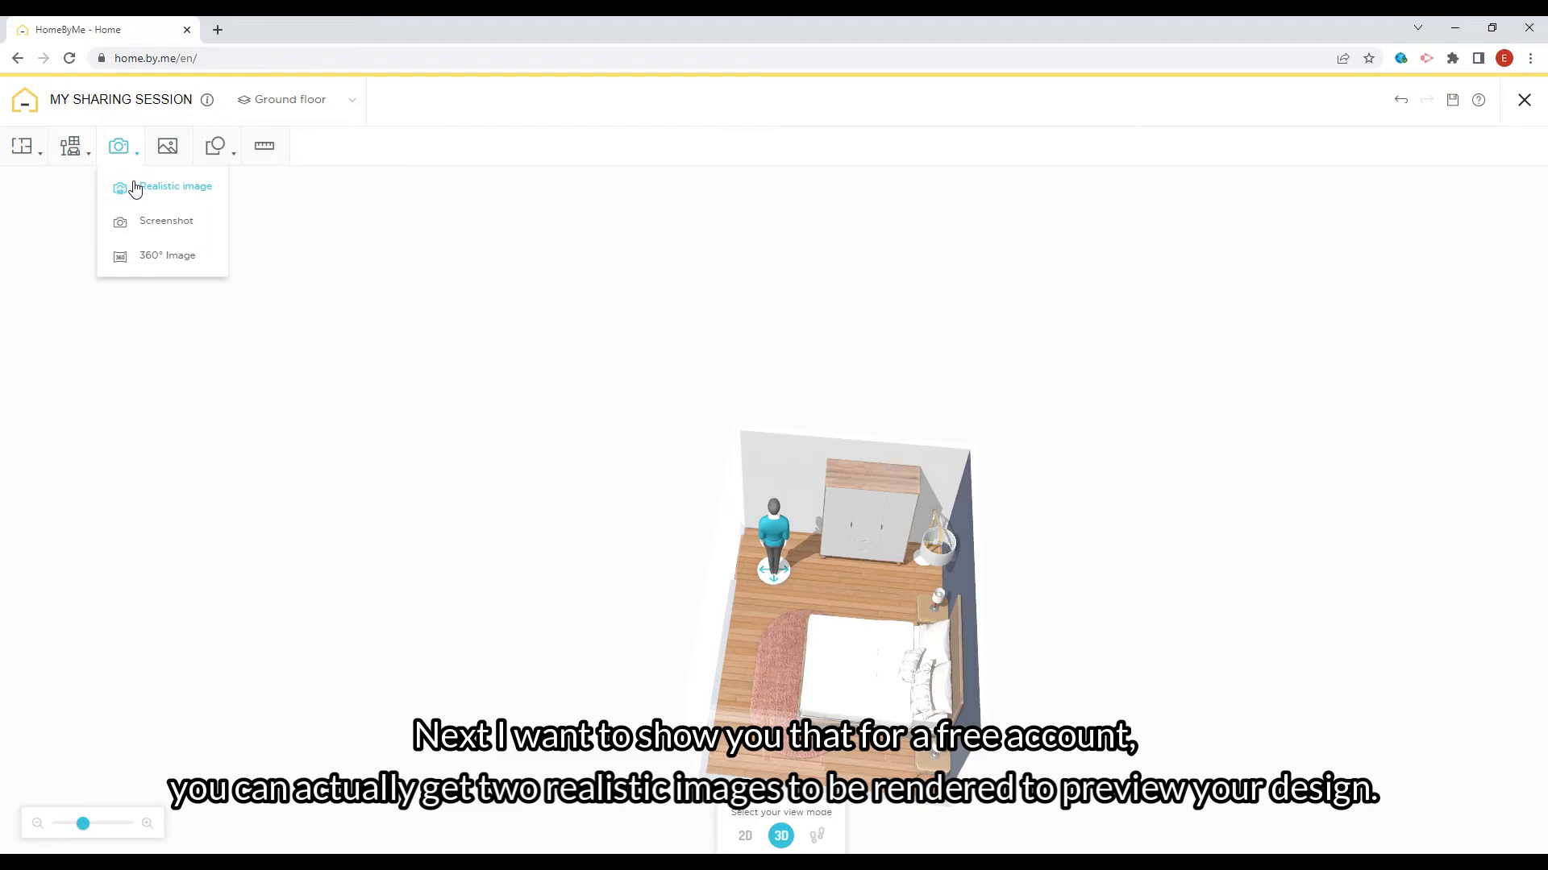
{"action": "left_click", "coordinate": [134, 187]}
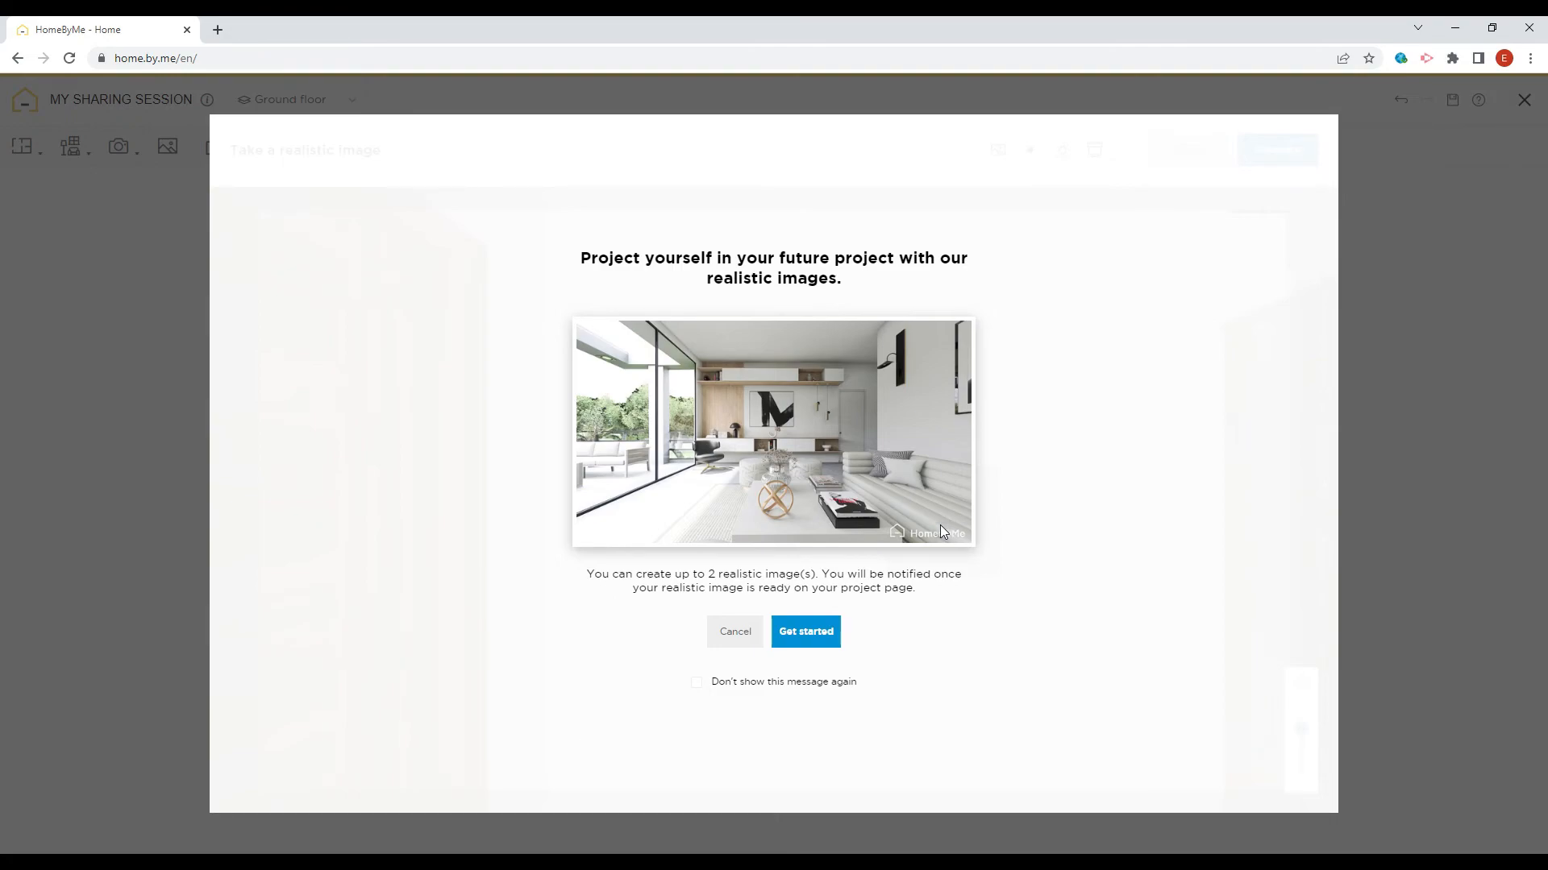
{"action": "left_click", "coordinate": [806, 632]}
{"action": "left_click_drag", "start_coordinate": [1124, 665], "coordinate": [793, 696]}
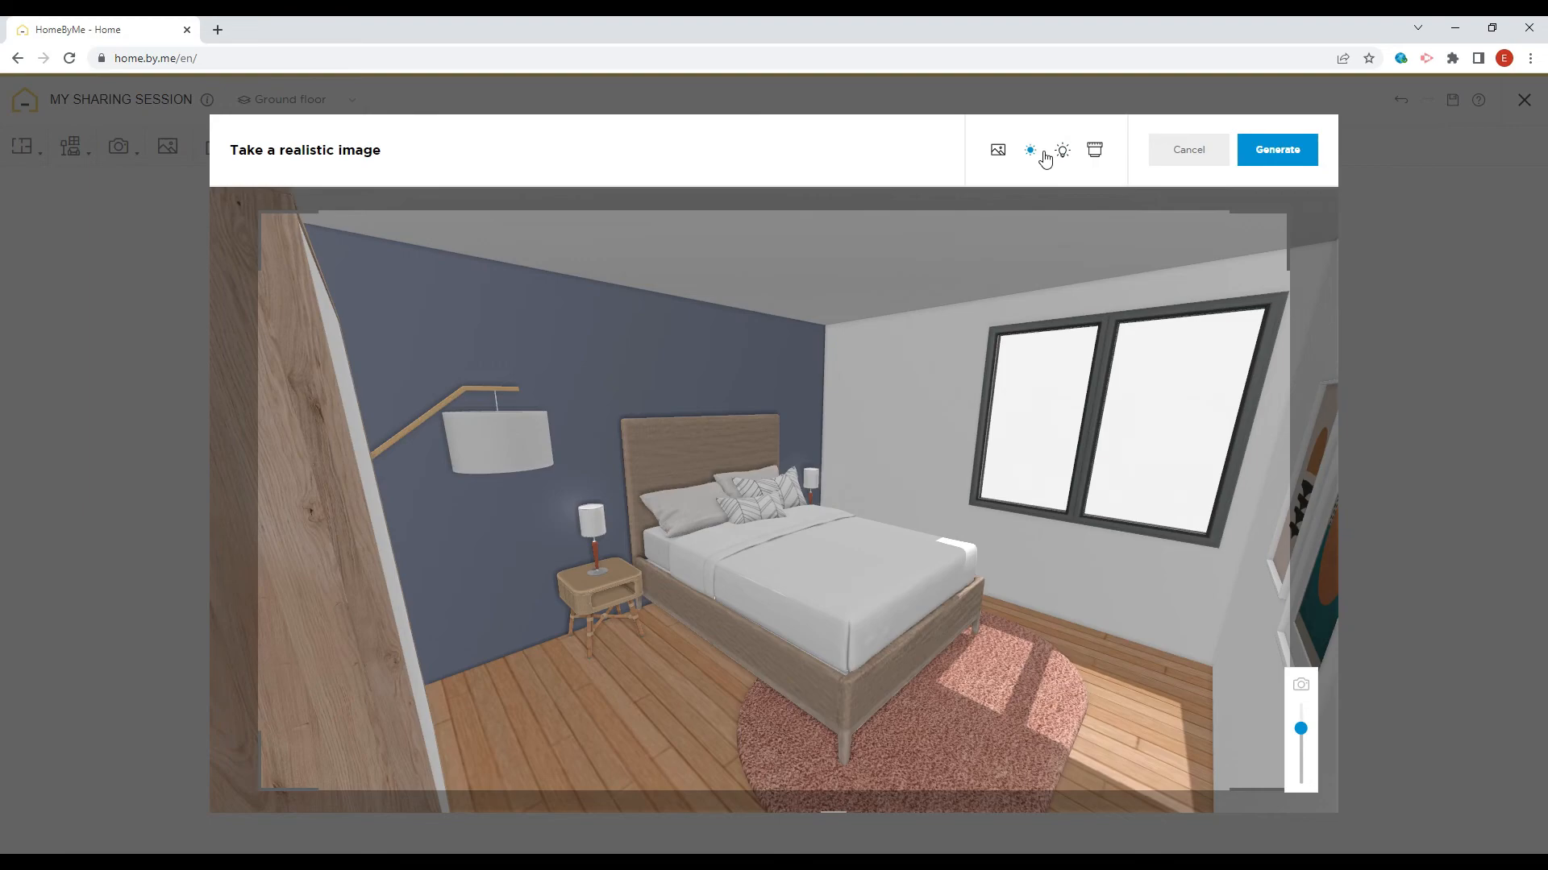
Toggle the artificial lights for the realistic image off and back on.
{"action": "left_click", "coordinate": [1065, 153]}
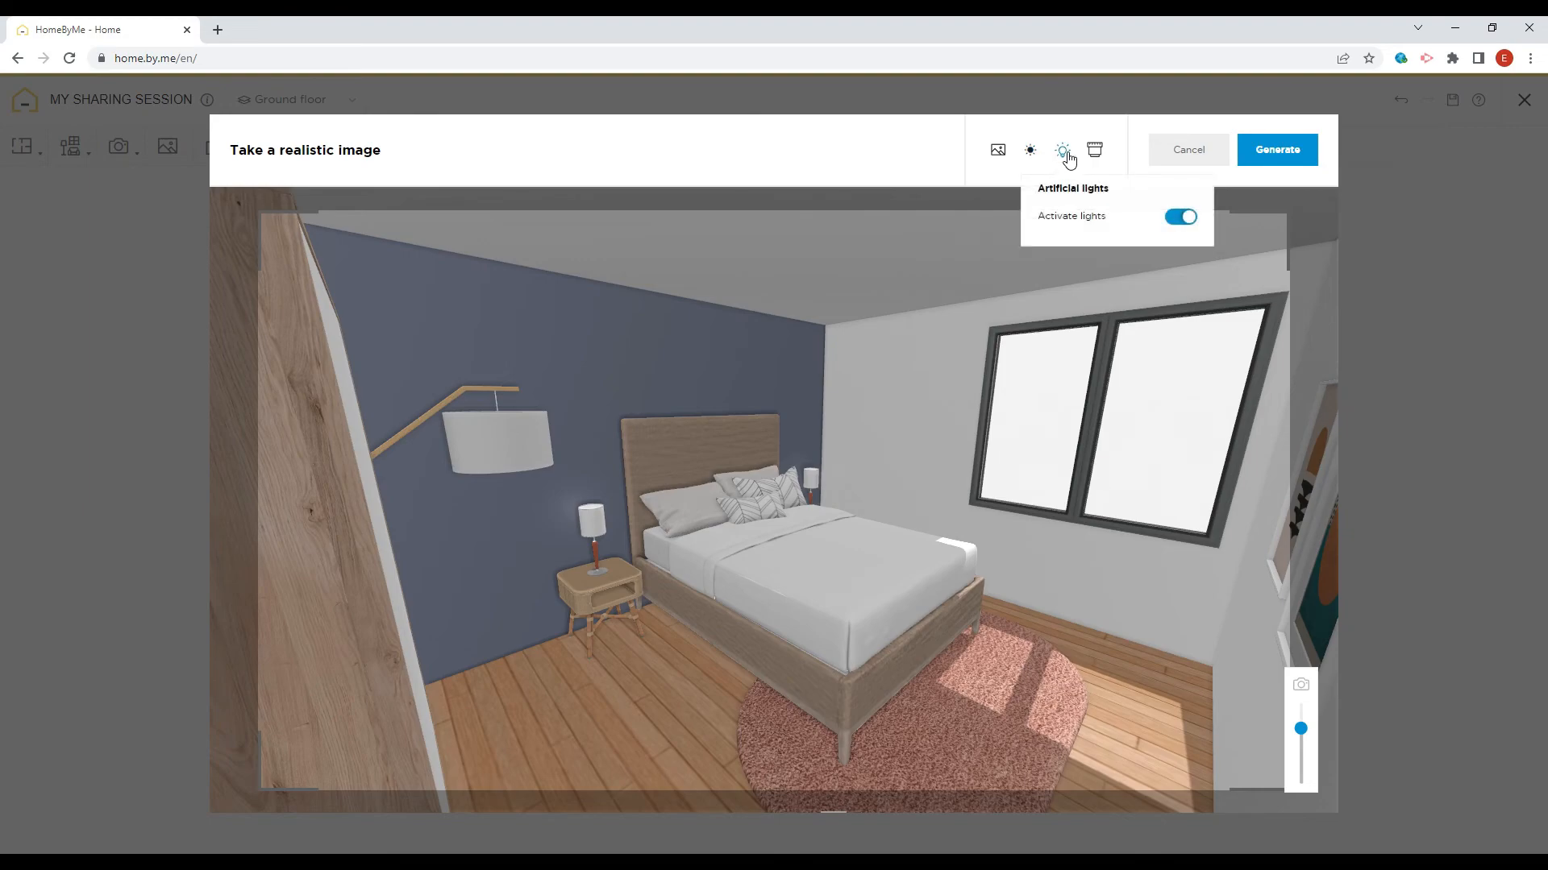
{"action": "left_click", "coordinate": [1177, 222]}
{"action": "left_click", "coordinate": [1177, 222]}
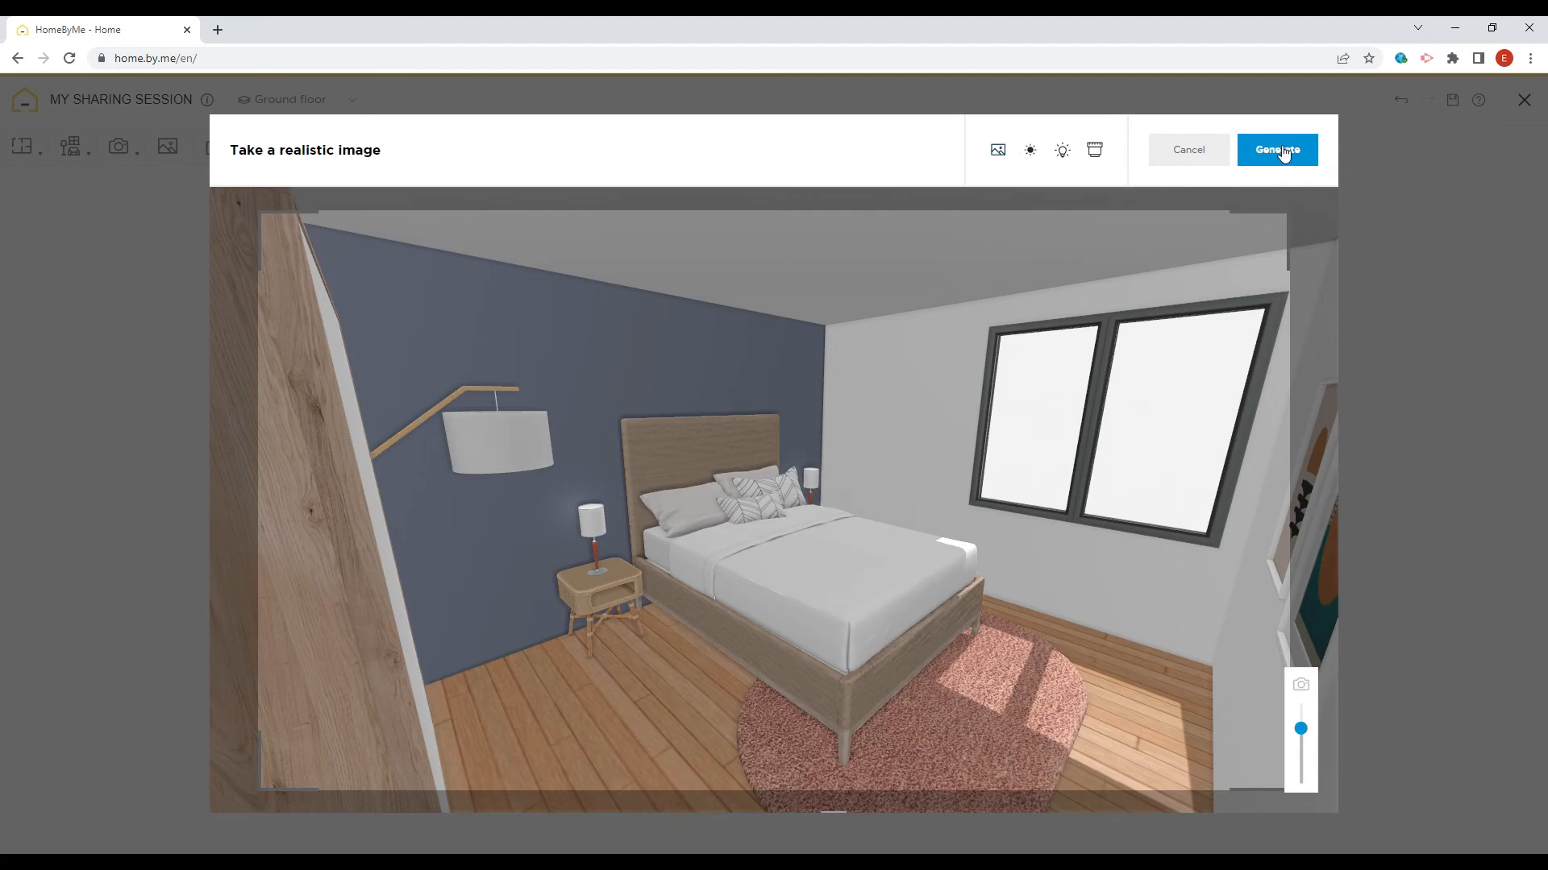
Generate the realistic image in Standard definition and open the finished render showing the bed and window.
{"action": "left_click", "coordinate": [1280, 151]}
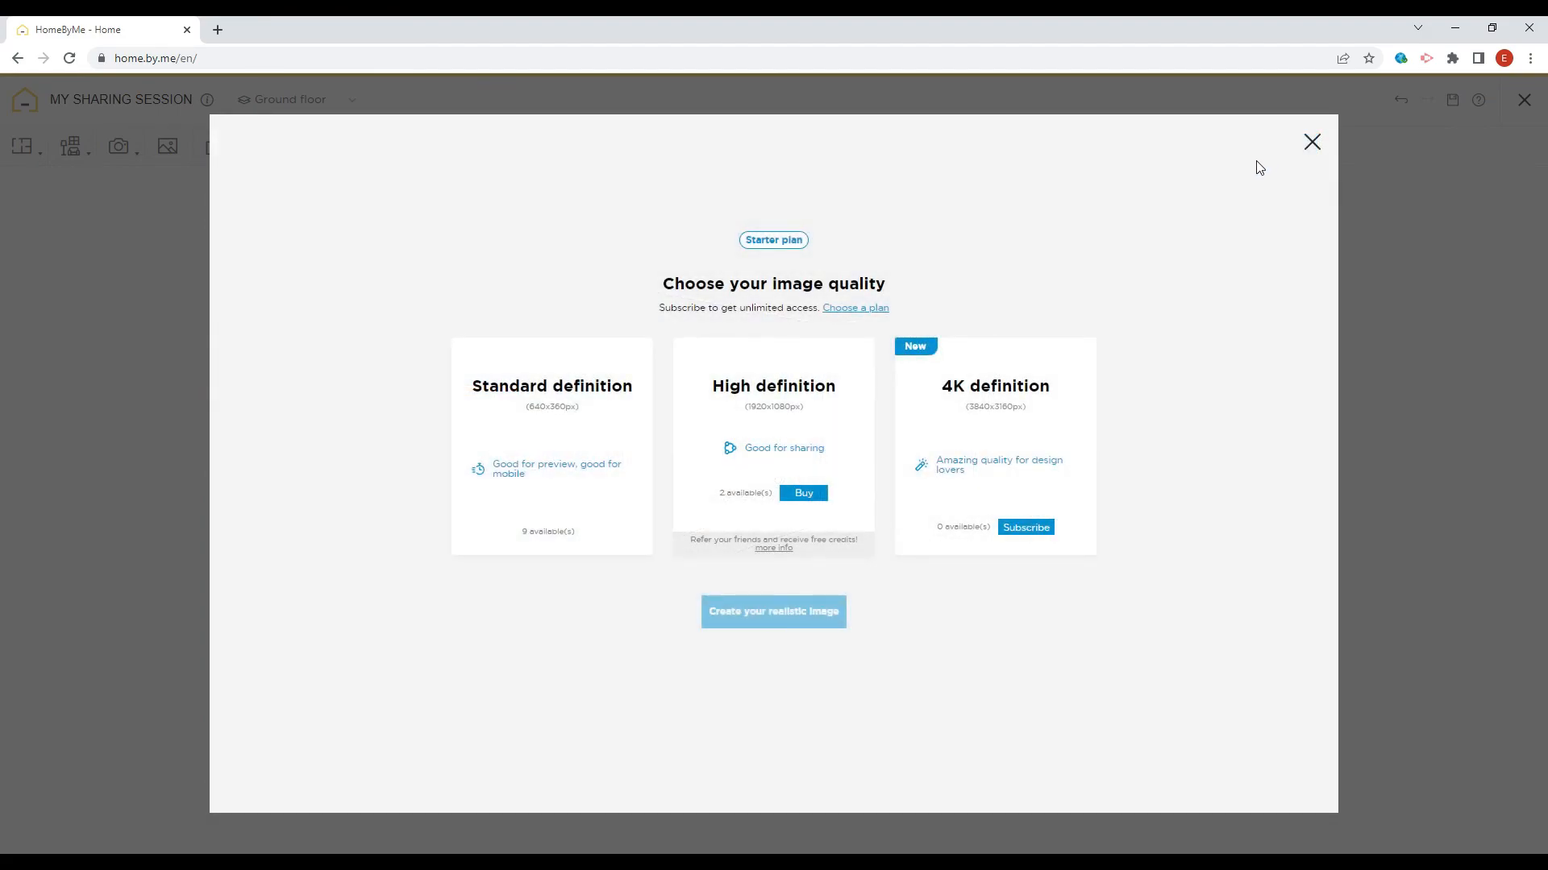
{"action": "left_click", "coordinate": [598, 449]}
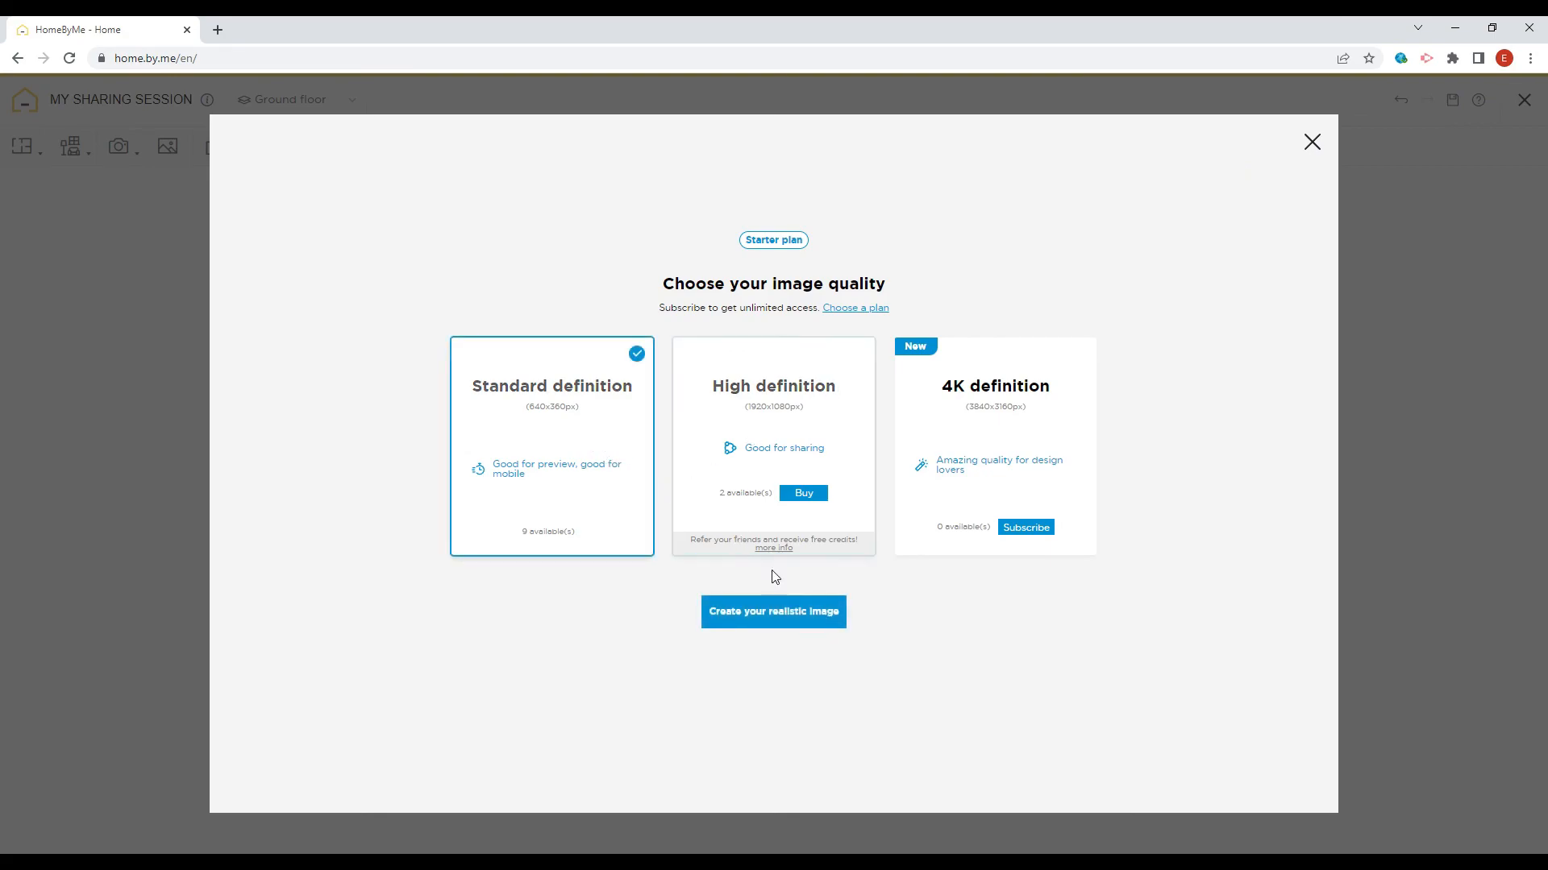
{"action": "left_click", "coordinate": [810, 628]}
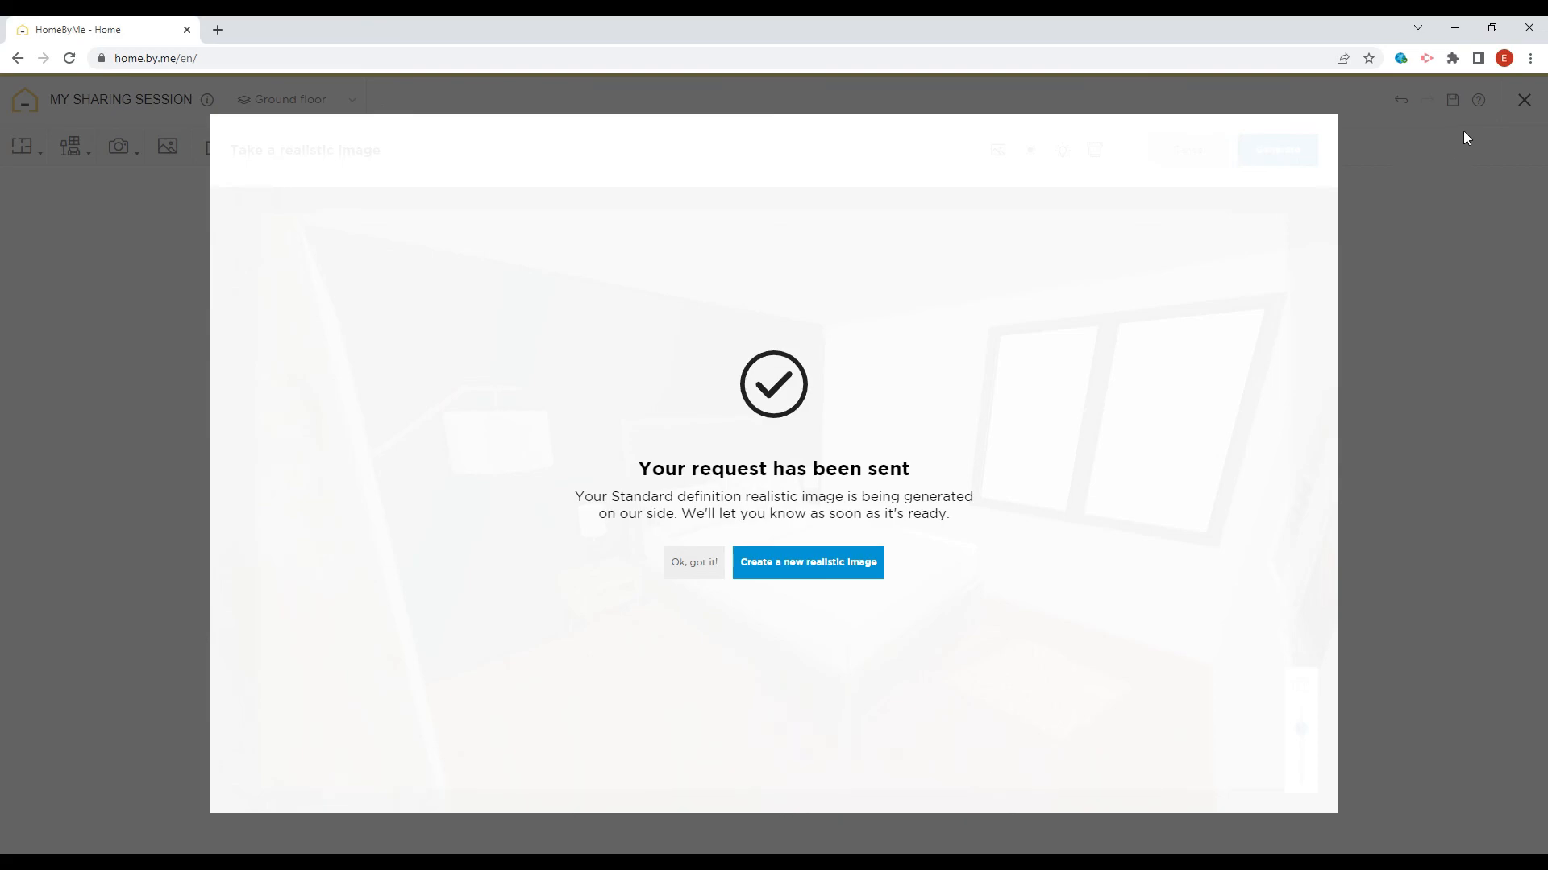
{"action": "left_click", "coordinate": [681, 562]}
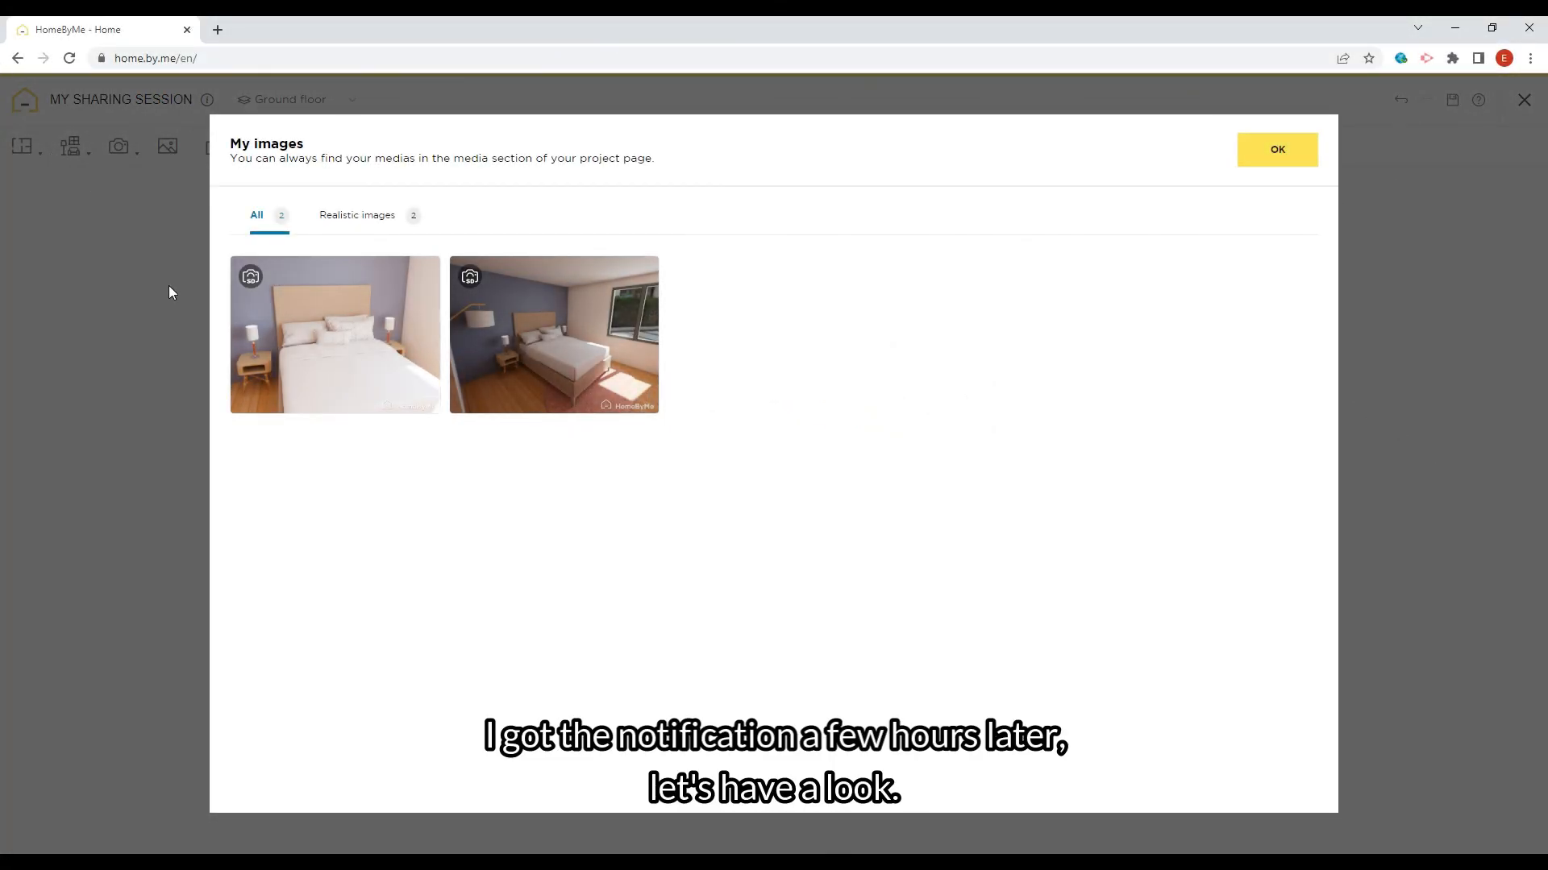
{"action": "left_click", "coordinate": [590, 385]}
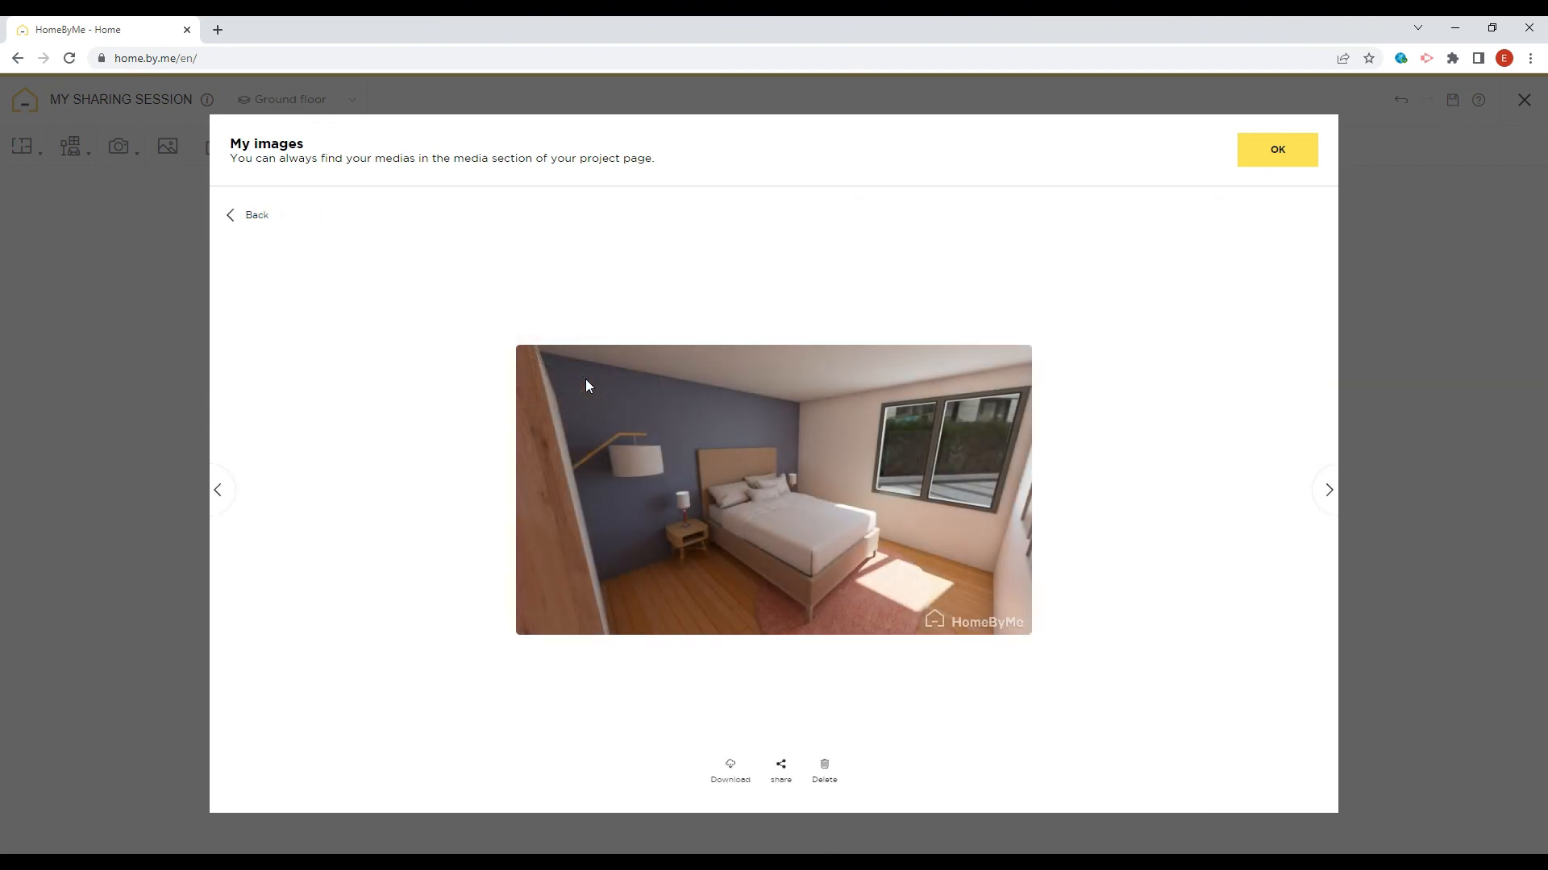